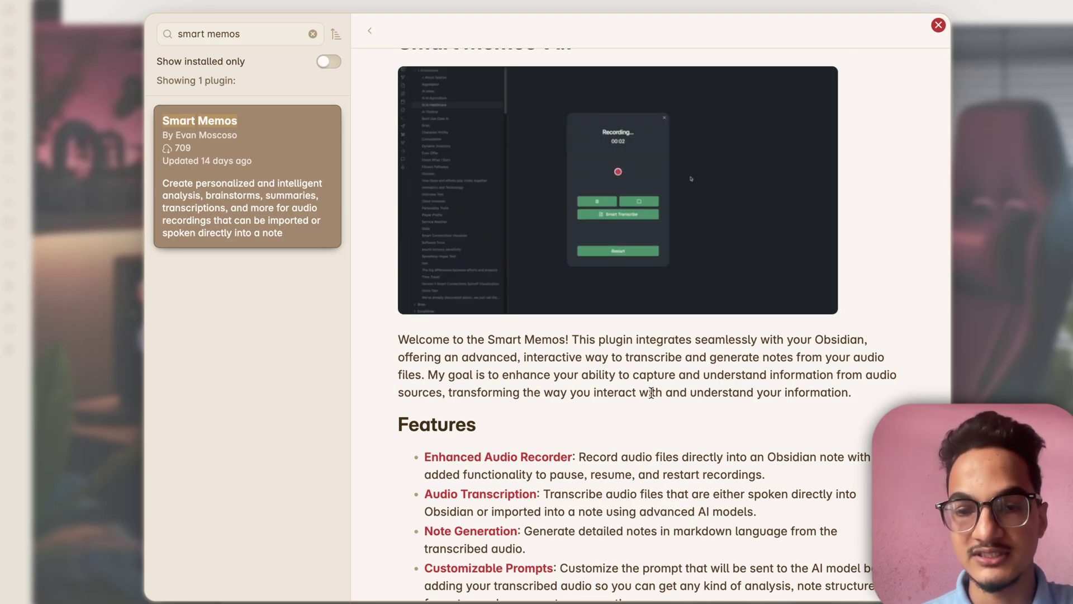
# - Read through the Smart Memos plugin description, including its features, installation steps and the note on local AI models
pyautogui.scroll(1, 527, 365)
pyautogui.scroll(-1, 527, 365)
pyautogui.scroll(-5, 528, 369)
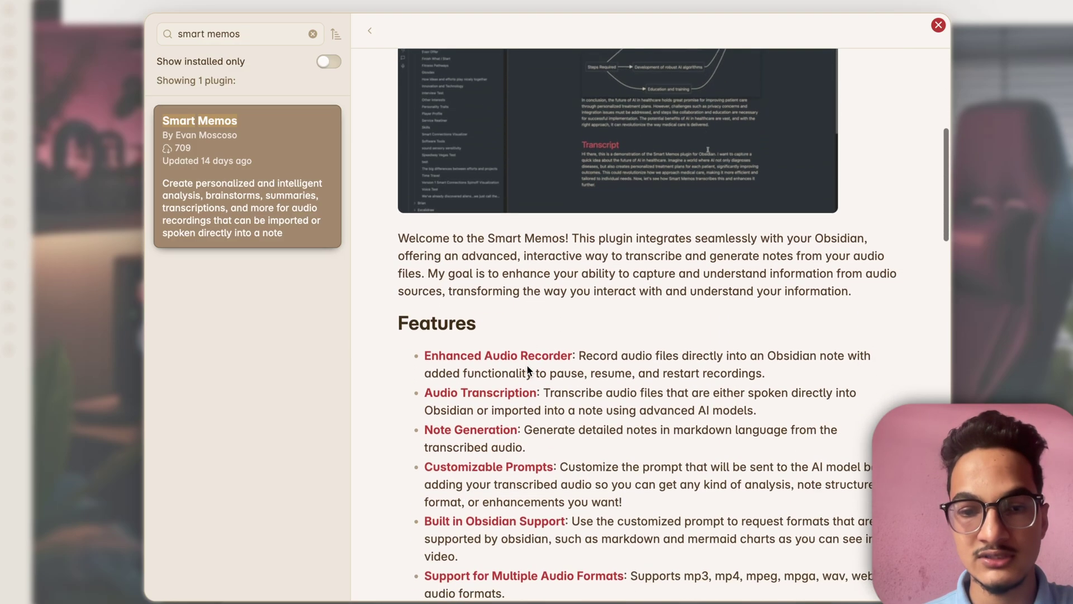
pyautogui.scroll(-3, 527, 368)
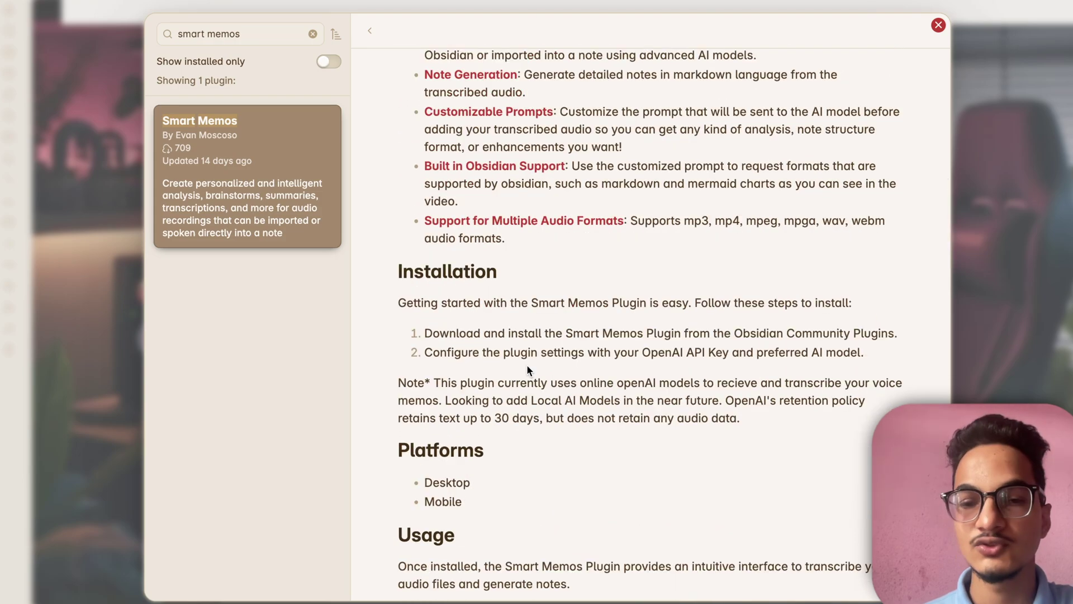
pyautogui.moveTo(529, 401); pyautogui.dragTo(675, 403)
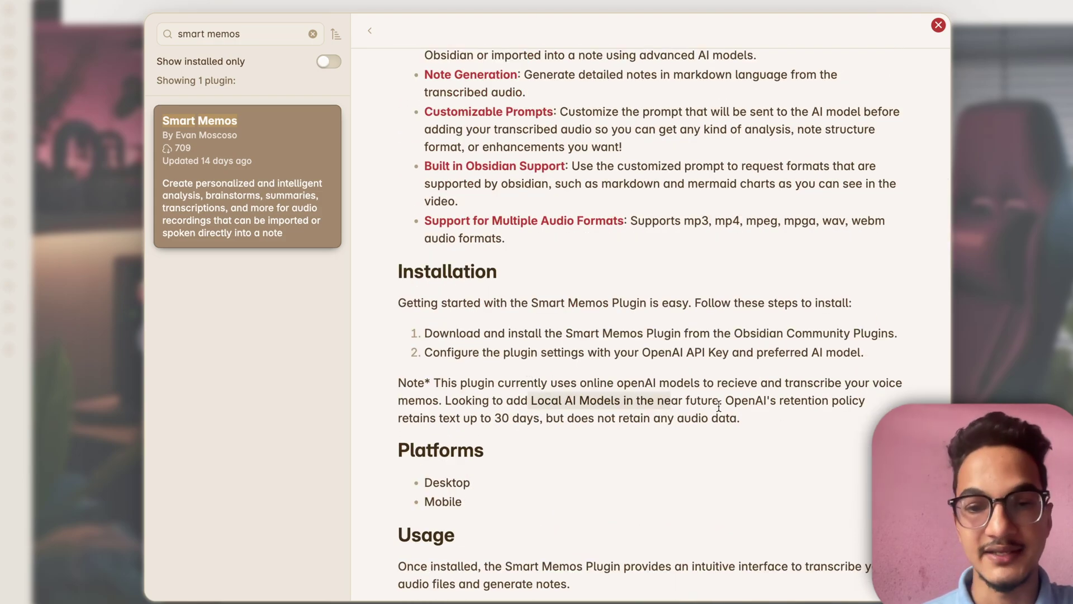
pyautogui.scroll(1, 719, 406)
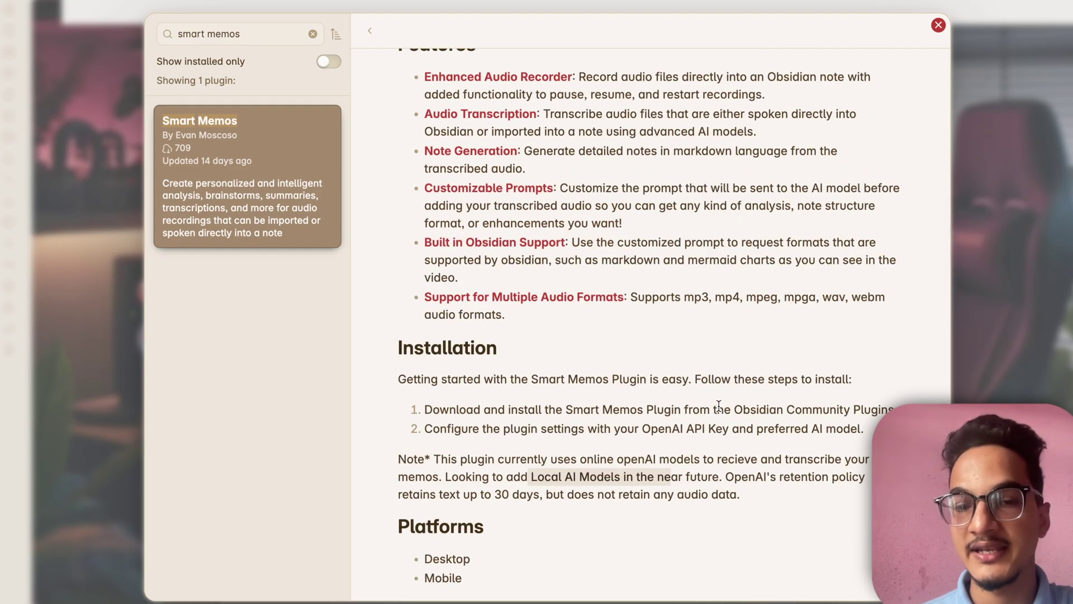
pyautogui.scroll(6, 719, 406)
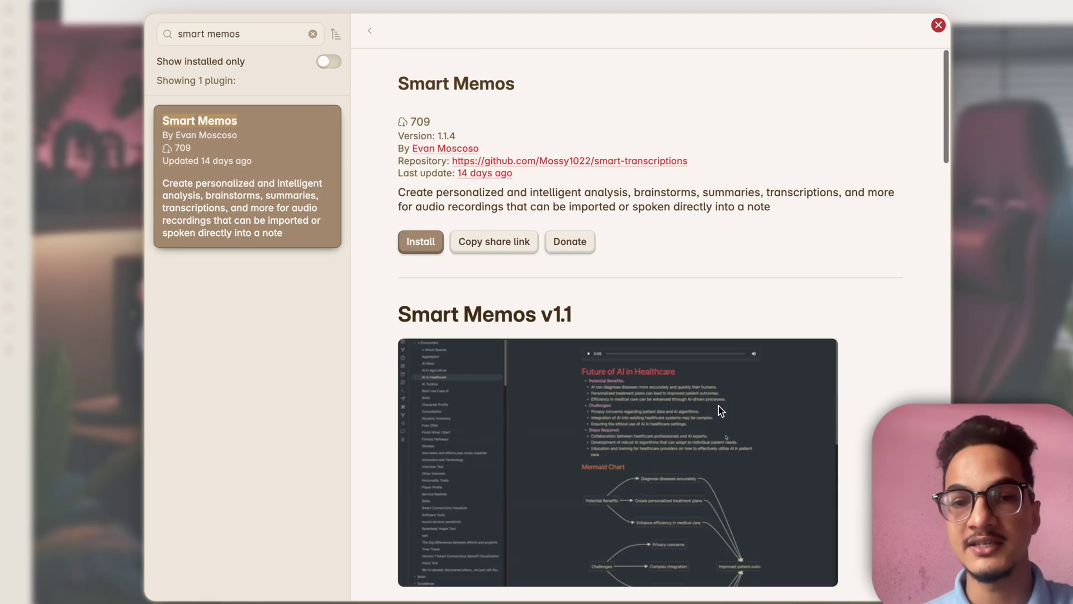
# - Install the Smart Memos plugin and open its options at the OpenAI API key setting
pyautogui.click(421, 242)
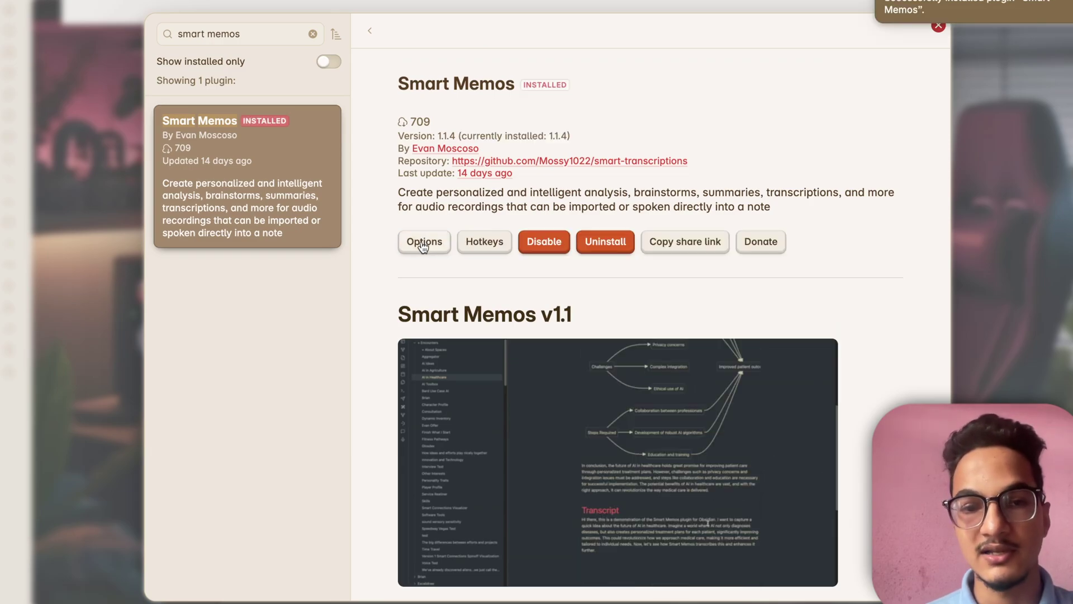
pyautogui.click(423, 244)
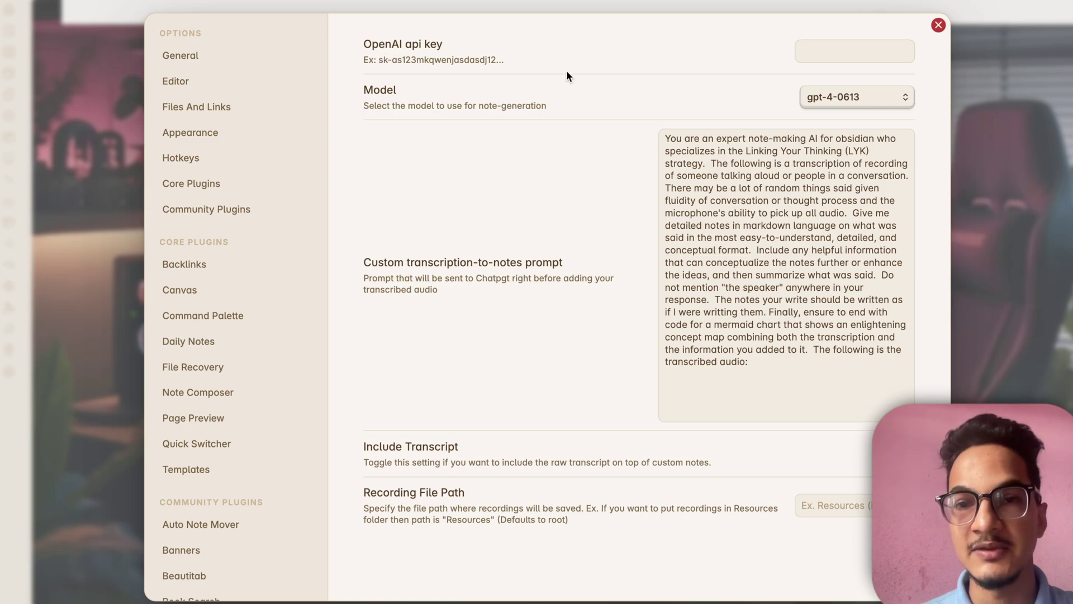
pyautogui.click(846, 40)
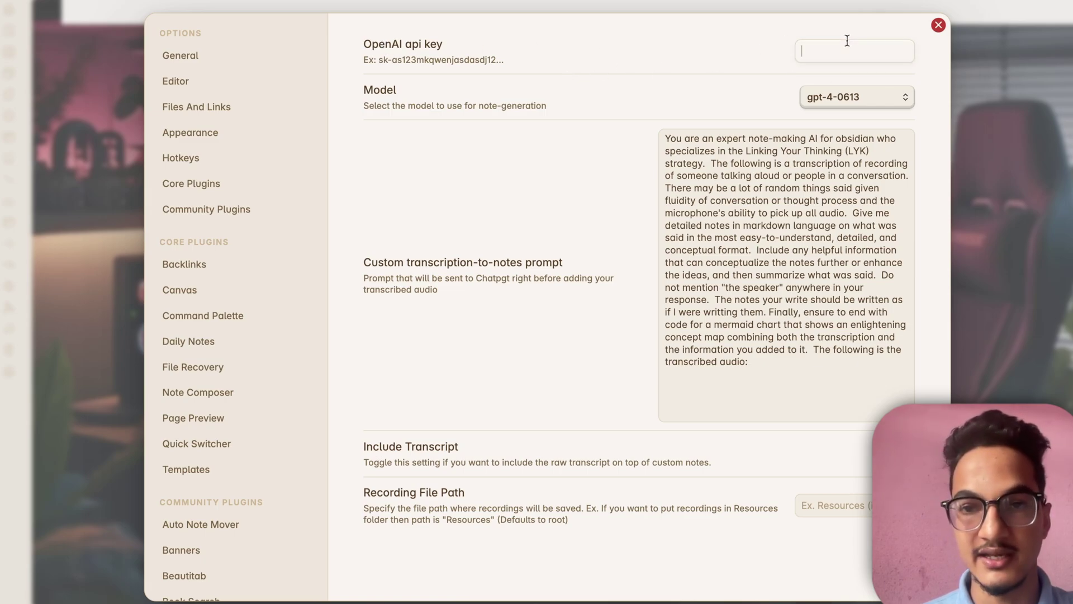
# - Switch to the Arc browser, search the web for "openai api keys" and open the OpenAI API result
pyautogui.moveTo(348, 597)
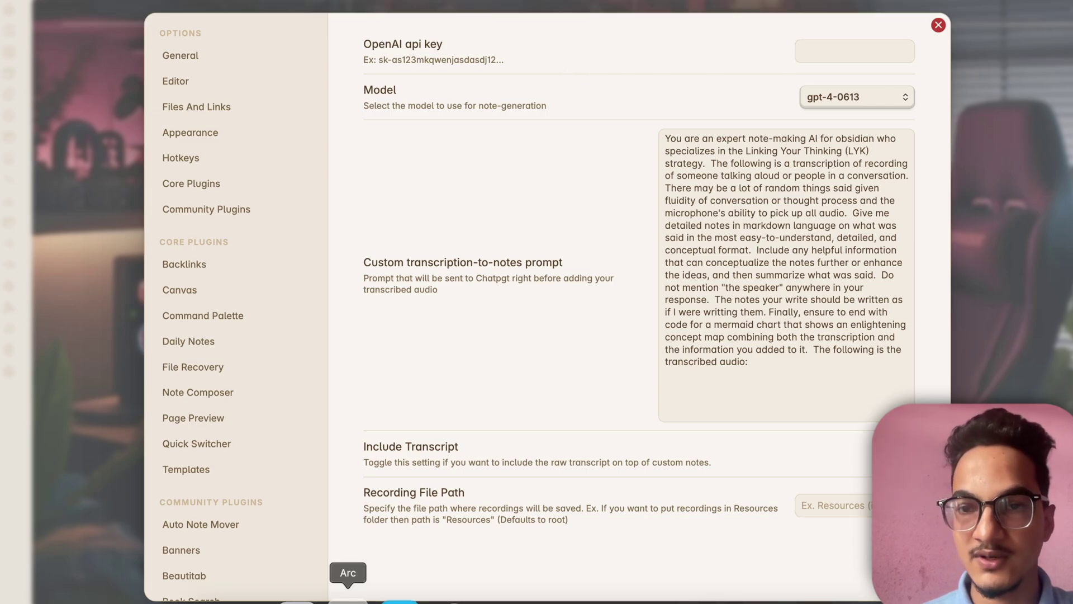
pyautogui.click(348, 599)
pyautogui.write('ope')
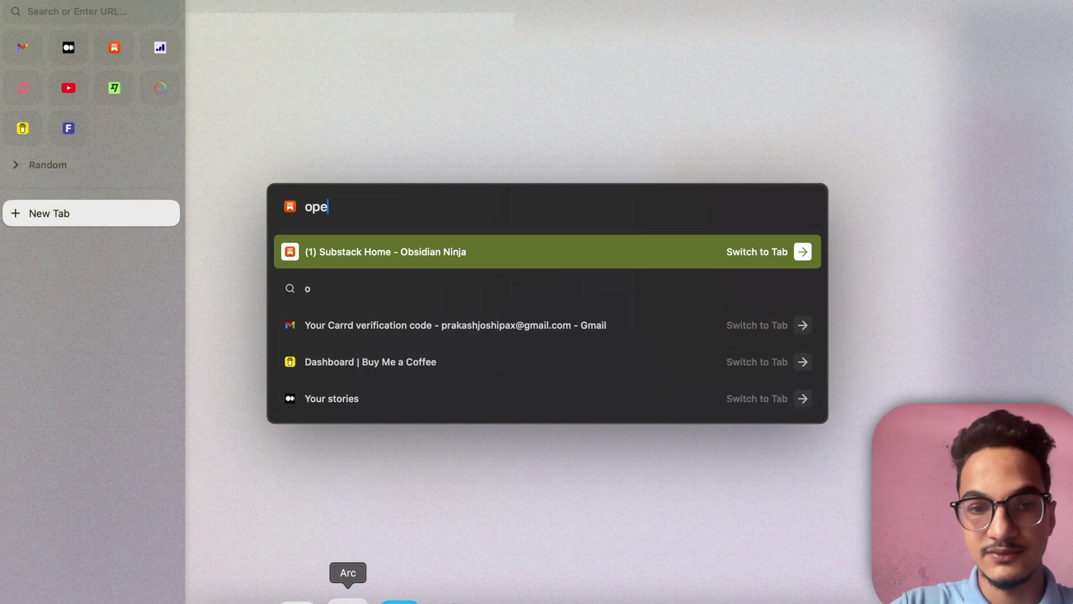
pyautogui.write('nai api keys')
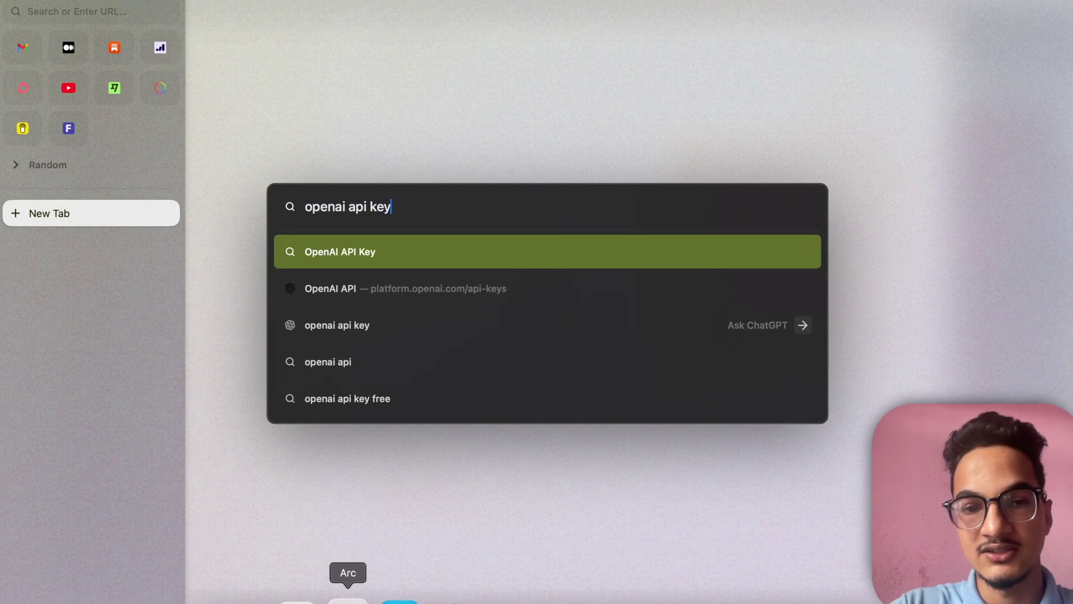
pyautogui.press('Return')
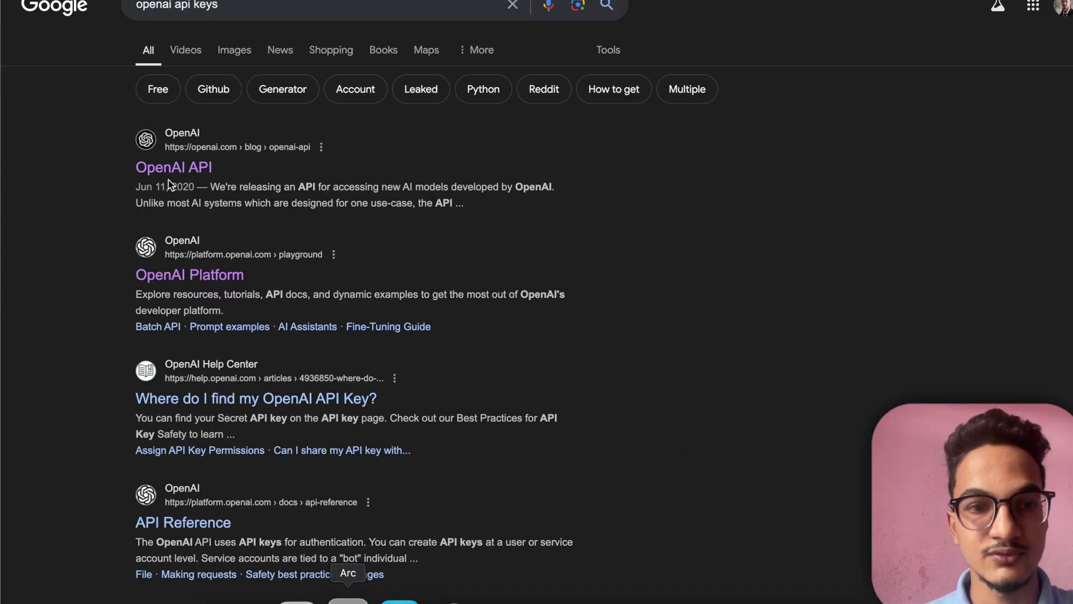
pyautogui.click(171, 176)
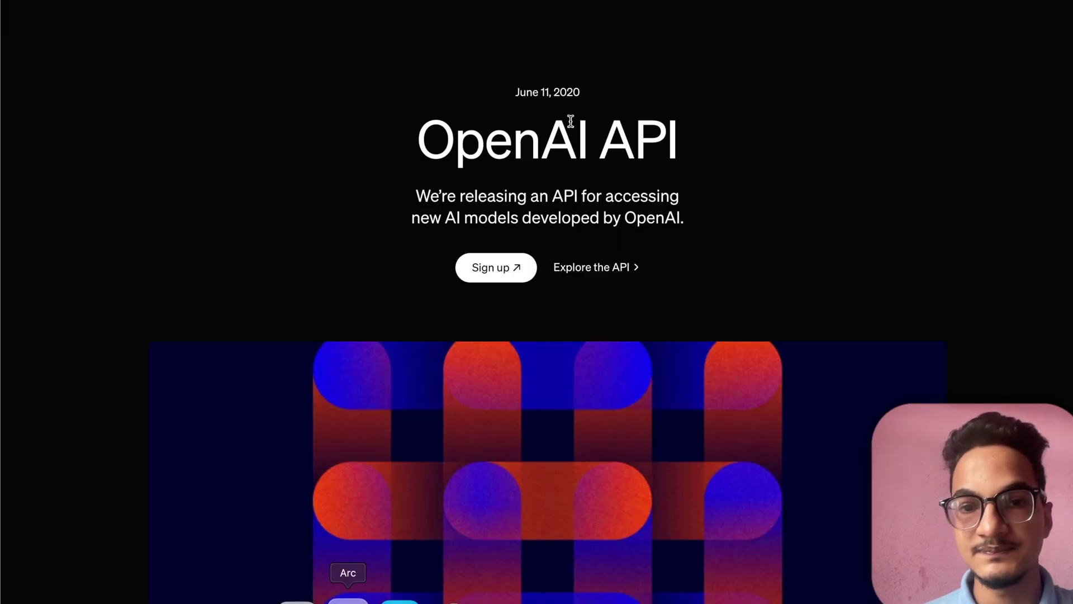
# - Continue to the OpenAI developer platform and open the project's API keys page
pyautogui.click(524, 278)
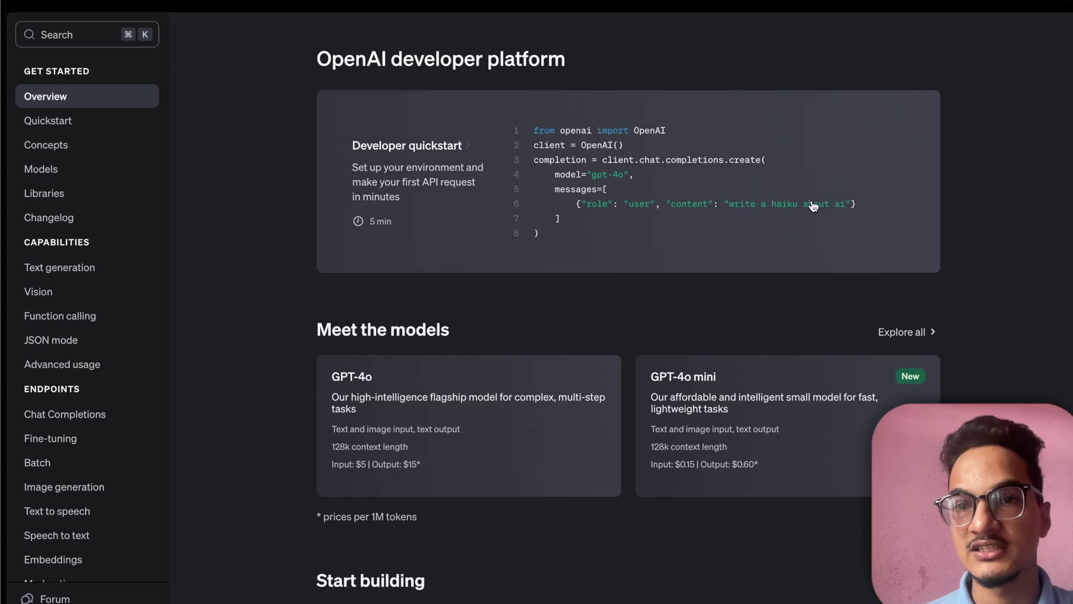
pyautogui.click(858, 2)
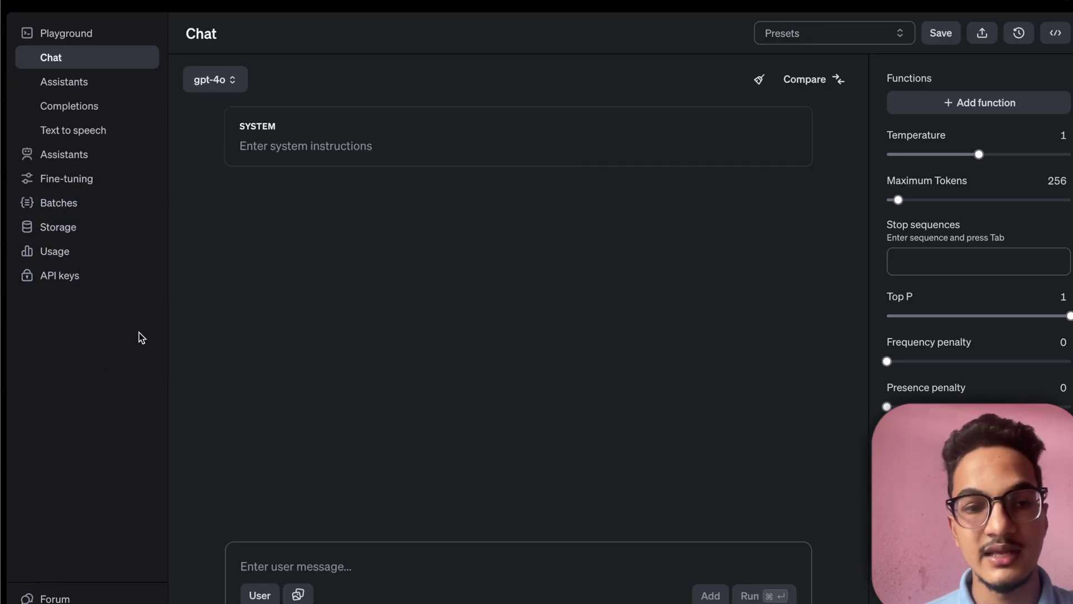
pyautogui.click(110, 281)
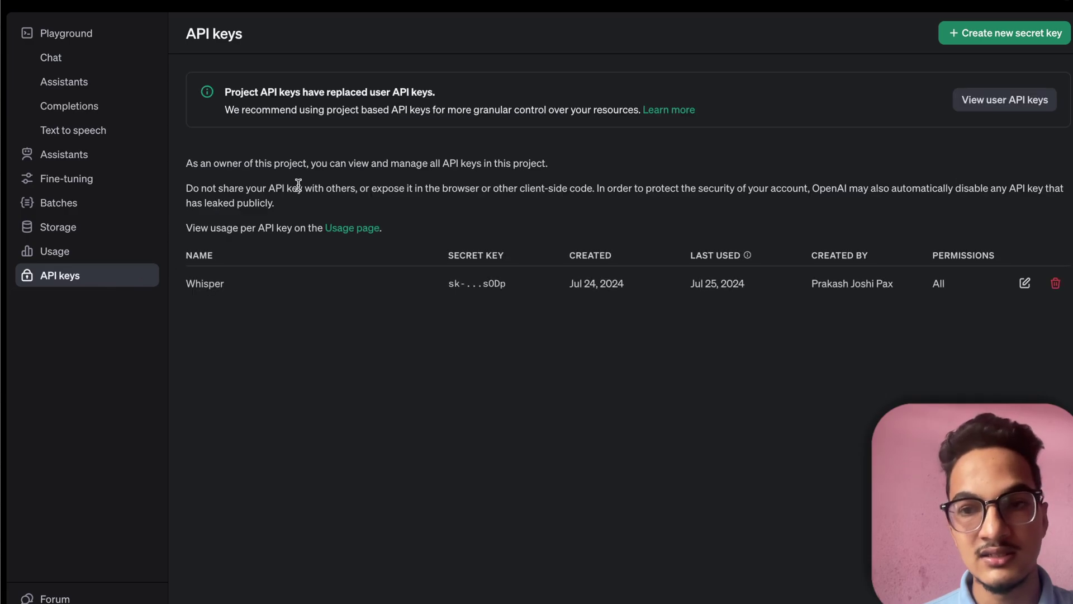
# - Create a new secret key named Smart Memos in the default project with all permissions and copy it
pyautogui.click(986, 32)
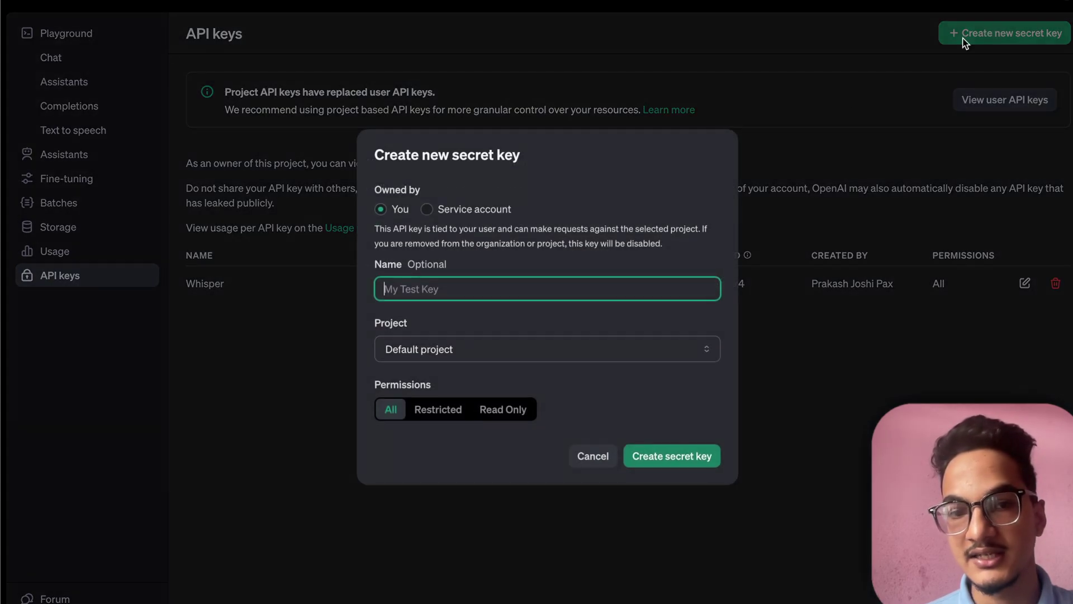
pyautogui.write('Sma')
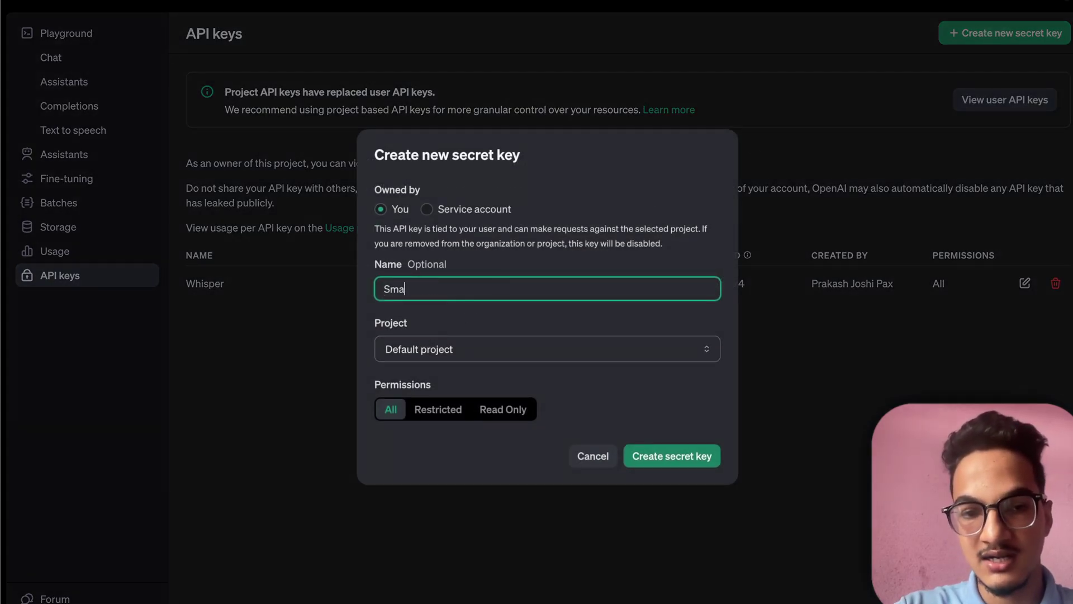
pyautogui.write('rt Memos')
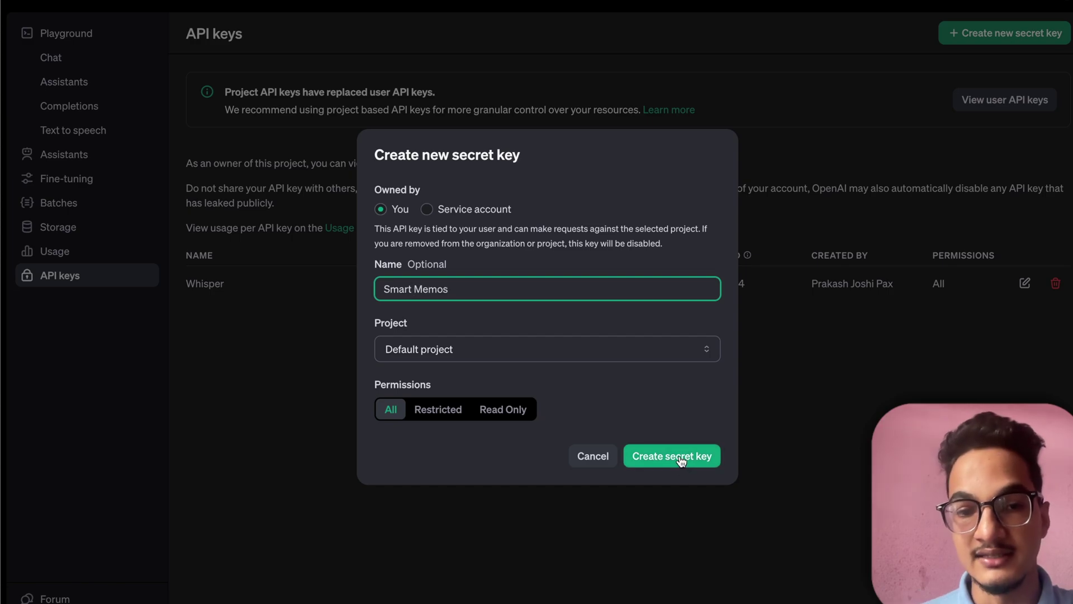
pyautogui.click(681, 459)
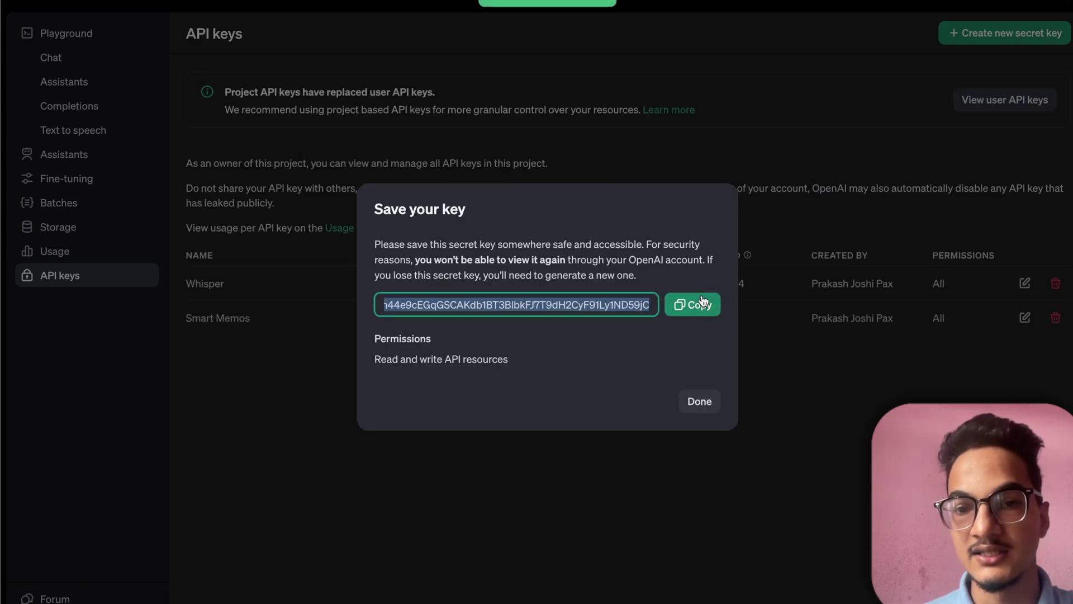
pyautogui.click(692, 305)
pyautogui.click(568, 529)
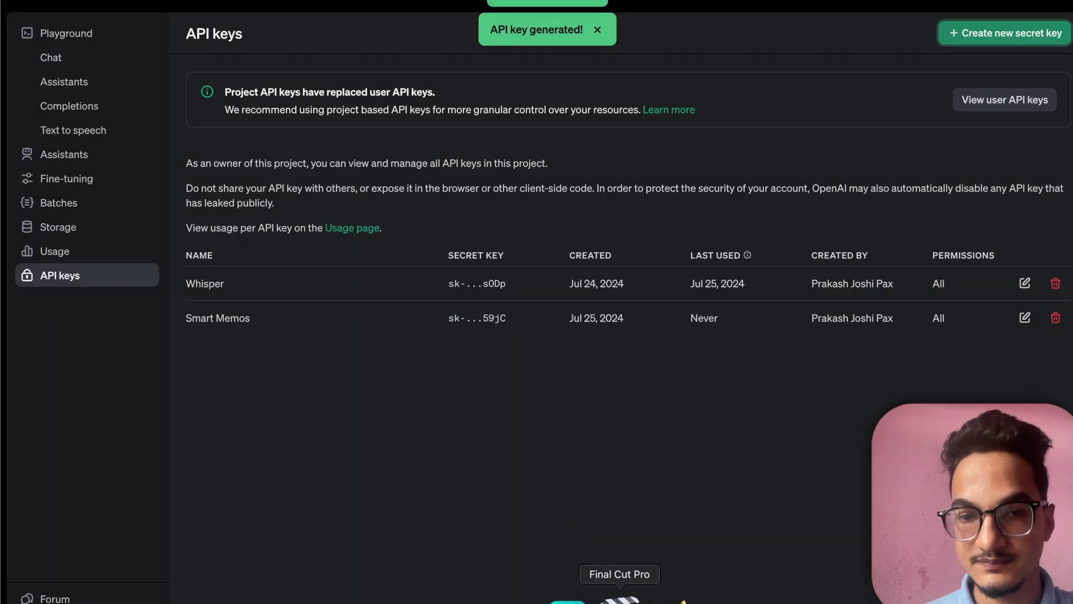
# - Back in Obsidian, paste the API key into the Smart Memos OpenAI key setting and choose gpt-4o as the model
pyautogui.click(479, 596)
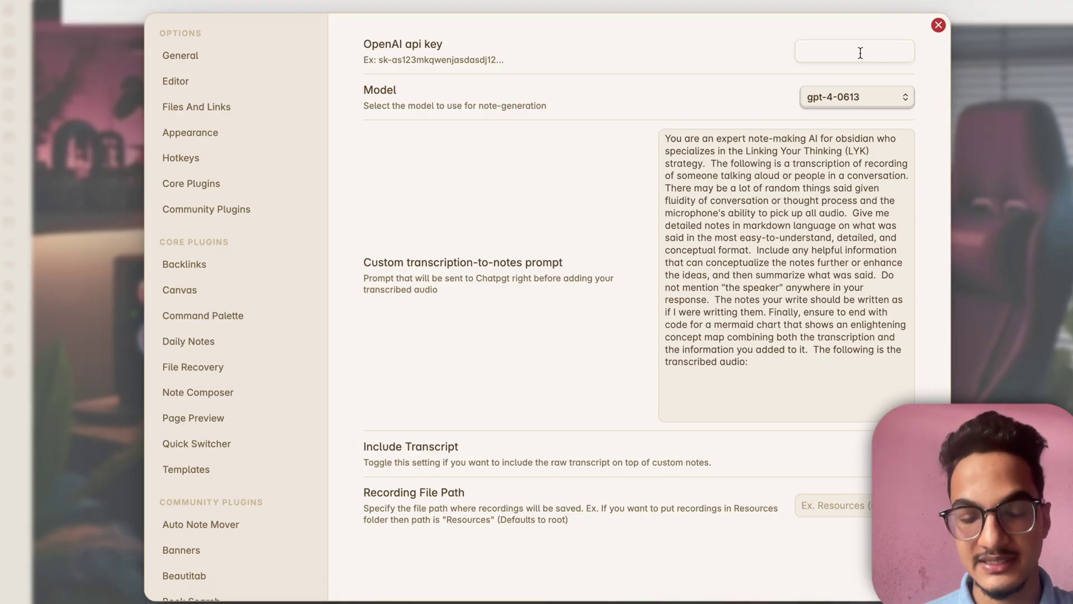
pyautogui.press('super+v')
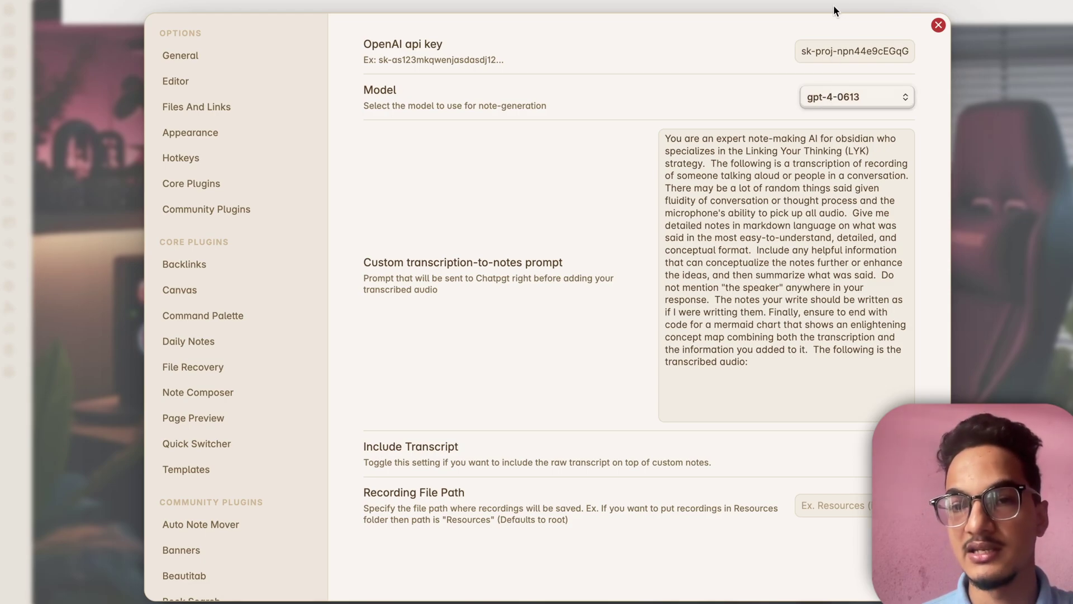
pyautogui.click(839, 97)
pyautogui.click(827, 83)
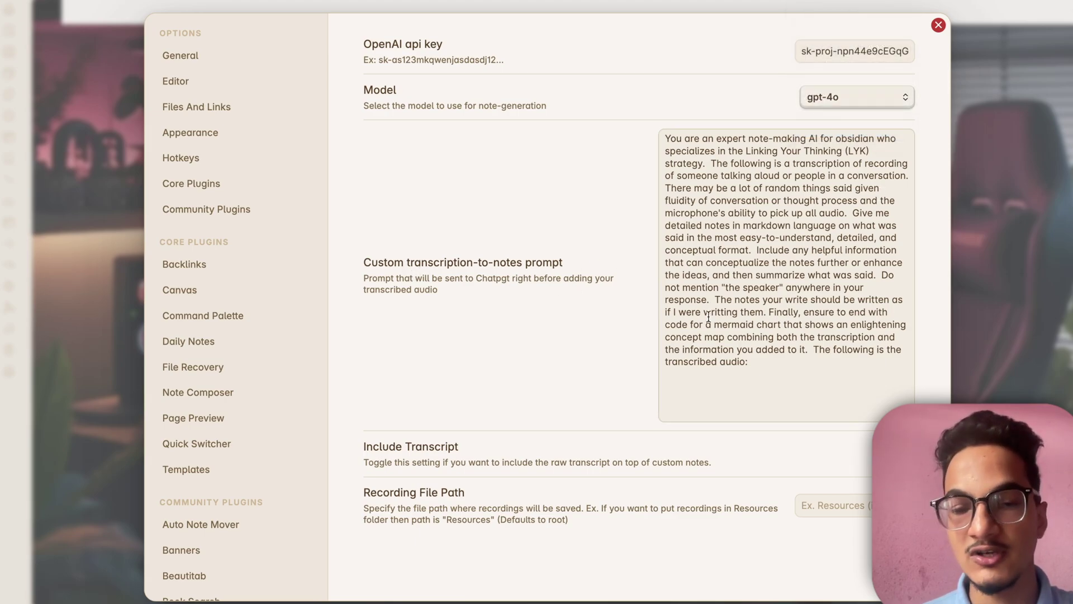
# - Look over the custom transcription-to-notes prompt without editing it, and open a new blank note
pyautogui.moveTo(752, 369); pyautogui.dragTo(749, 290)
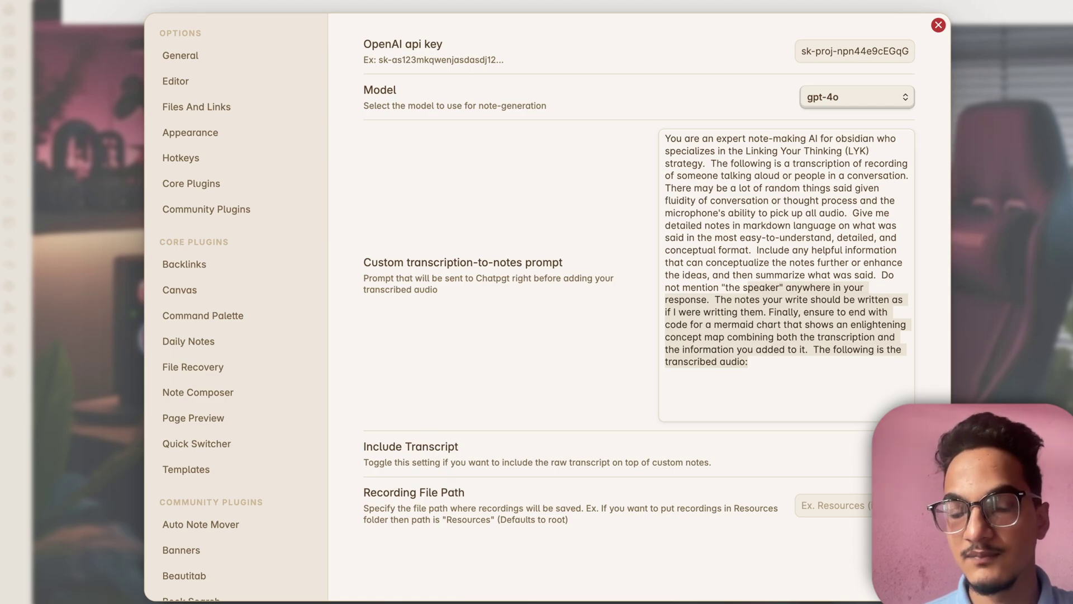
pyautogui.press('Right')
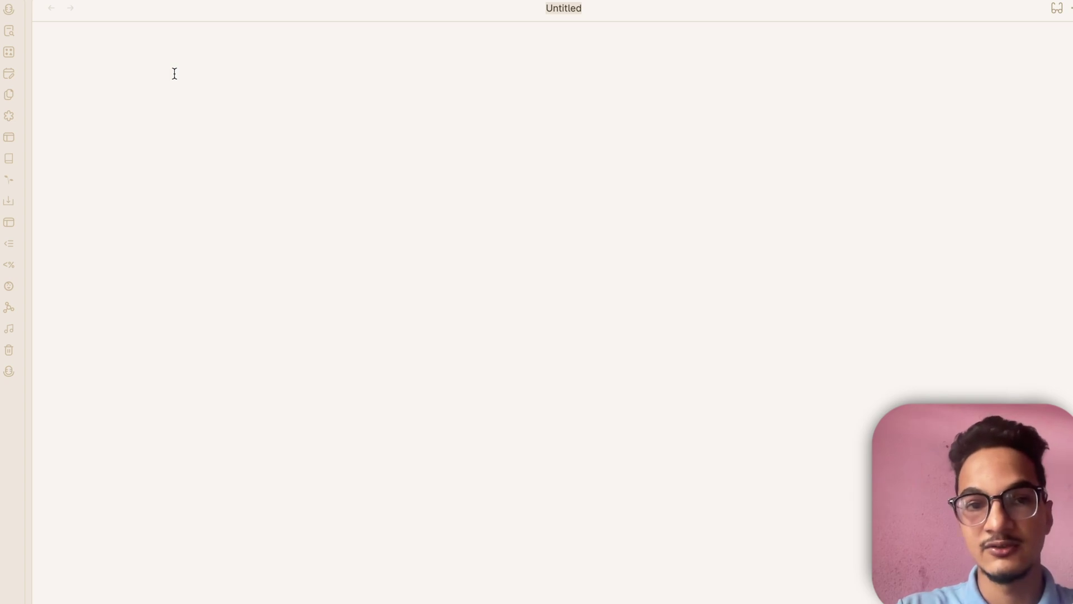
pyautogui.press('Return')
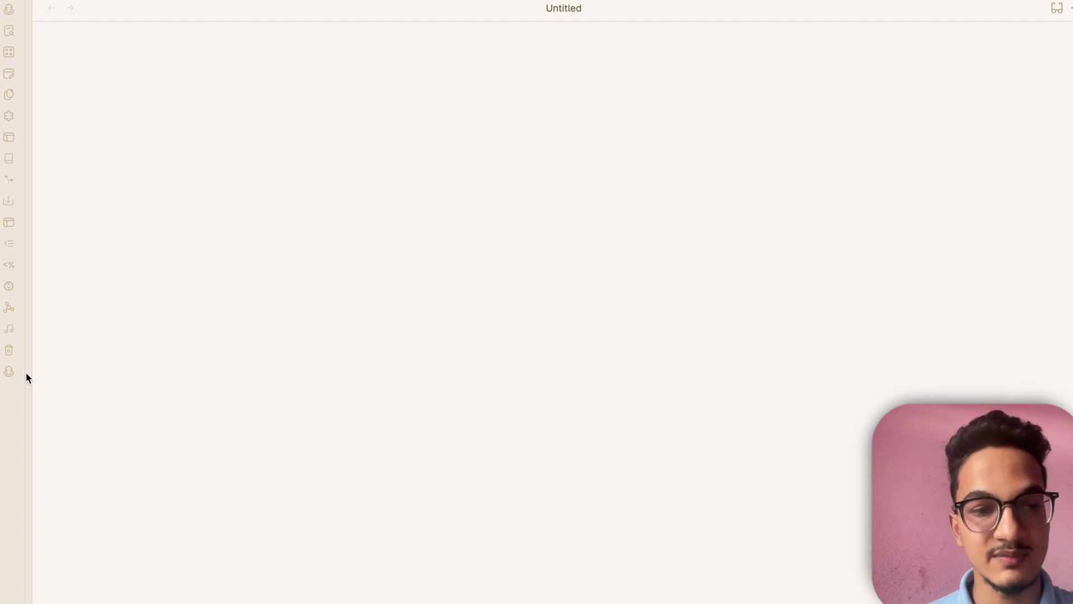
# - Find the Smart Memos commands in the hotkey settings and assign Cmd+Shift+R to "Record smart memo"
pyautogui.press('super+comma')
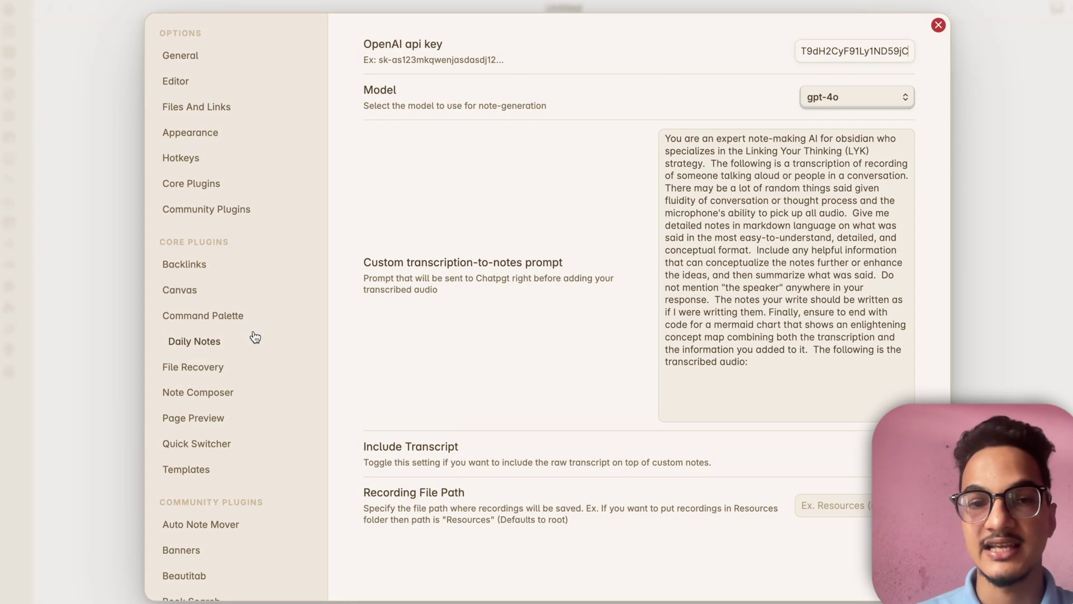
pyautogui.click(255, 160)
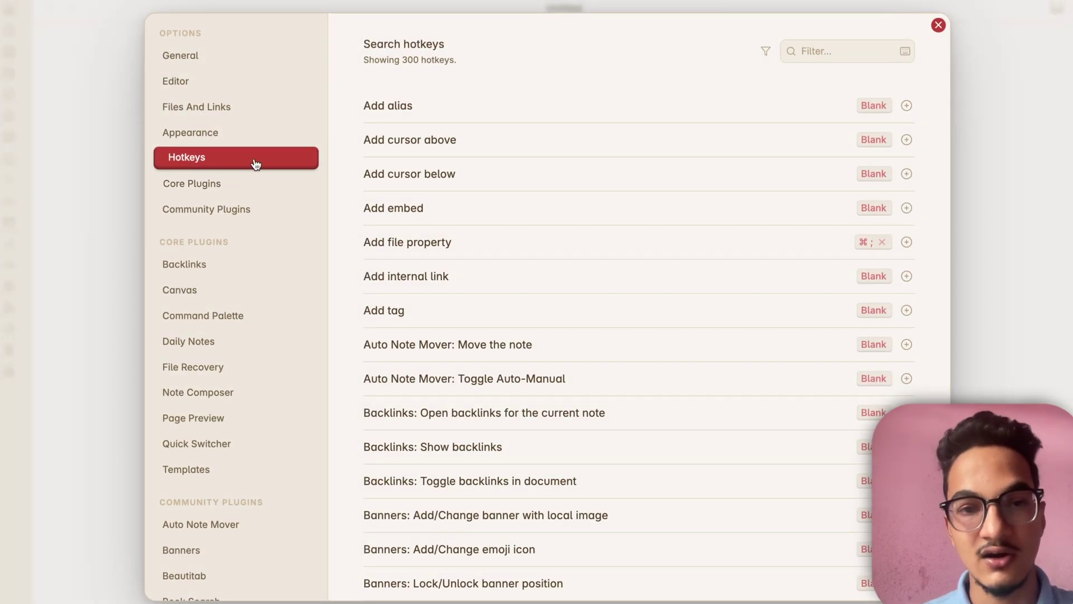
pyautogui.click(823, 49)
pyautogui.write('smart')
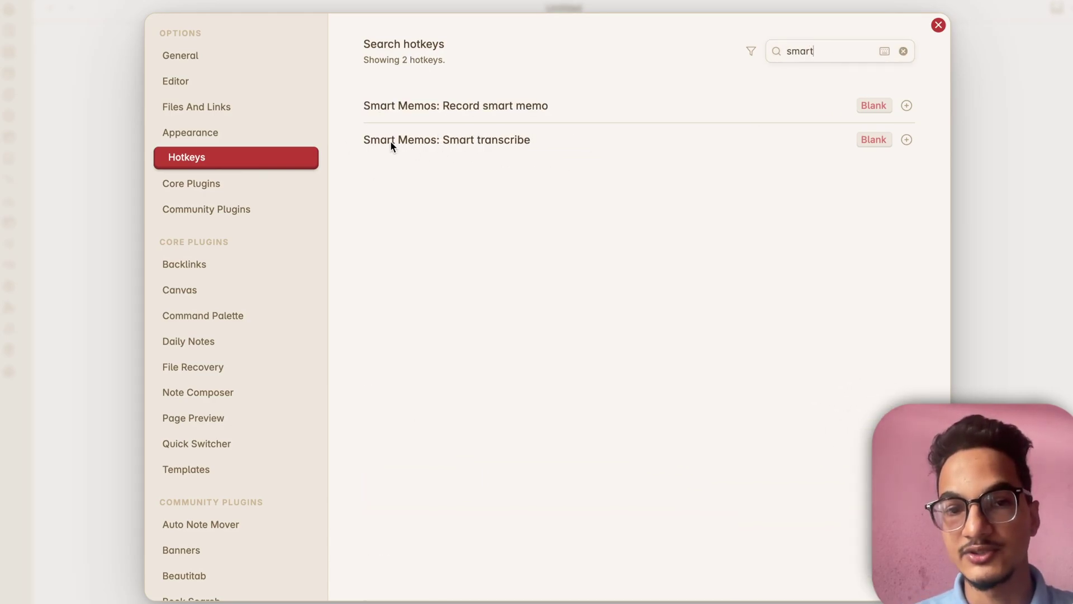
pyautogui.click(906, 105)
pyautogui.press('super+shift+r')
pyautogui.press('Escape')
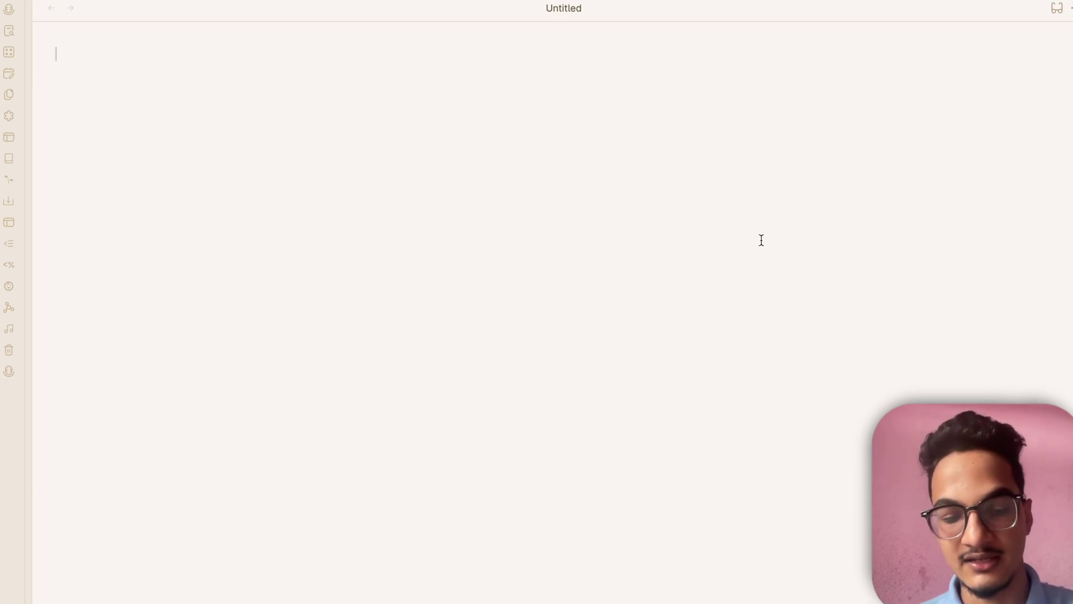
# - Record and smart-transcribe a voice memo in the blank note, and review the generated transcript
pyautogui.press('super+shift+r')
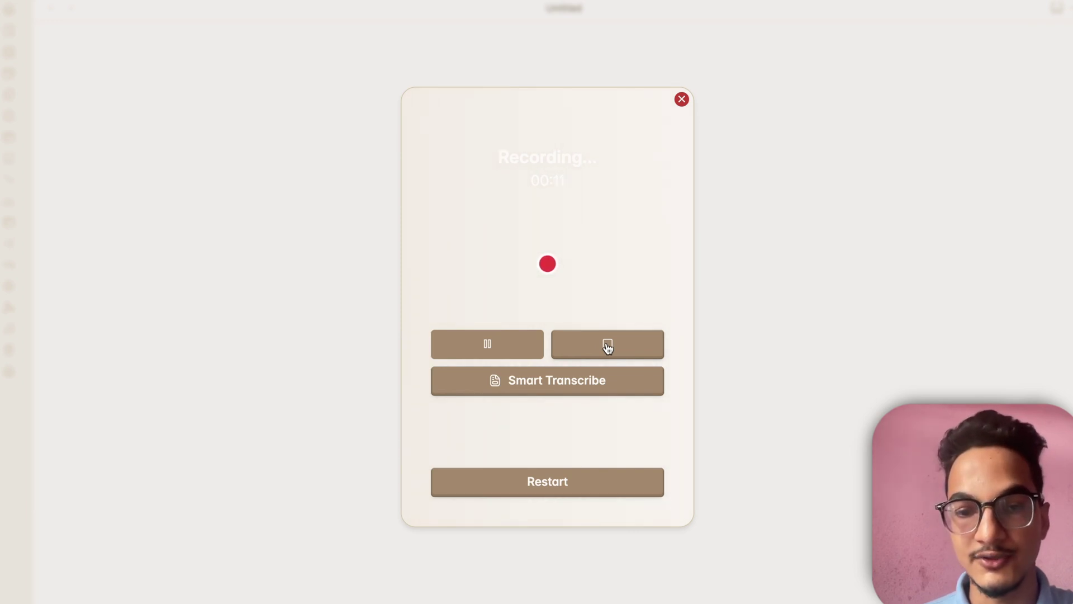
pyautogui.click(548, 381)
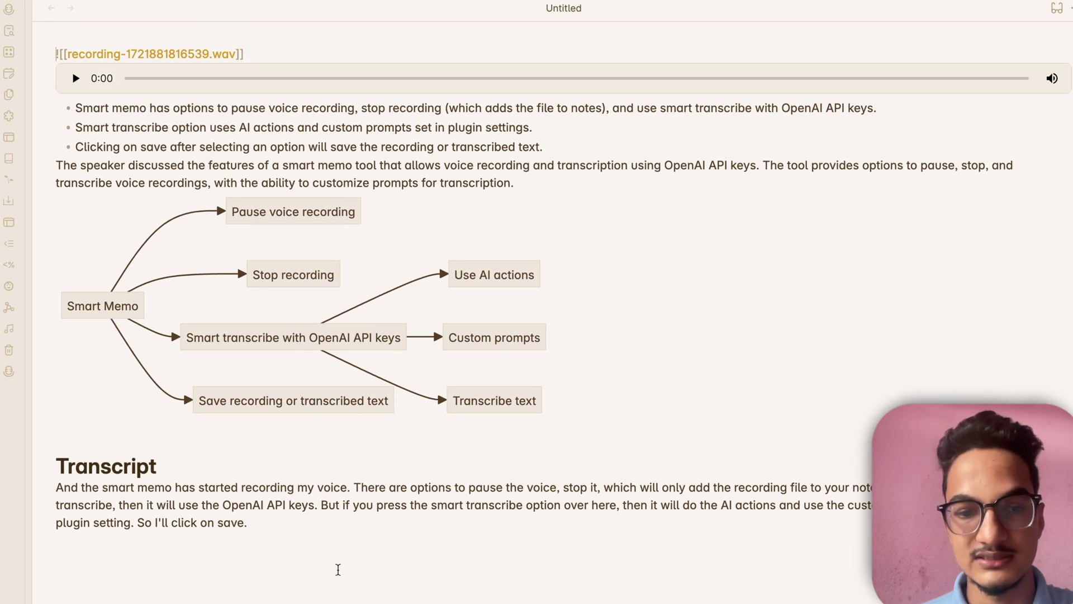
pyautogui.moveTo(339, 521); pyautogui.dragTo(210, 487)
pyautogui.scroll(-1, 211, 488)
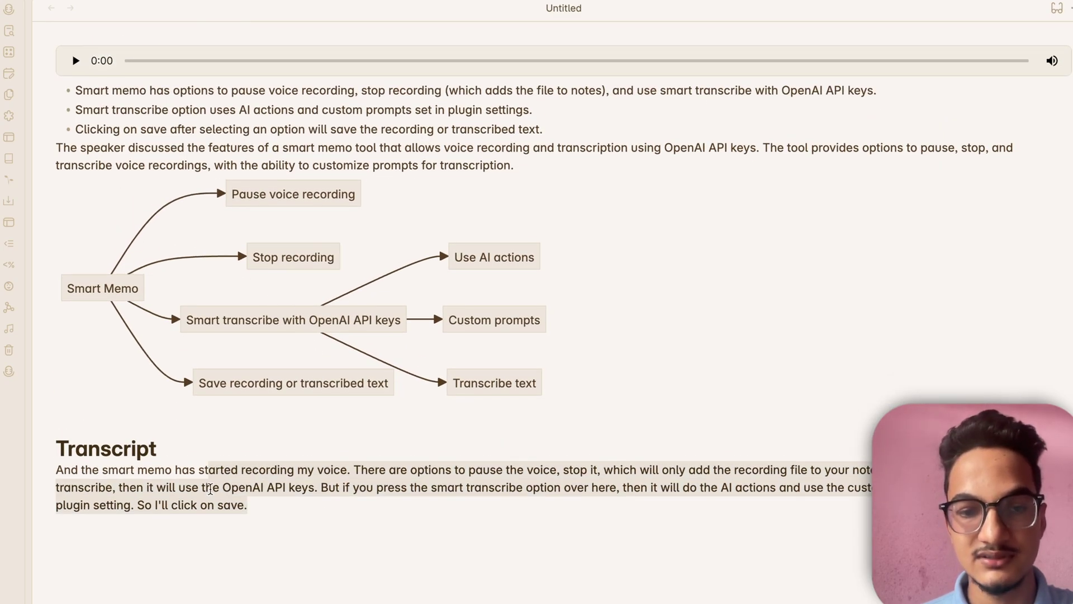
pyautogui.click(211, 478)
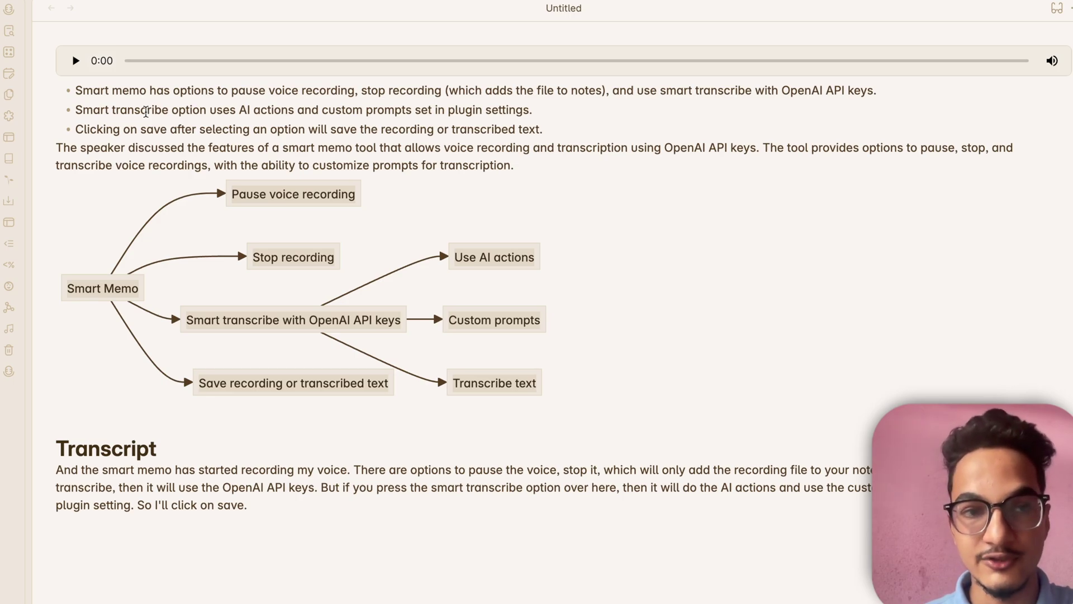
# - Review the generated bullet notes, the summary and the mermaid source code behind the concept map
pyautogui.moveTo(564, 130); pyautogui.dragTo(72, 89)
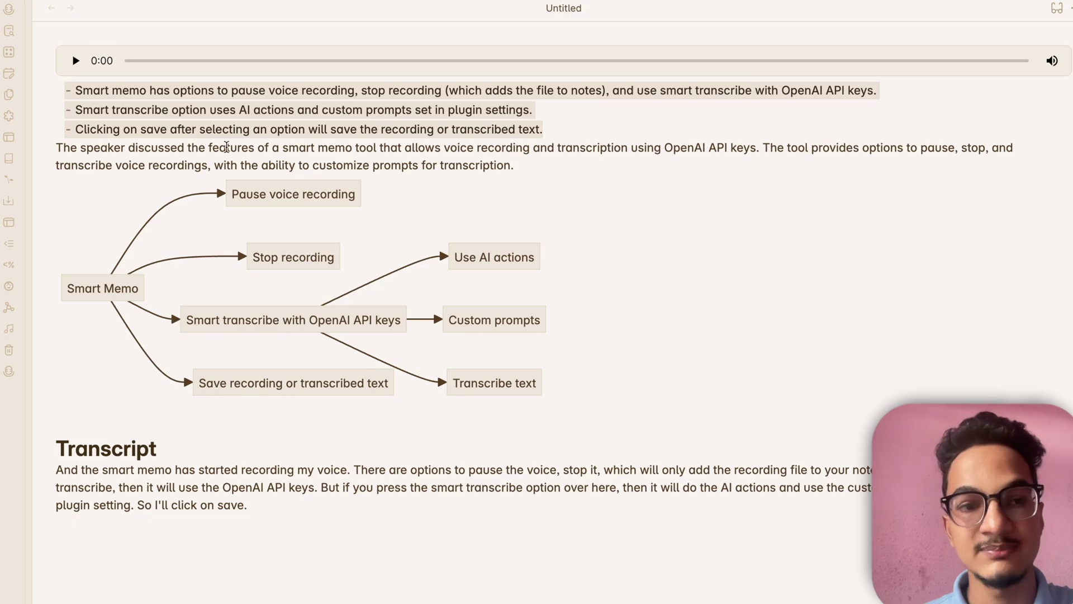
pyautogui.click(226, 147)
pyautogui.click(528, 342)
pyautogui.click(531, 344)
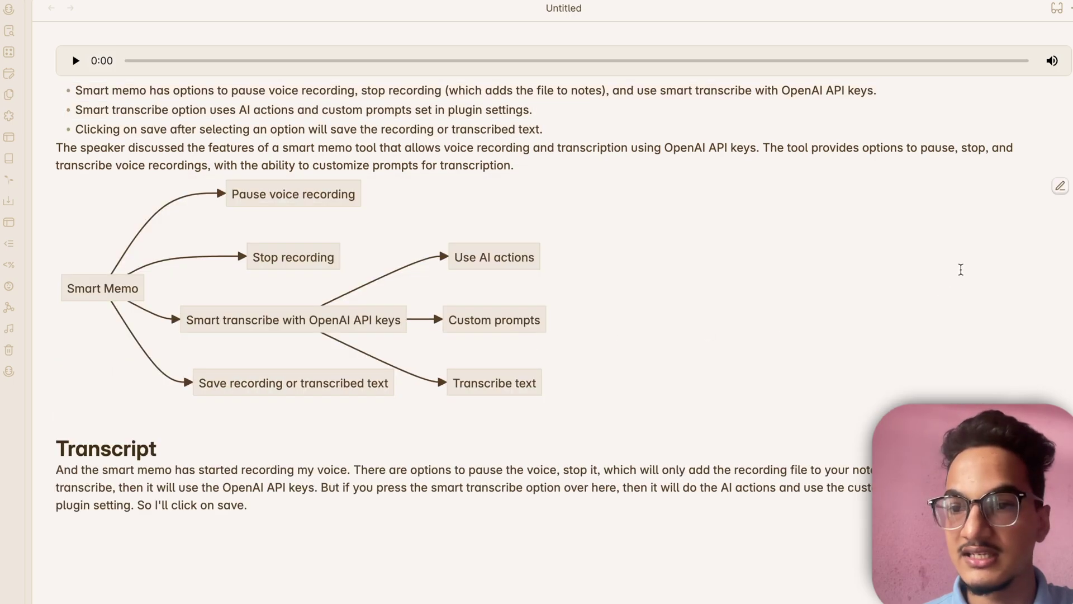
pyautogui.click(1061, 185)
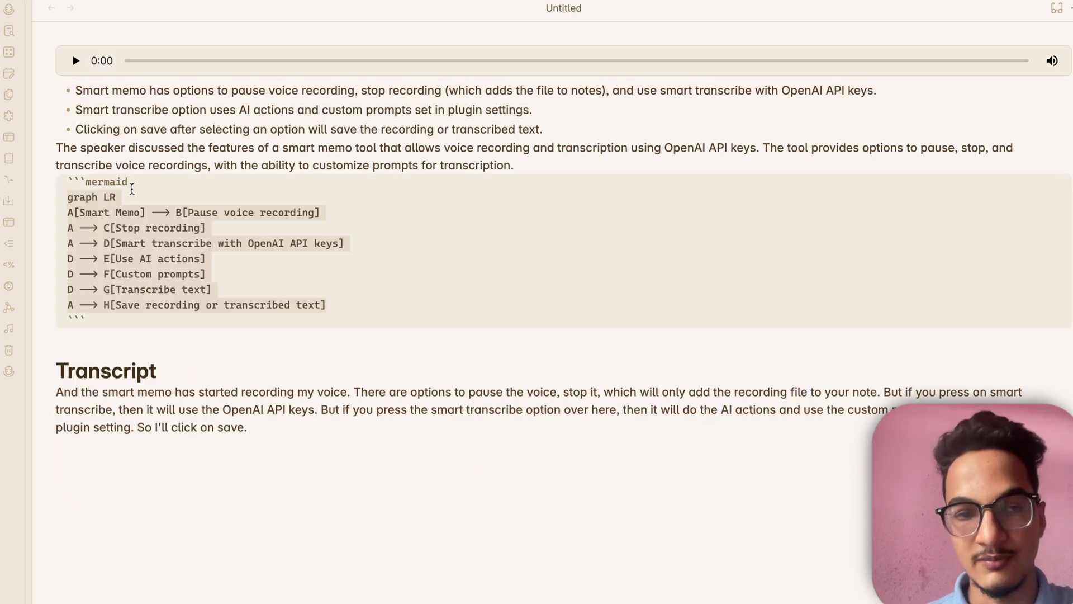
pyautogui.click(224, 372)
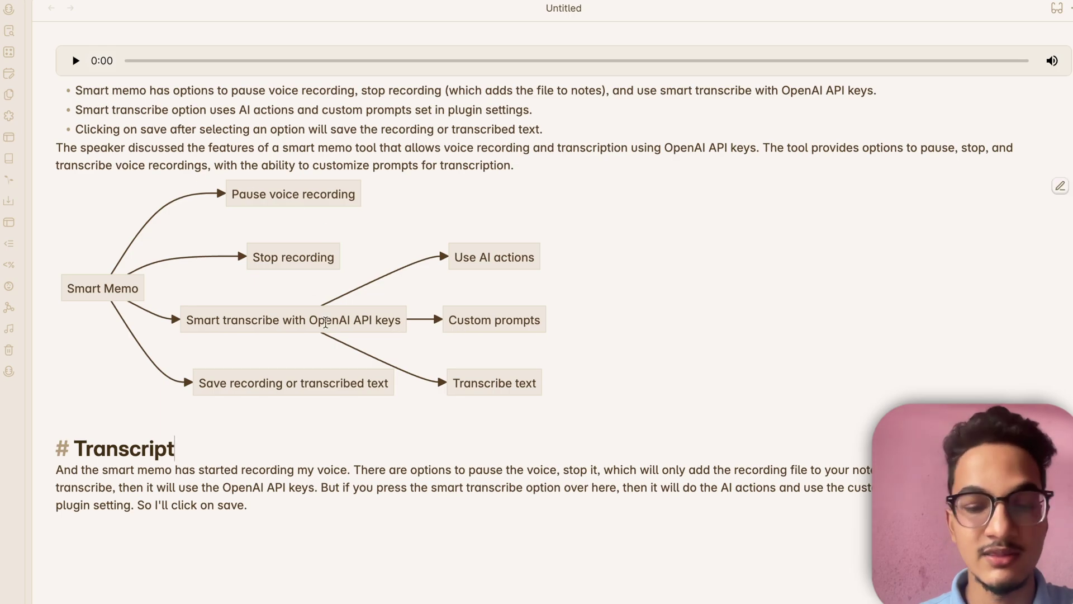
# - Open the Smart Memos settings and clear the existing custom transcription-to-notes prompt
pyautogui.press('super+comma')
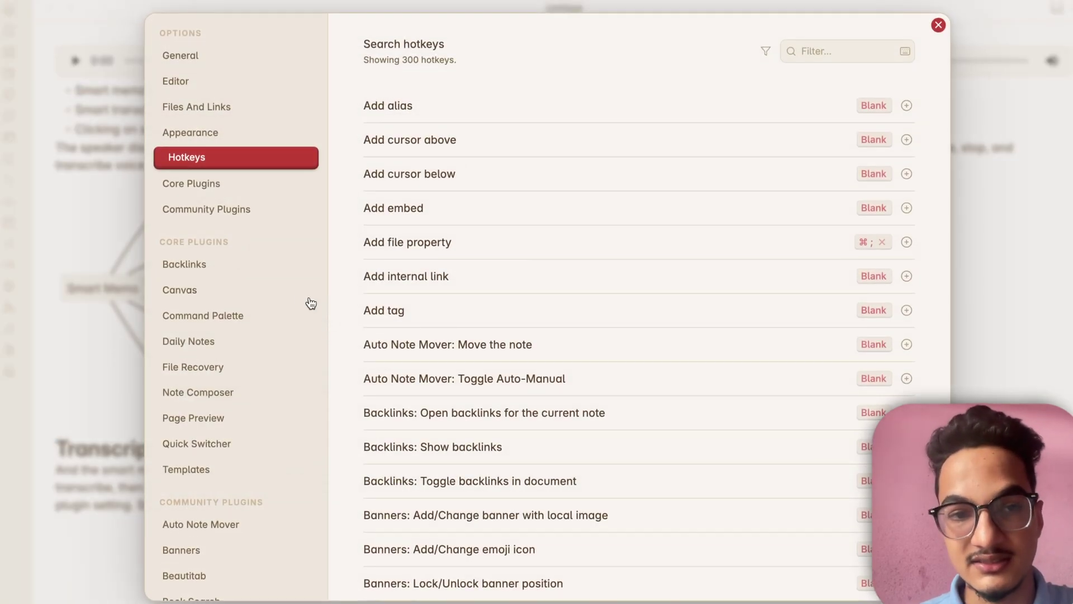
pyautogui.scroll(-10, 270, 448)
pyautogui.scroll(-3, 270, 447)
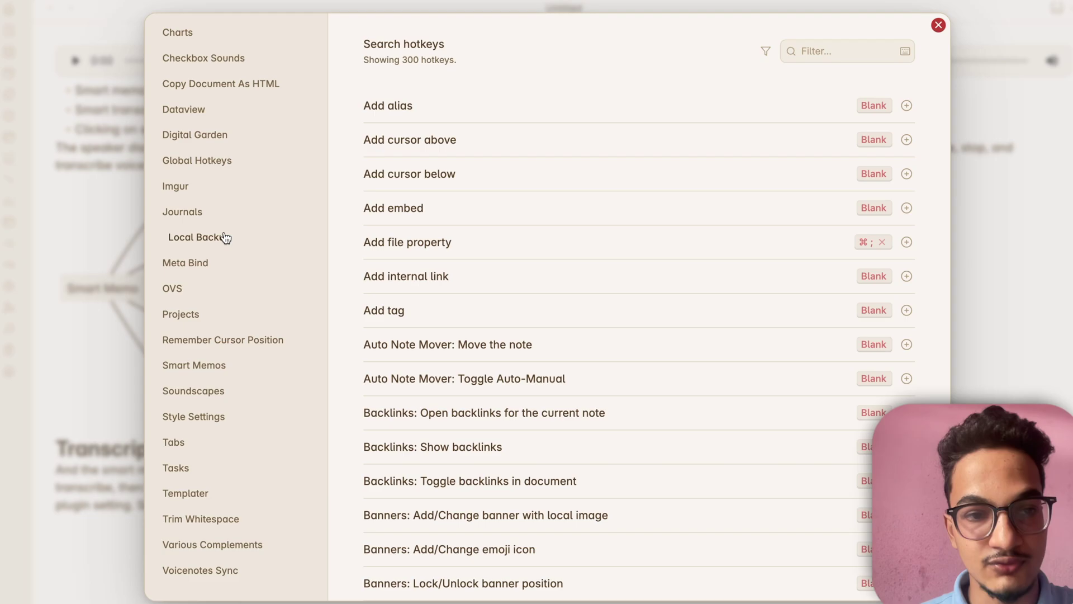
pyautogui.click(209, 366)
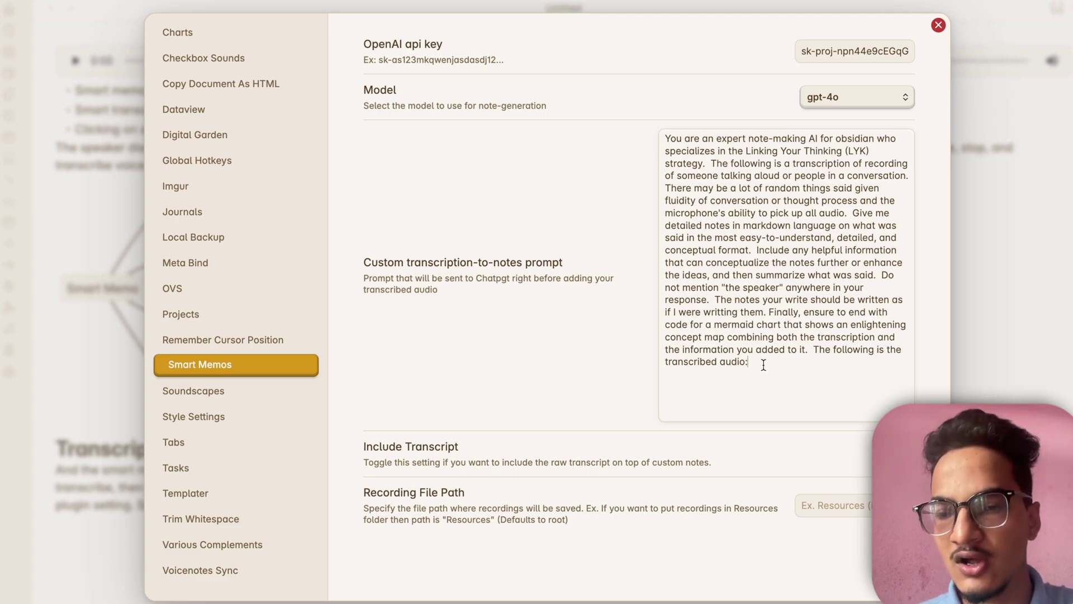
pyautogui.moveTo(763, 364); pyautogui.dragTo(653, 136)
pyautogui.press('BackSpace')
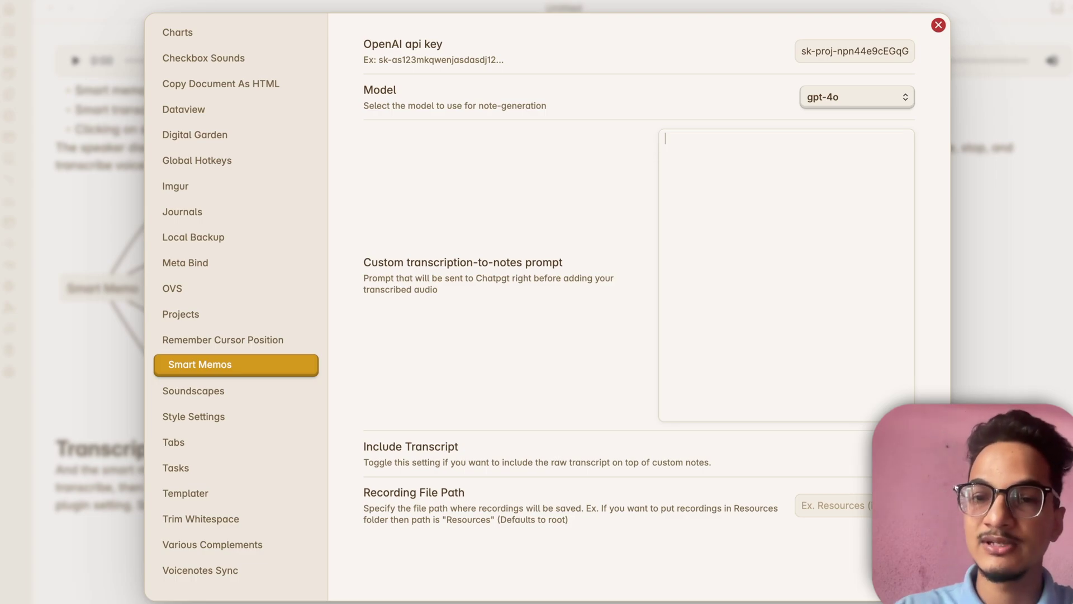
# - Enter "Convert the following transcript in a simple, clear and understandable note." as the custom transcription-to-notes prompt and close the settings
pyautogui.write('Convert')
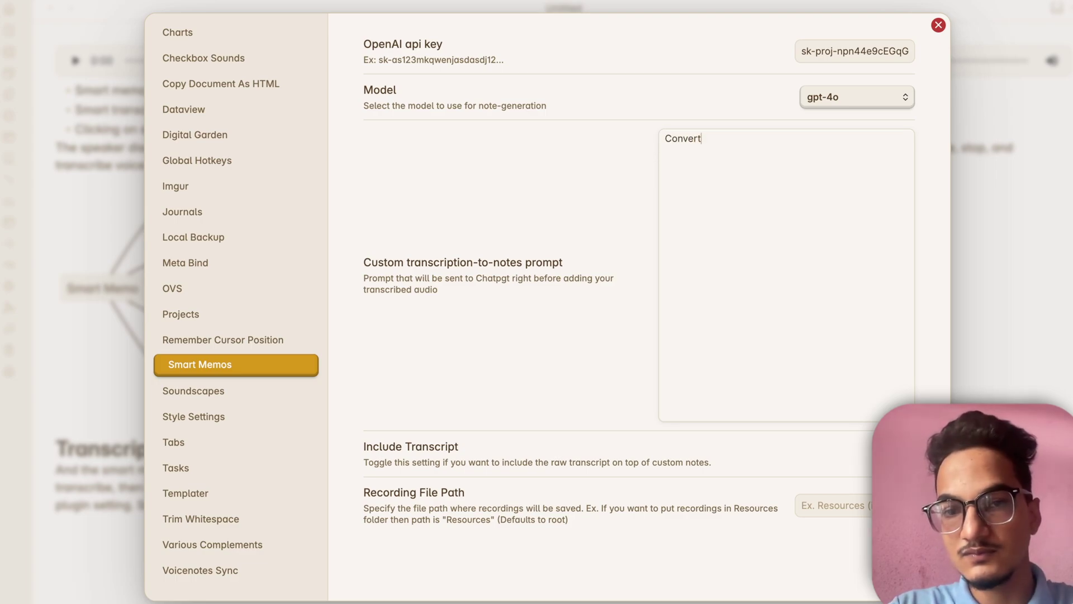
pyautogui.write(' the following t')
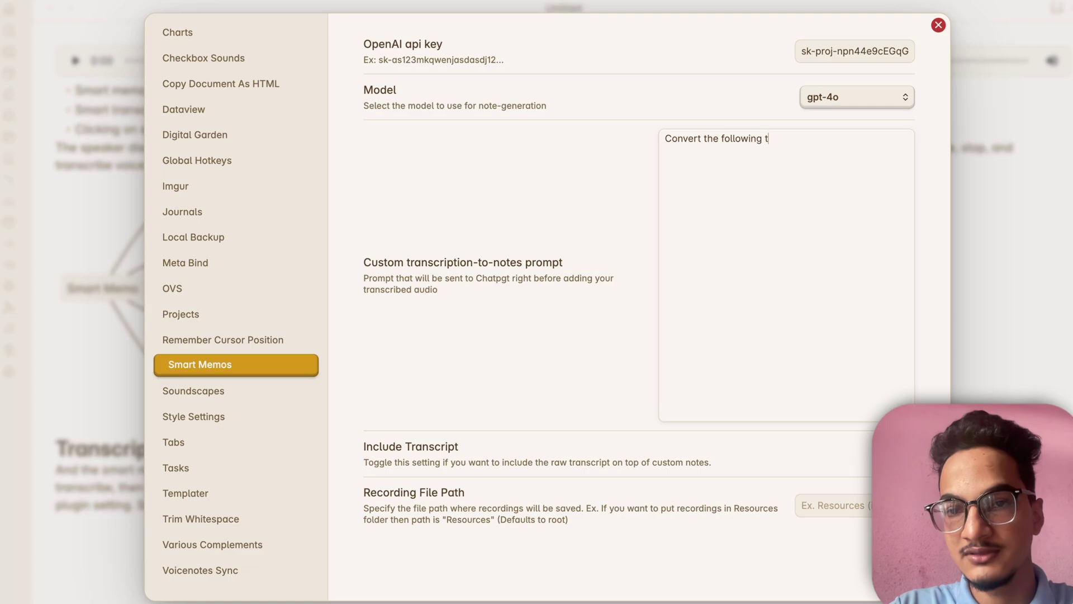
pyautogui.write('ranscript in a clear')
pyautogui.press('BackSpace')
pyautogui.press('BackSpace')
pyautogui.press('BackSpace')
pyautogui.press('BackSpace')
pyautogui.press('BackSpace')
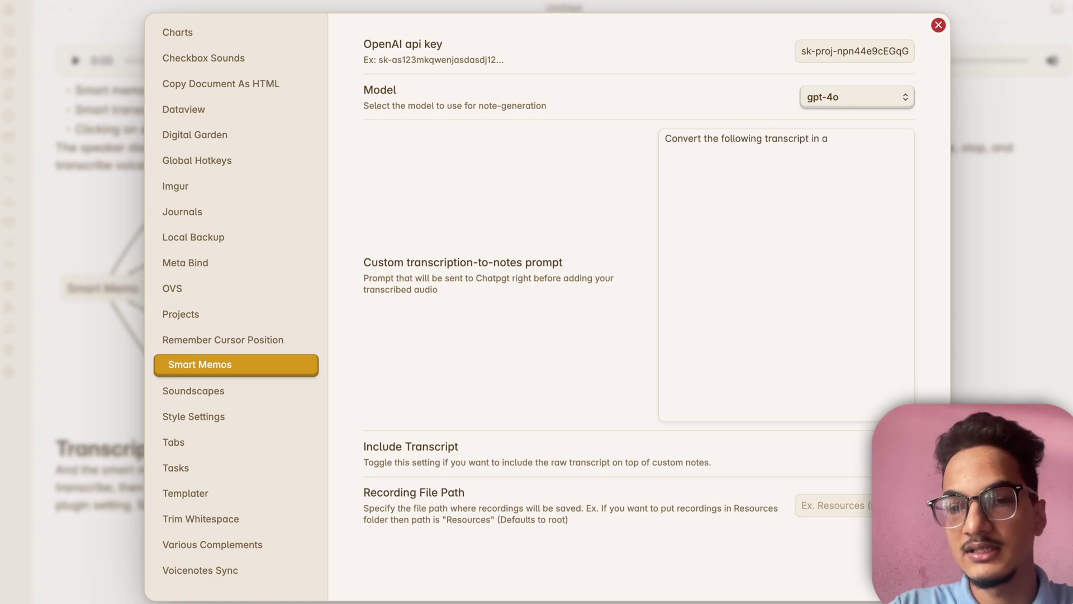
pyautogui.write('simple, clear and')
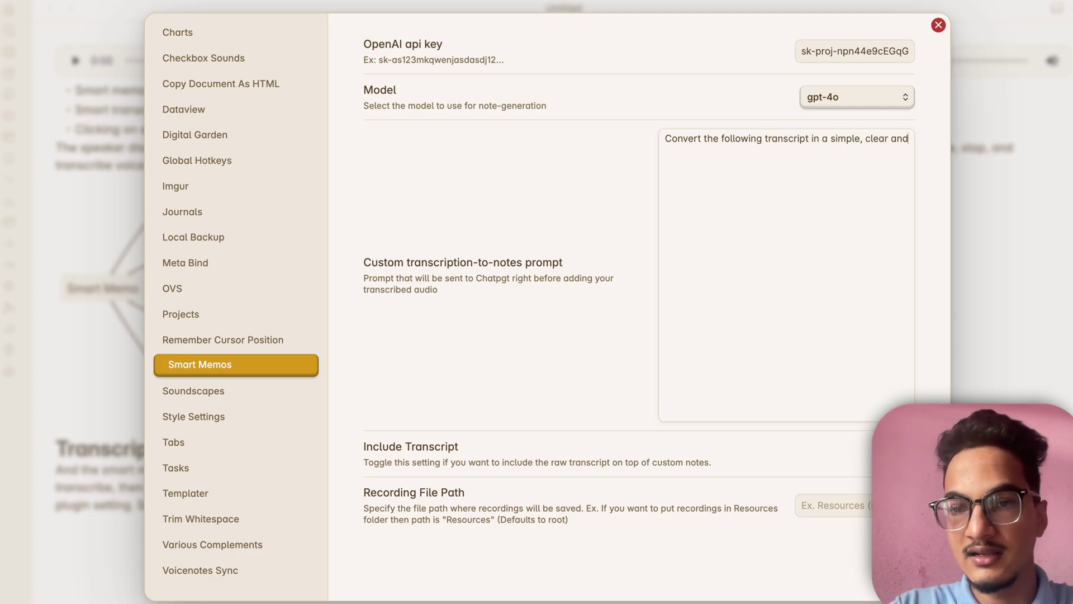
pyautogui.write(' understand')
pyautogui.hotkey('ctrl', 'BackSpace')
pyautogui.write('understandable note.')
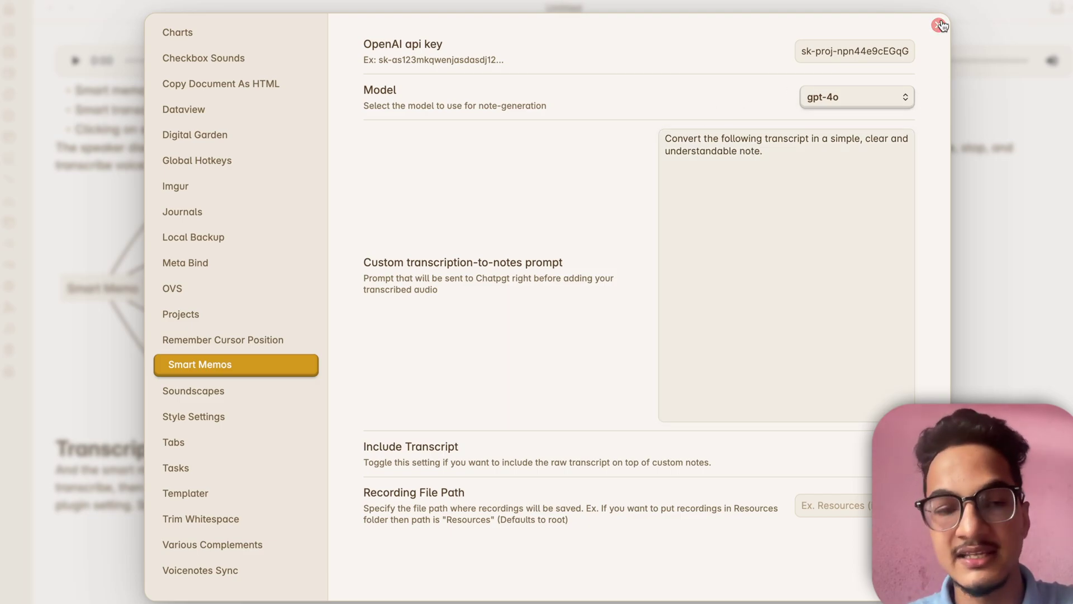
pyautogui.click(940, 26)
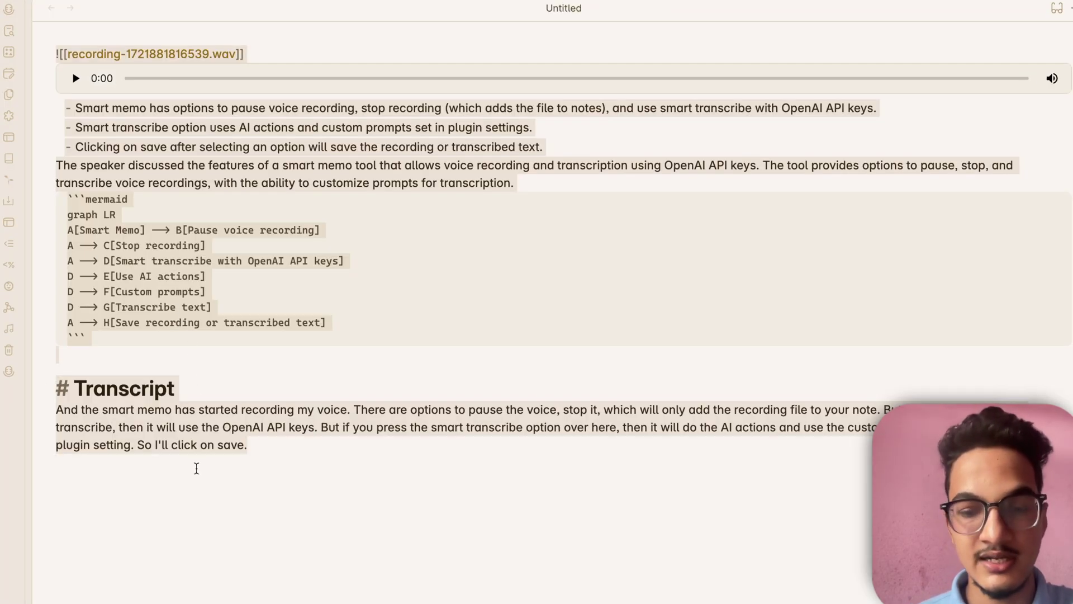
# - Clear the note's contents, record a new smart memo, smart-transcribe it, and review the resulting note text
pyautogui.press('BackSpace')
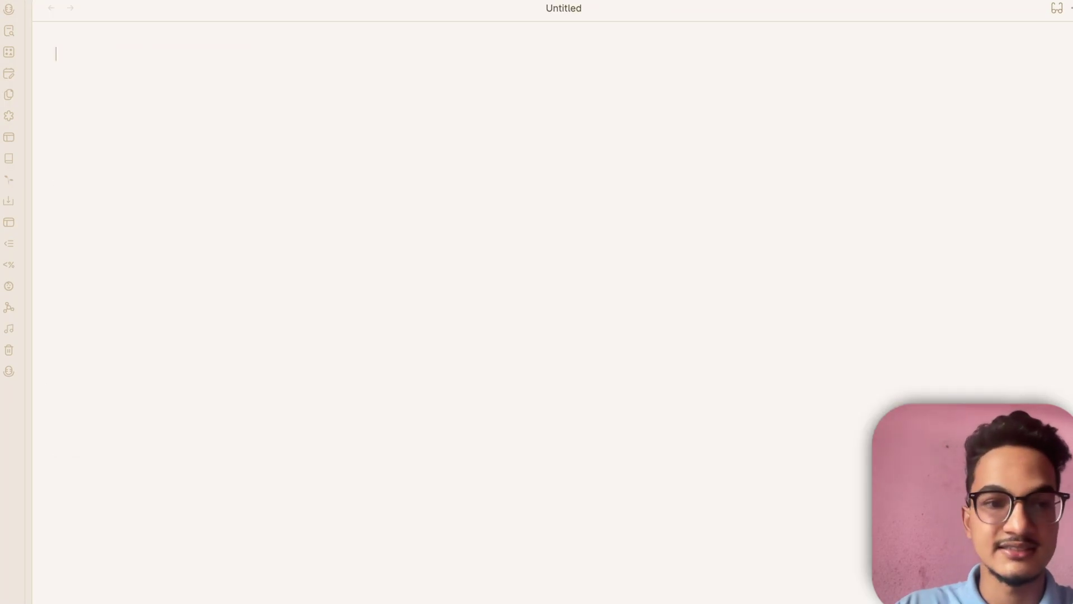
pyautogui.click(10, 372)
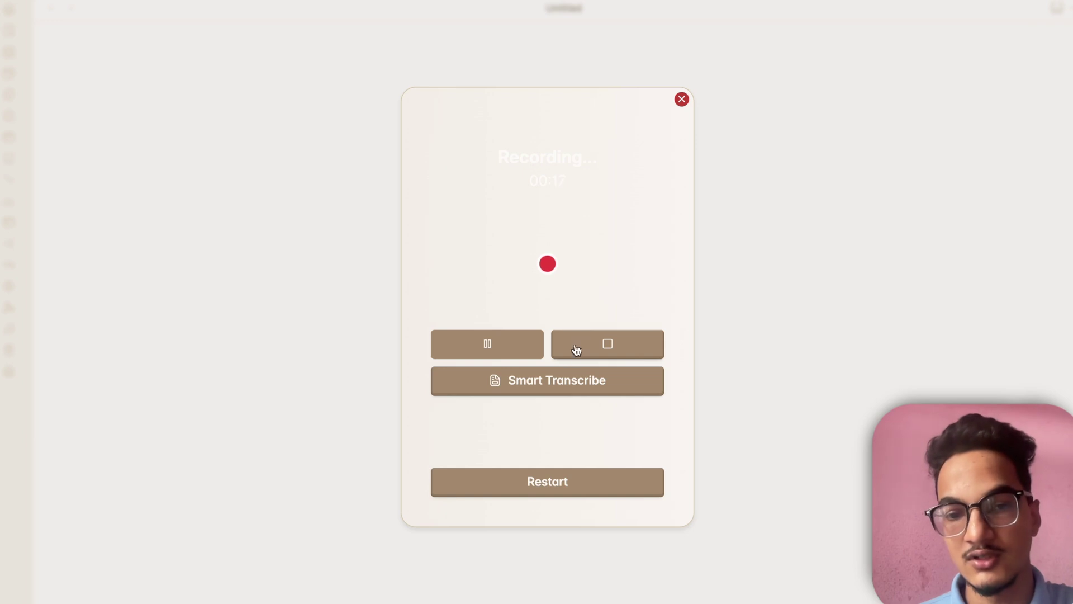
pyautogui.click(540, 391)
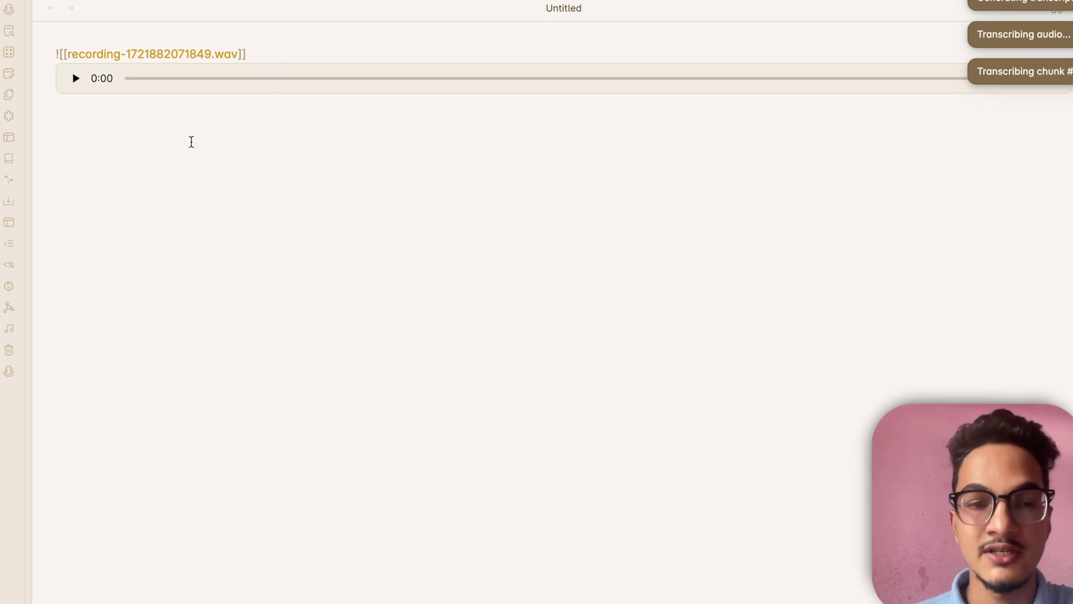
pyautogui.moveTo(437, 108); pyautogui.dragTo(57, 89)
pyautogui.click(770, 197)
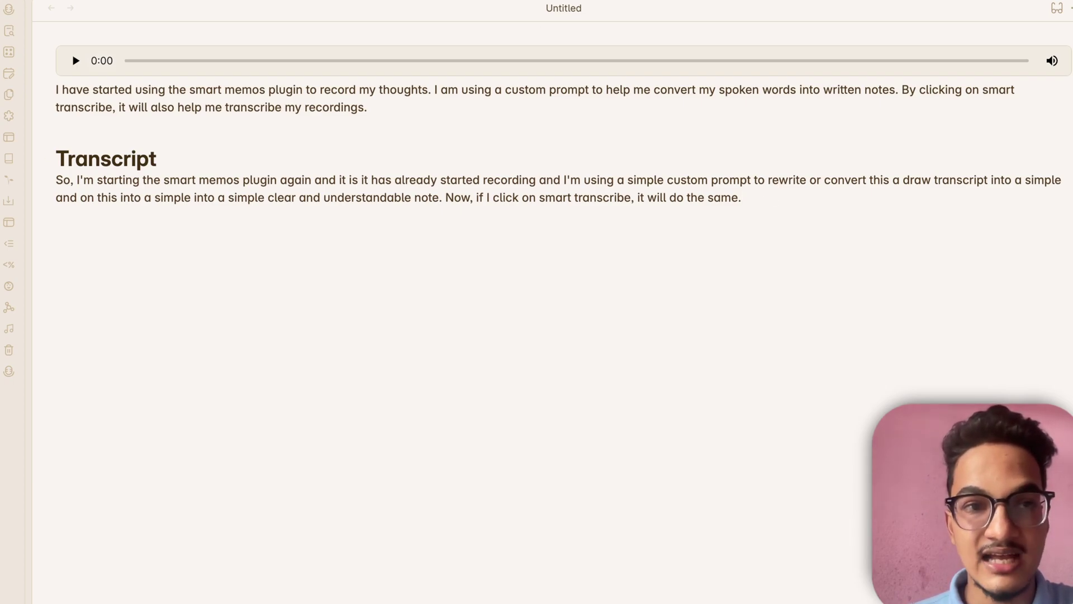
# - Show the vault's file list, and enter "ra" in the Smart Memos Recording File Path setting
pyautogui.click(5, 5)
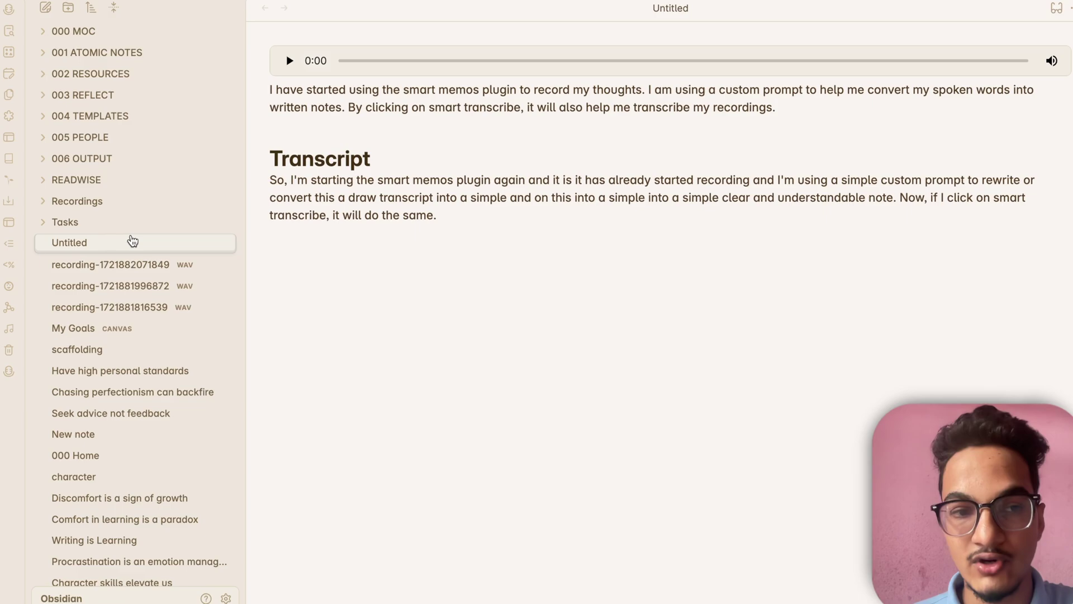
pyautogui.press('super+comma')
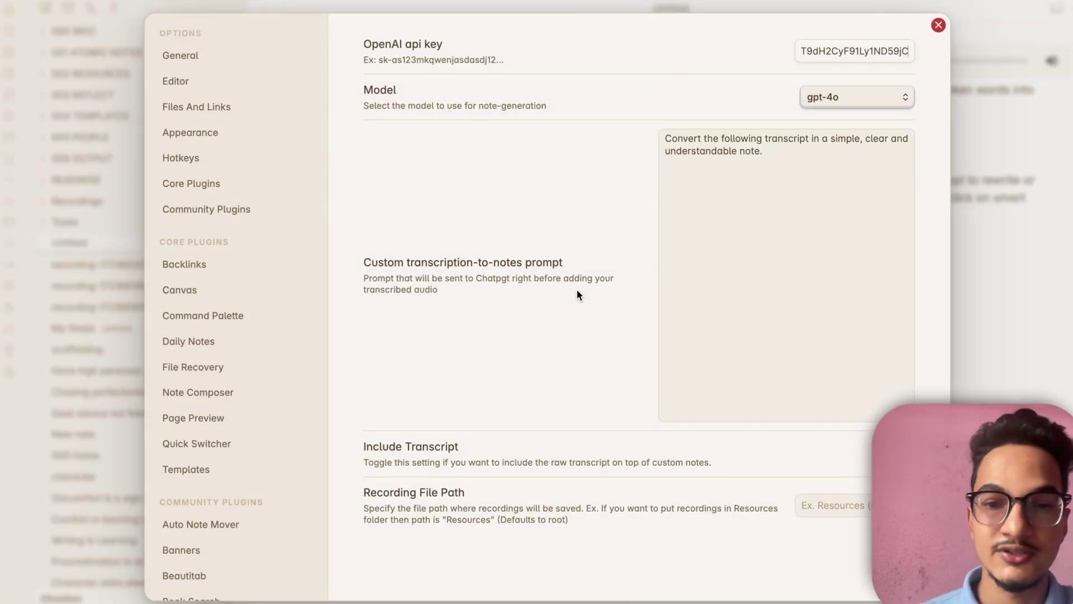
pyautogui.click(870, 510)
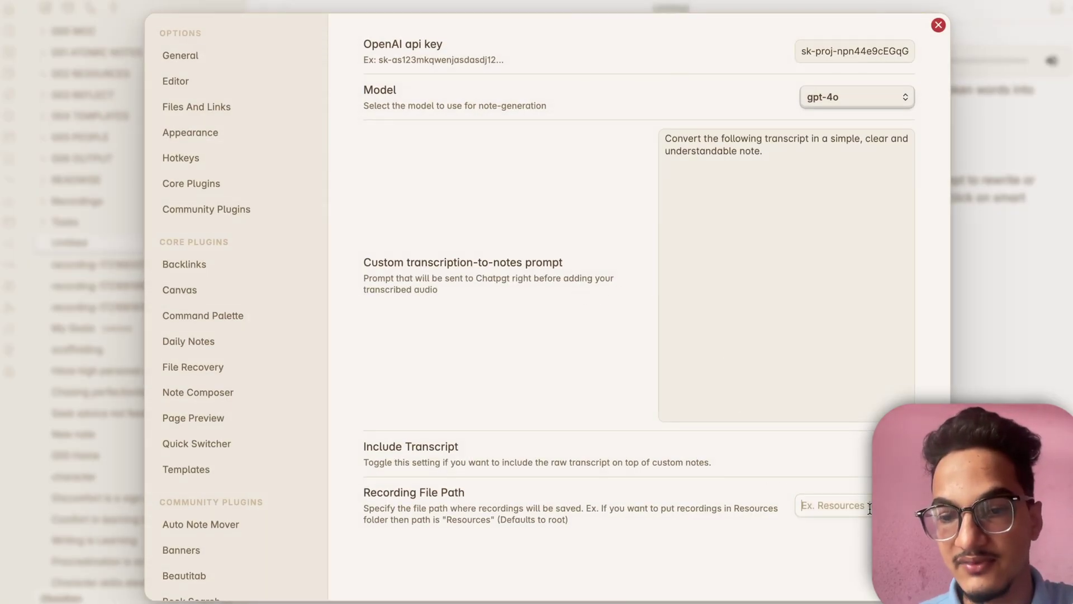
pyautogui.write('ra')
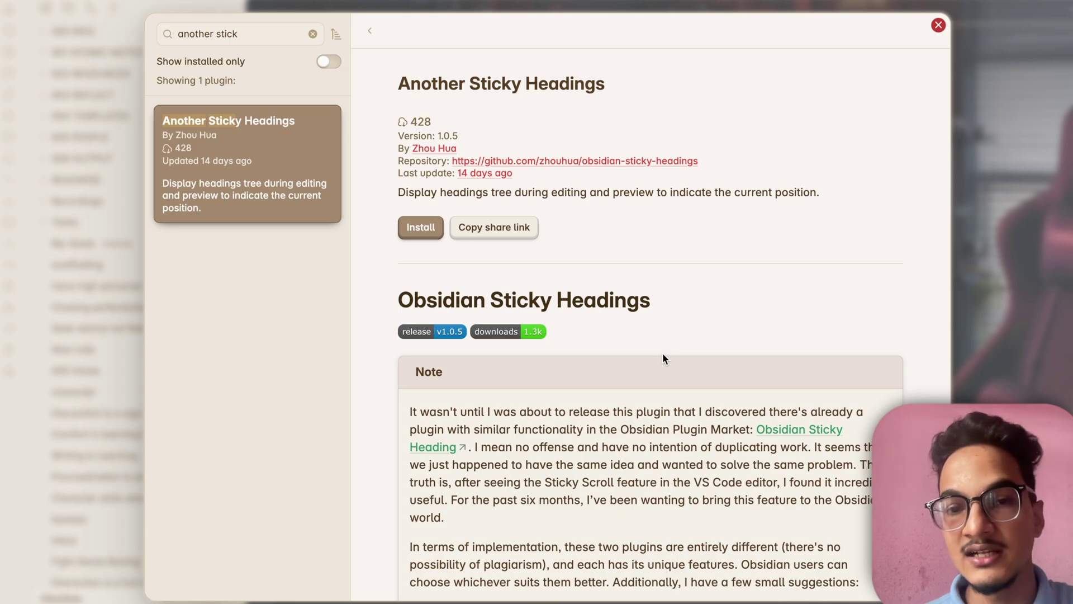
# - Install and enable the Another Sticky Headings plugin, look over its options, and close the settings
pyautogui.click(435, 234)
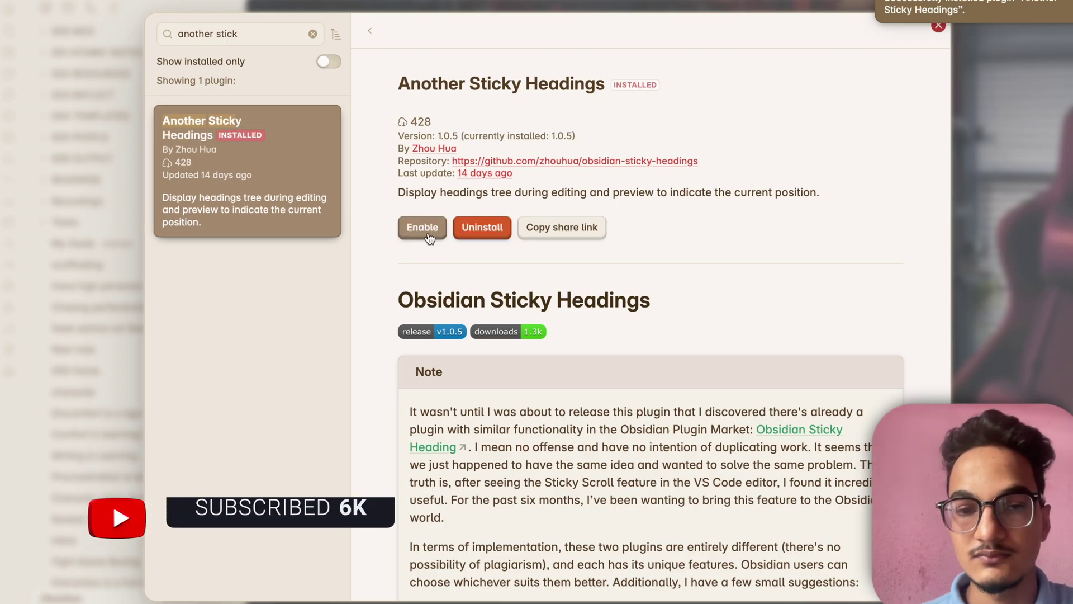
pyautogui.click(423, 229)
pyautogui.click(423, 230)
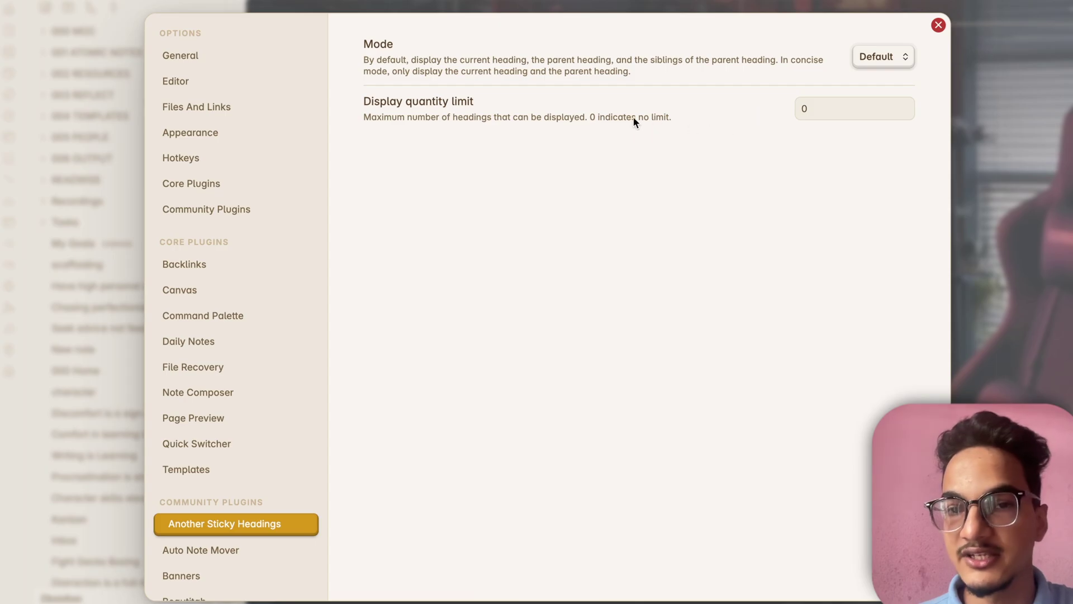
pyautogui.click(939, 25)
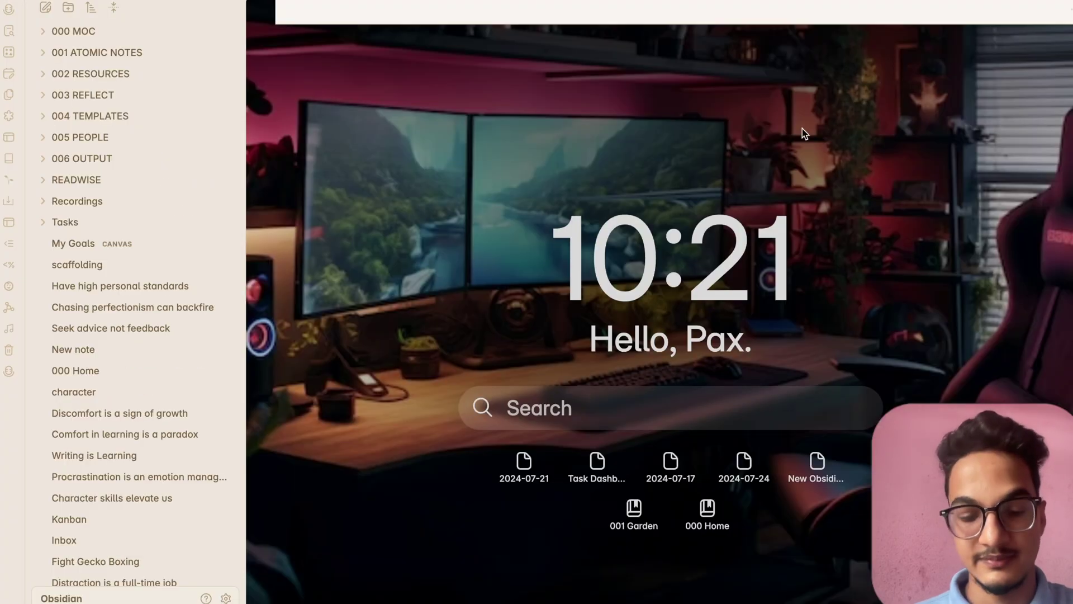
# - Hide the file list and open the Hidden Potential note by searching for "hidd"
pyautogui.press('super+backslash')
pyautogui.press('super+o')
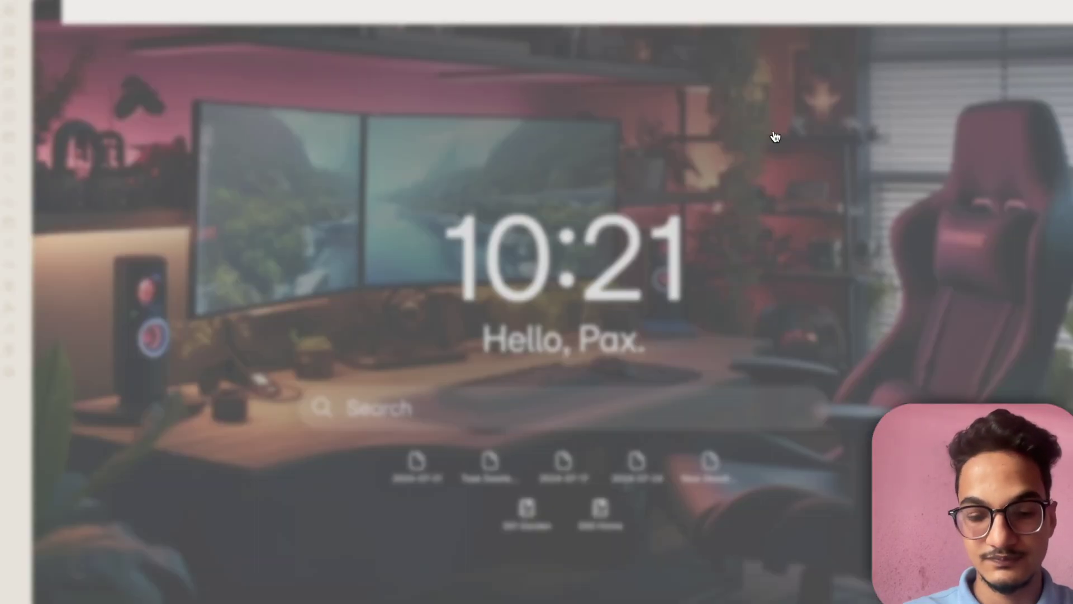
pyautogui.write('hidd')
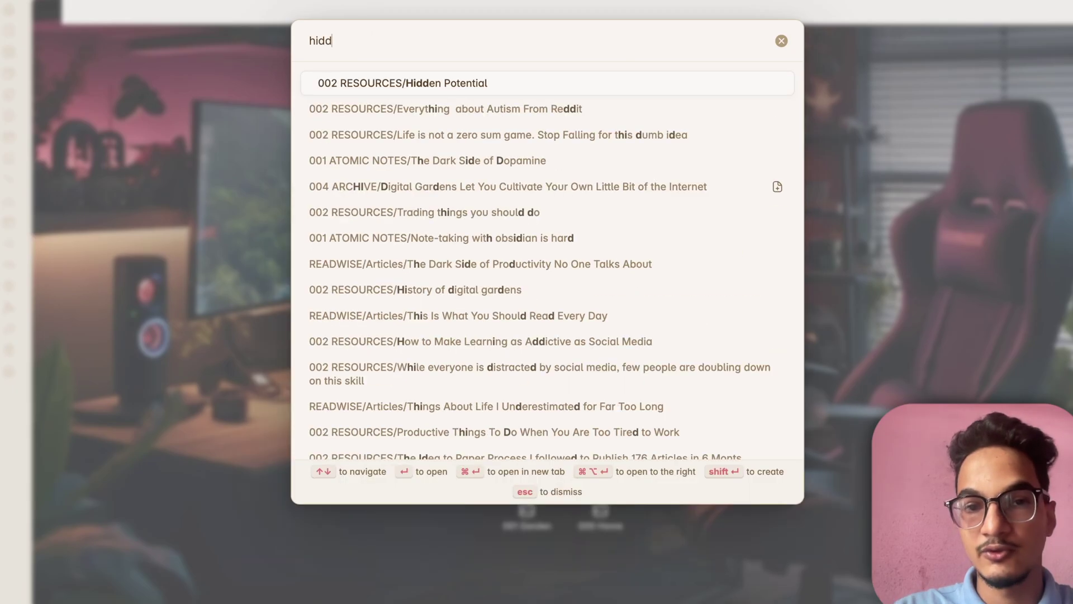
pyautogui.press('Return')
# - Examine how the sticky headings follow the position throughout the Hidden Potential note in both editing and reading view
pyautogui.scroll(-15, 813, 270)
pyautogui.scroll(15, 813, 270)
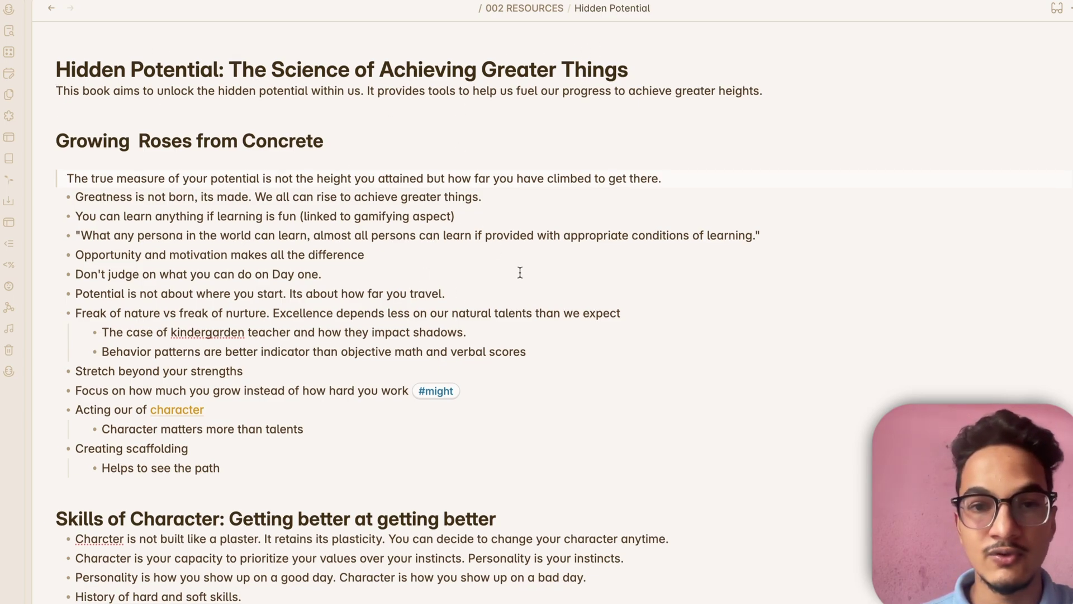
pyautogui.scroll(-5, 519, 271)
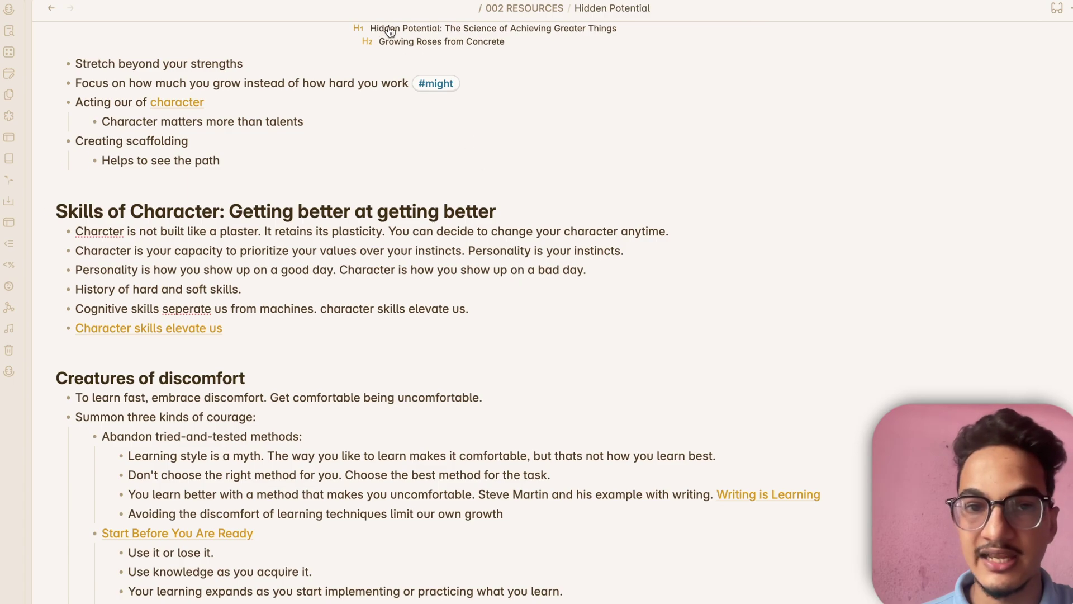
pyautogui.scroll(-1, 488, 177)
pyautogui.scroll(-10, 488, 177)
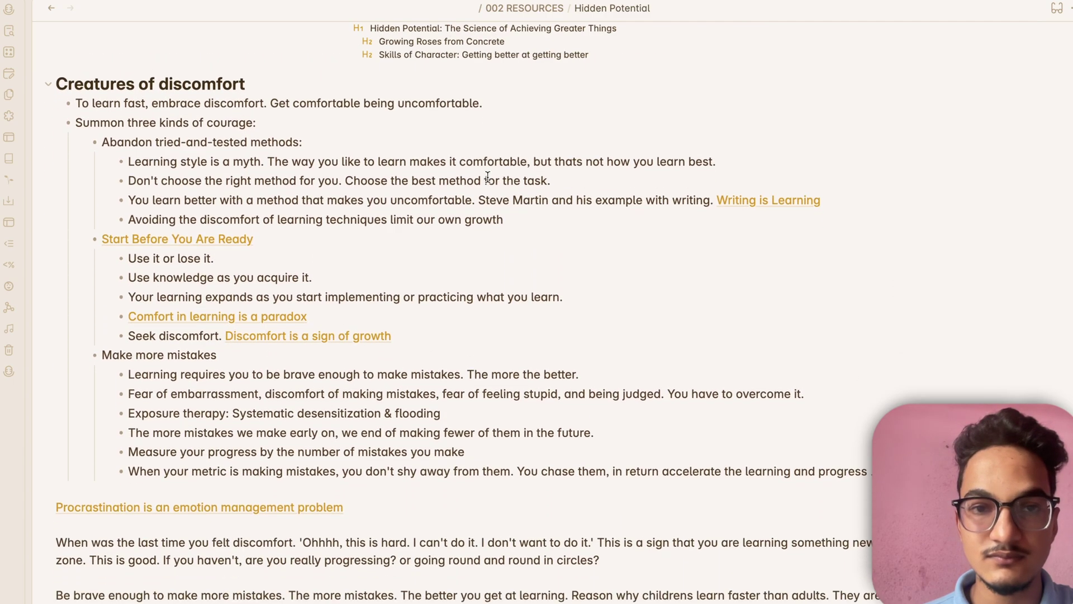
pyautogui.scroll(-12, 488, 177)
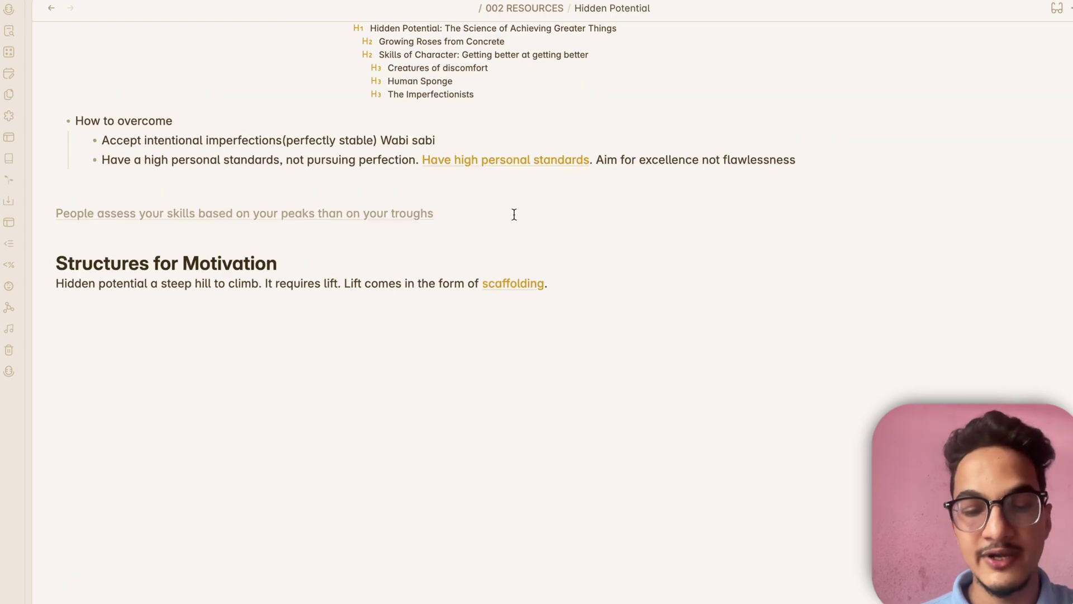
pyautogui.hotkey('ctrl', 'e')
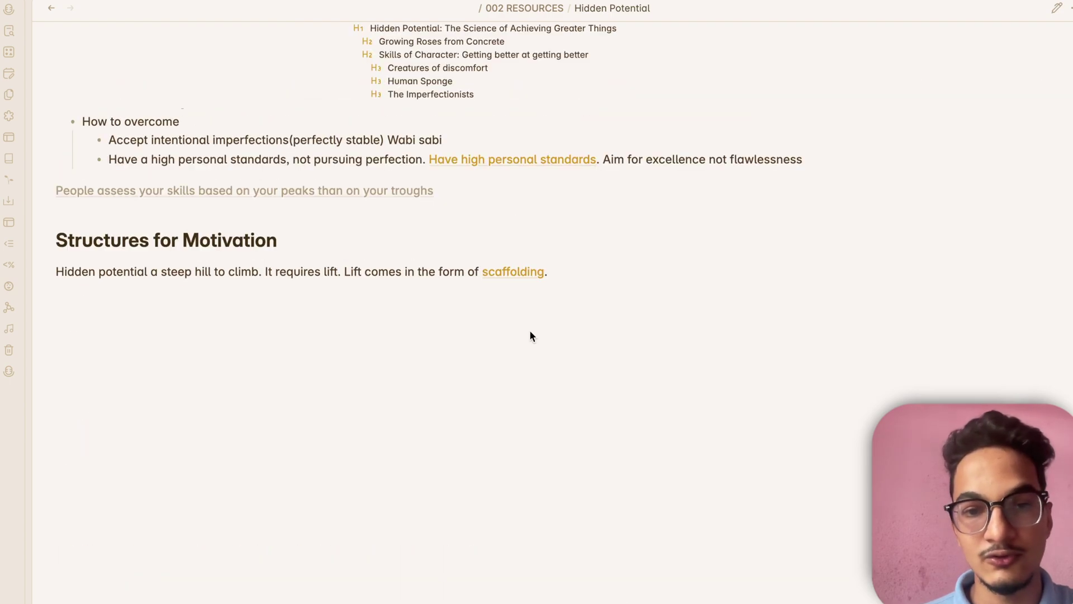
pyautogui.scroll(8, 531, 335)
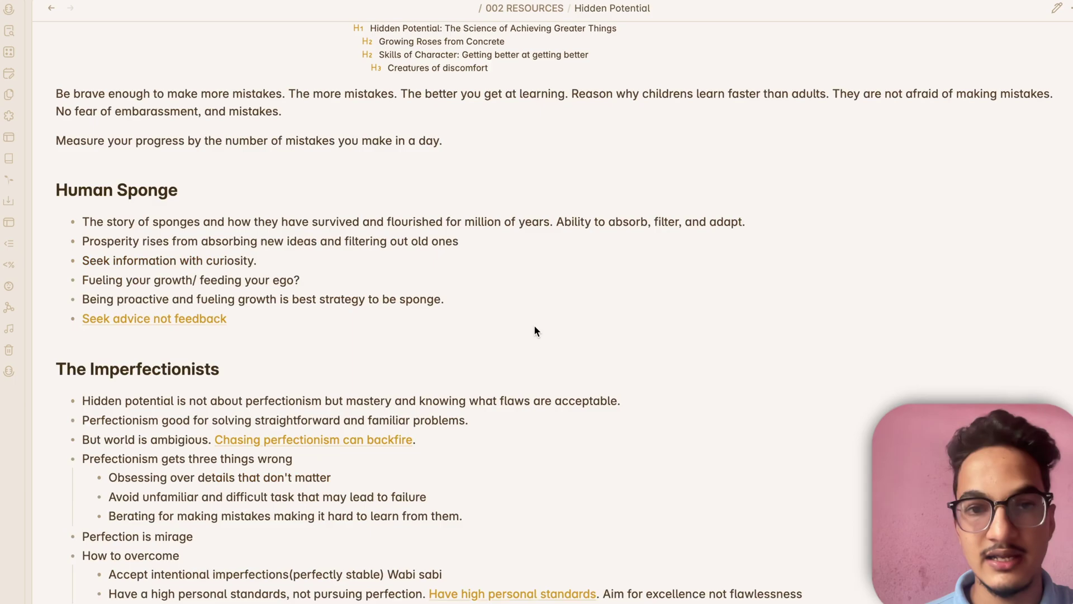
pyautogui.scroll(20, 536, 330)
pyautogui.scroll(-20, 536, 331)
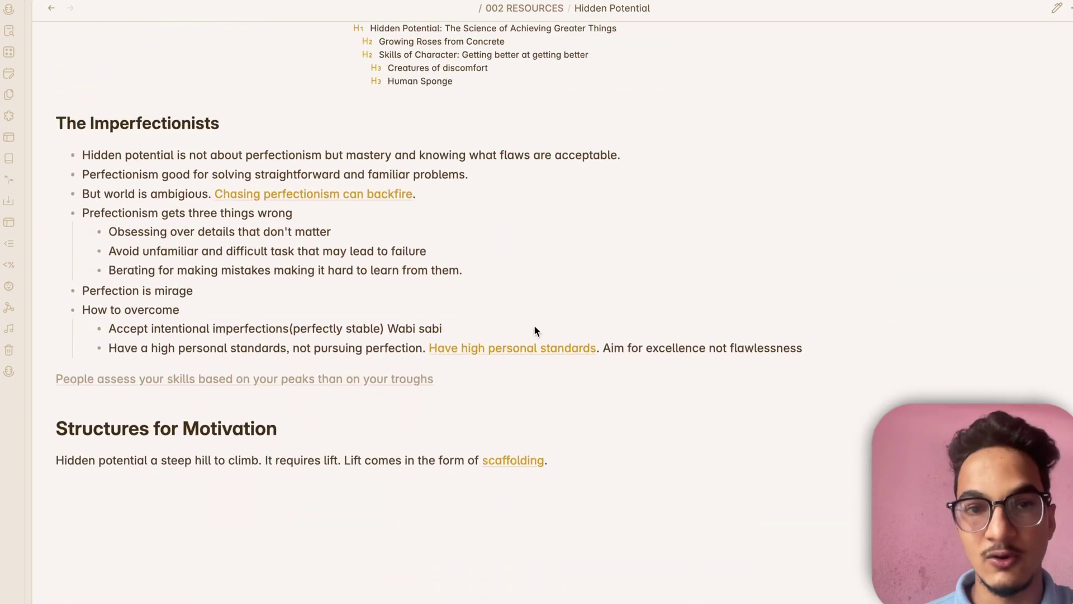
pyautogui.hotkey('ctrl', 'e')
pyautogui.scroll(8, 535, 330)
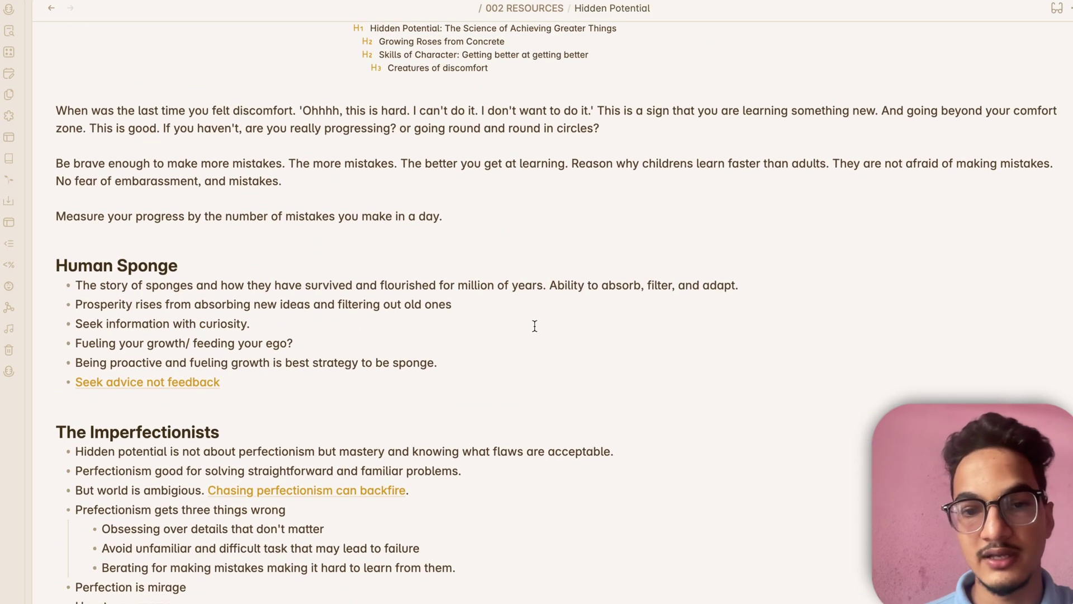
# - Follow the sticky headings between the start and end of the Hidden Potential note, including The Imperfectionists section
pyautogui.scroll(-9, 527, 366)
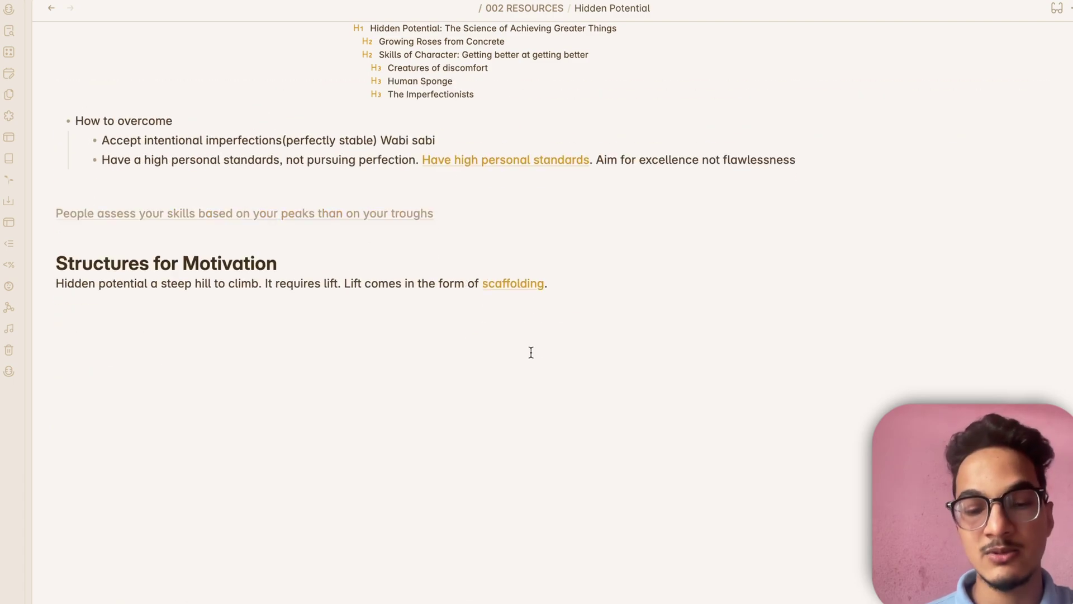
pyautogui.click(457, 100)
pyautogui.scroll(15, 547, 123)
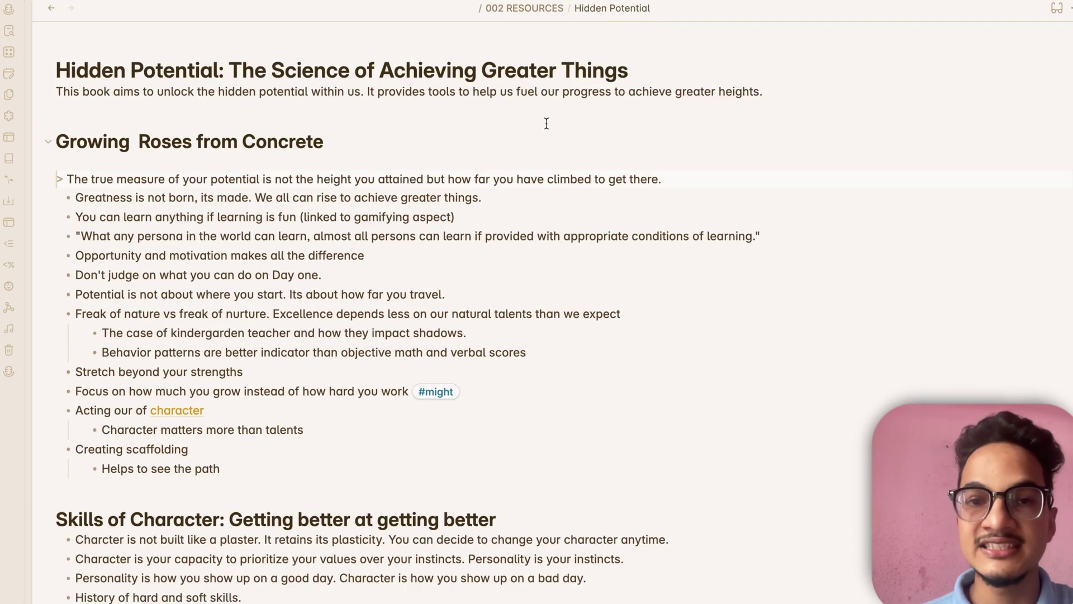
pyautogui.scroll(-15, 546, 123)
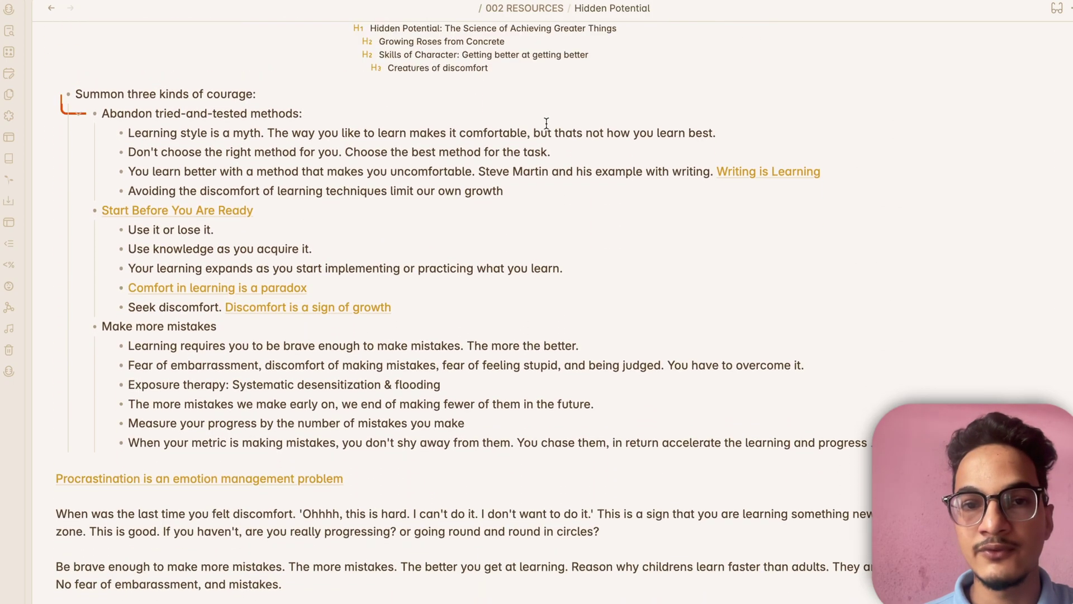
pyautogui.scroll(-10, 547, 123)
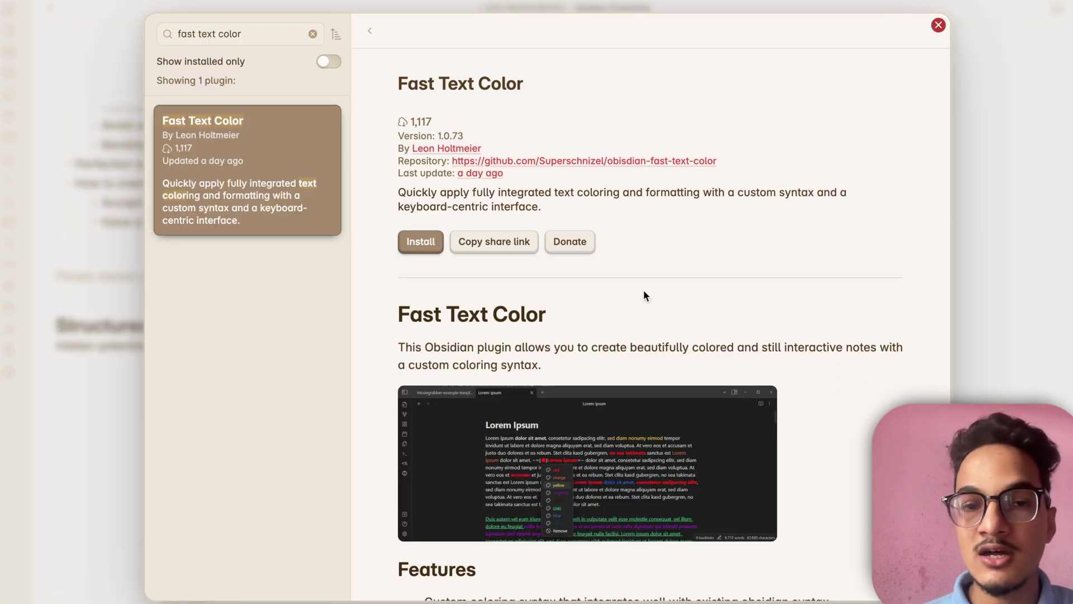
# - Read through the Fast Text Color plugin's description, feature list and preview images
pyautogui.scroll(-1, 660, 209)
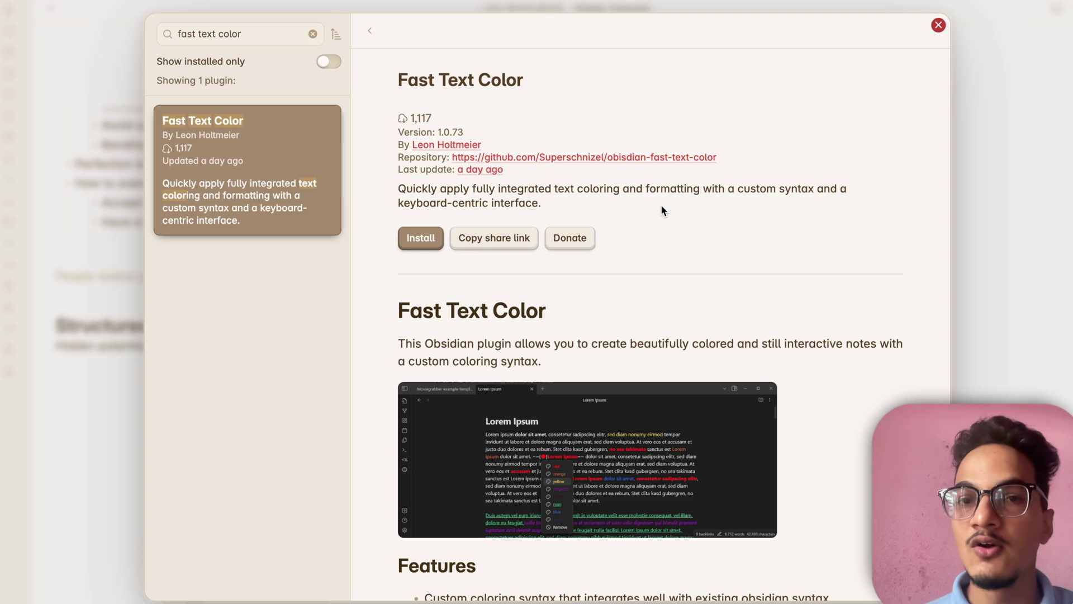
pyautogui.scroll(-2, 683, 267)
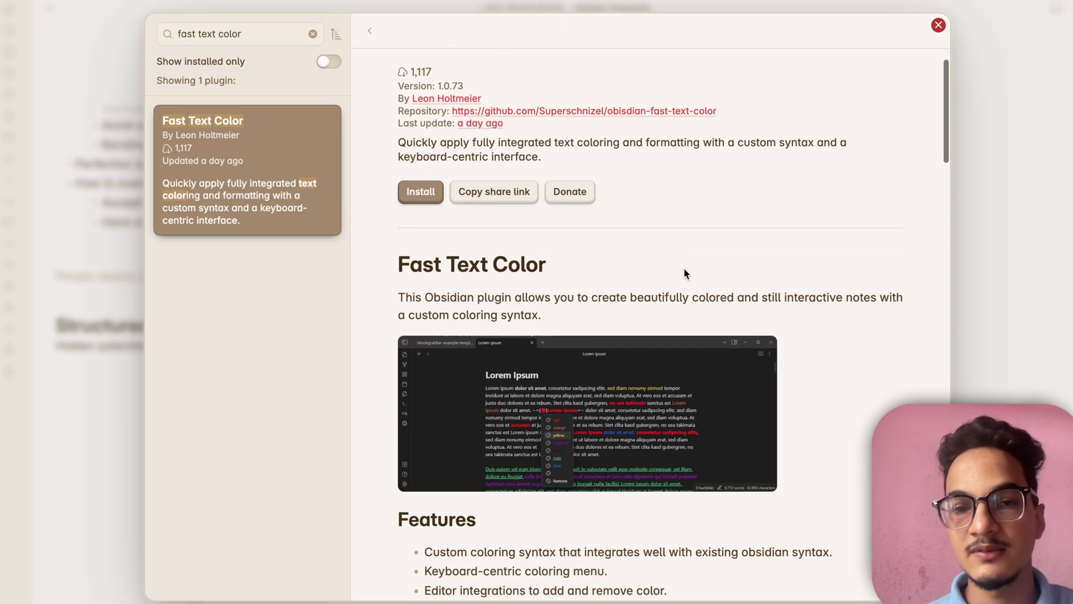
pyautogui.scroll(2, 704, 236)
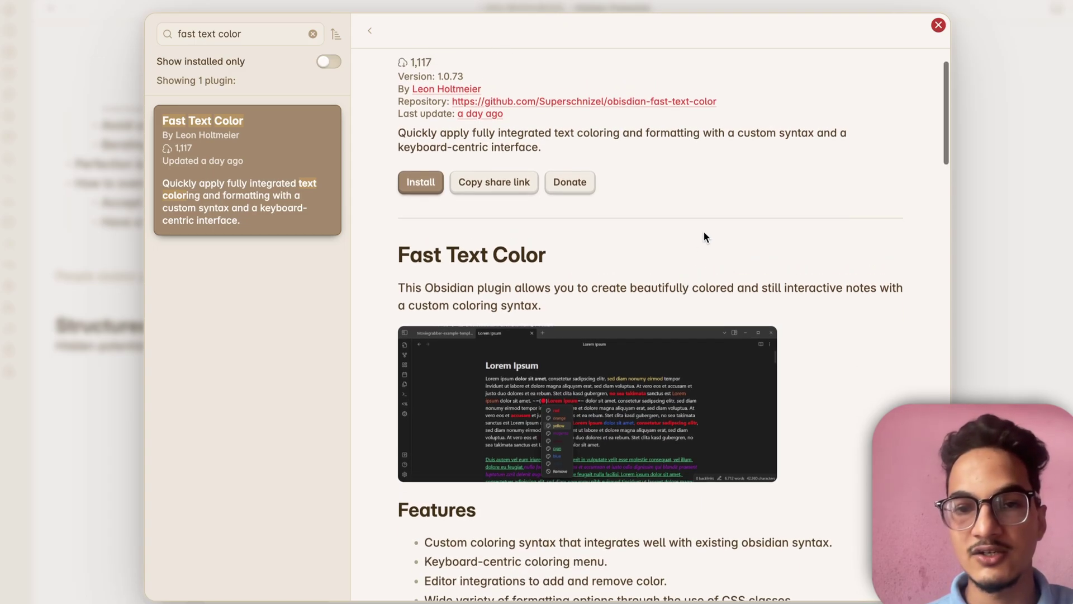
pyautogui.scroll(-5, 704, 237)
pyautogui.scroll(-2, 479, 385)
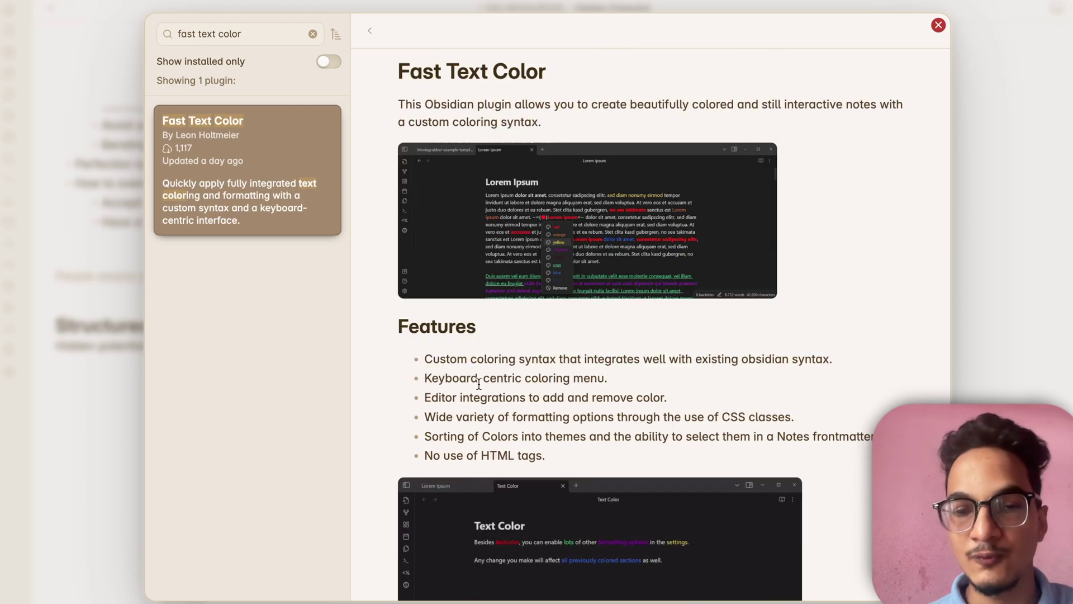
pyautogui.scroll(-1, 479, 382)
pyautogui.scroll(-10, 479, 380)
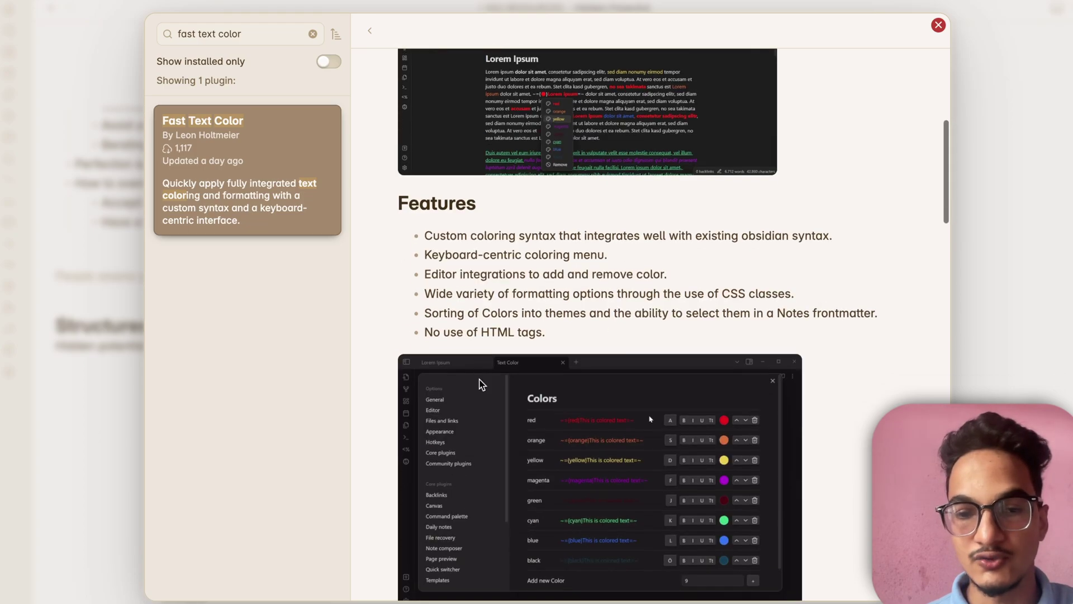
pyautogui.scroll(15, 479, 385)
# - Install and enable the Fast Text Color plugin, and open its options to view the color list
pyautogui.click(425, 242)
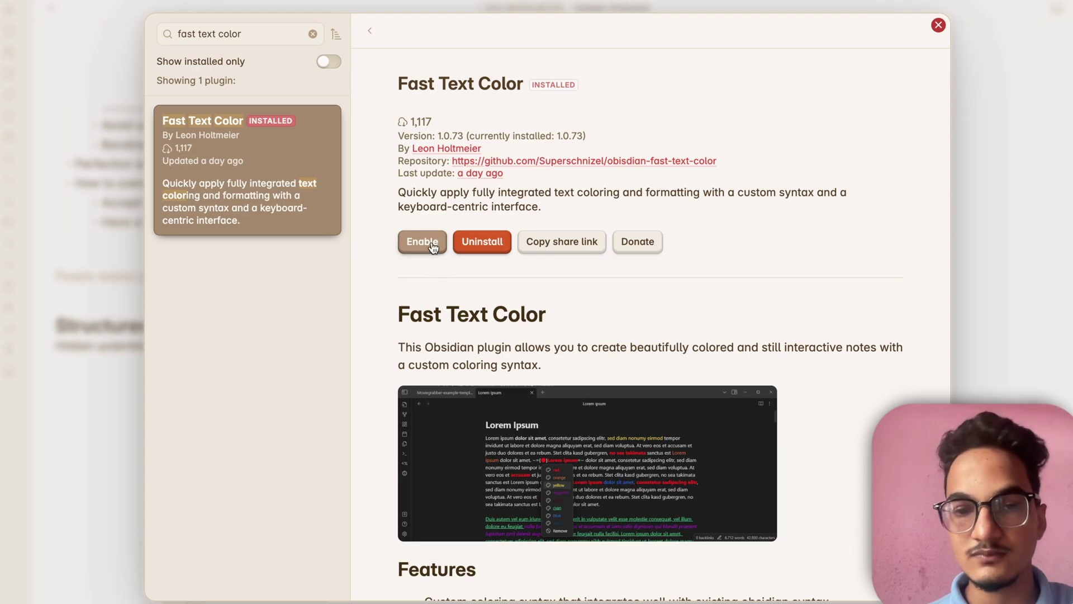
pyautogui.click(432, 248)
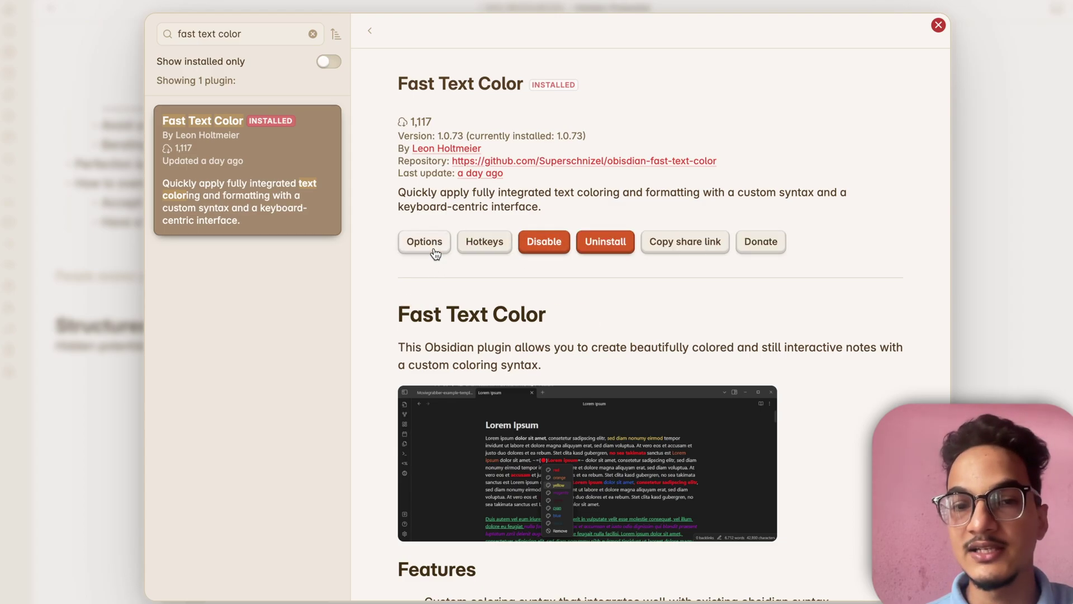
pyautogui.click(434, 248)
pyautogui.scroll(-2, 695, 324)
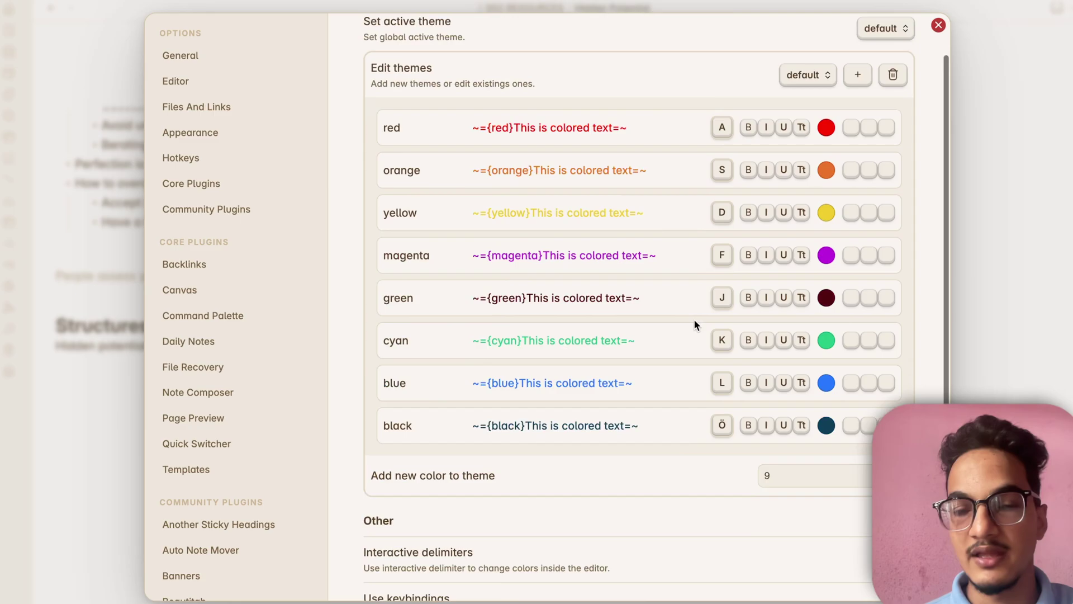
pyautogui.scroll(2, 694, 324)
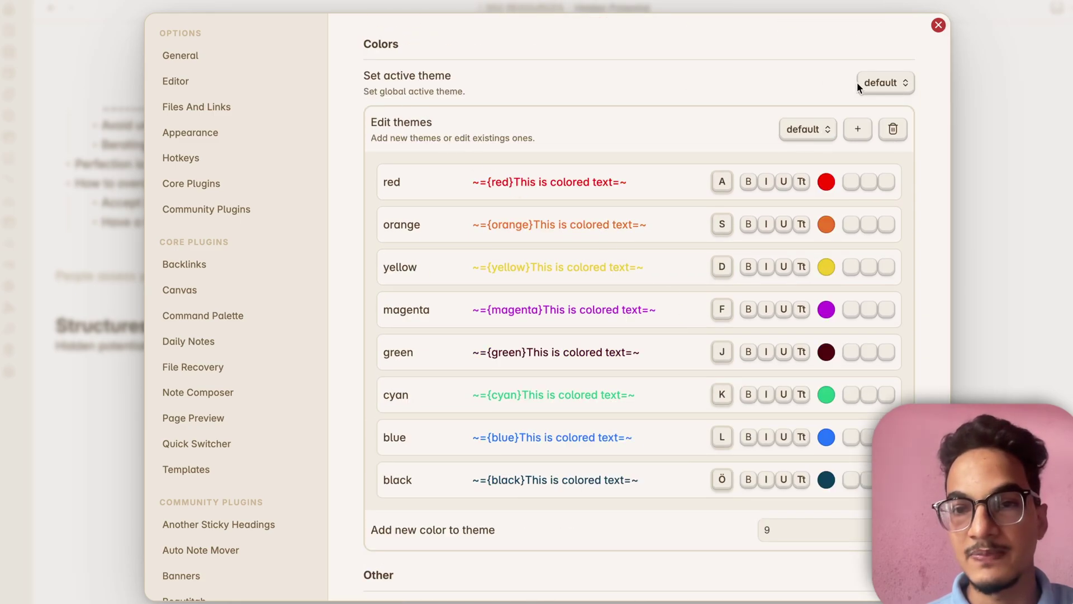
# - Examine the active theme choices, the new theme dialog, the theme's colors and the cyan color picker
pyautogui.click(910, 84)
pyautogui.click(907, 85)
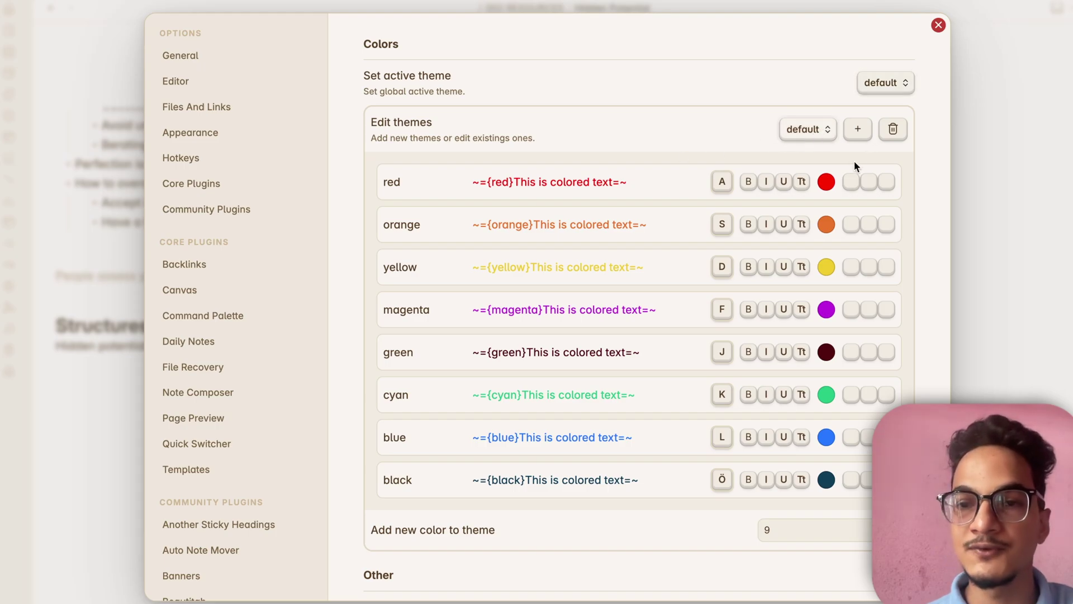
pyautogui.click(858, 128)
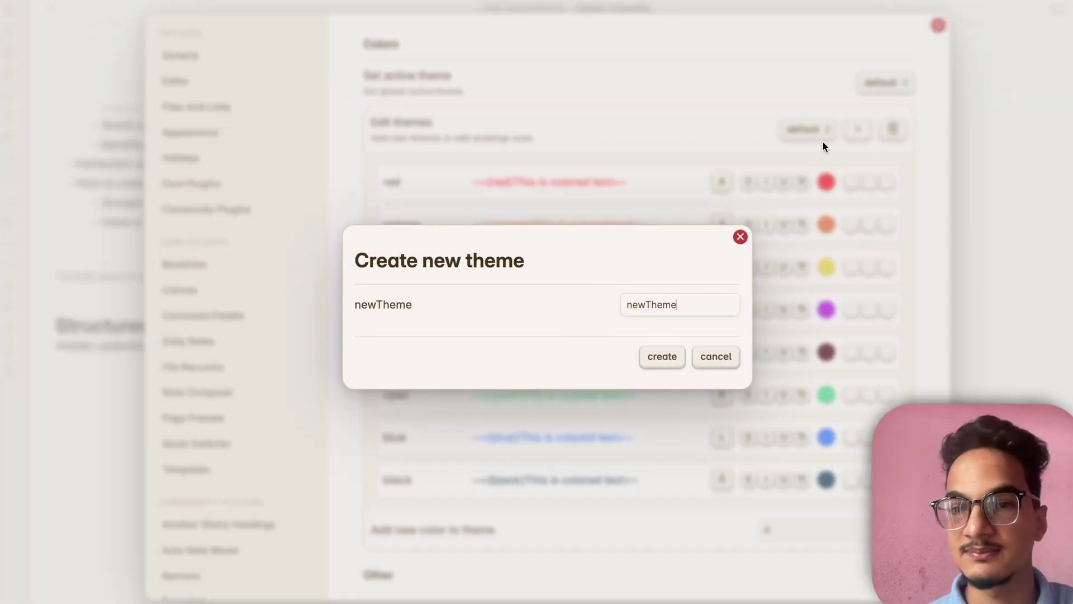
pyautogui.click(741, 237)
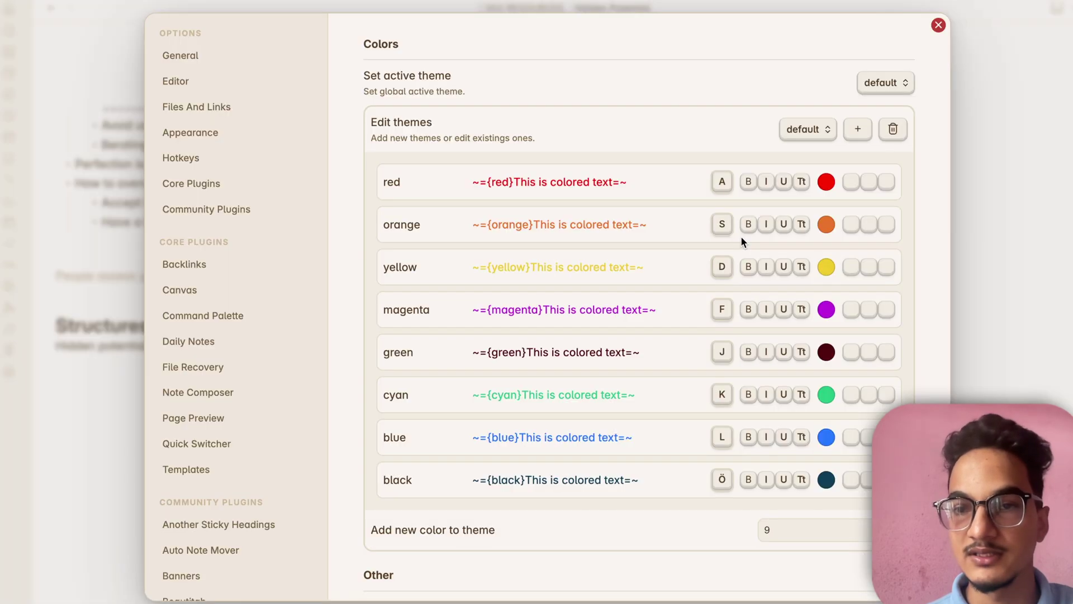
pyautogui.scroll(-2, 471, 417)
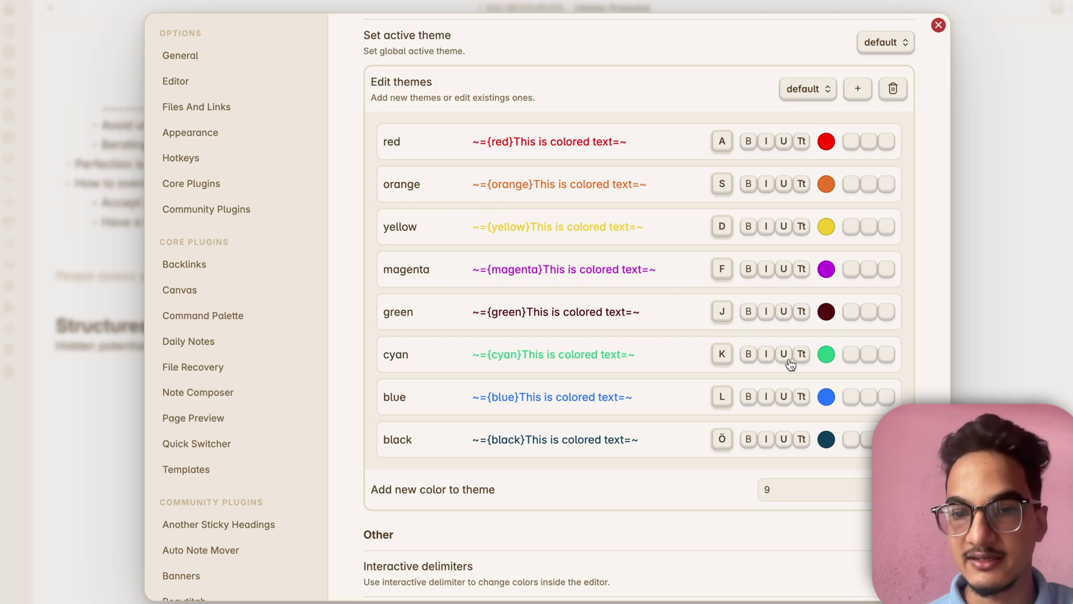
pyautogui.scroll(-4, 525, 448)
pyautogui.scroll(2, 597, 400)
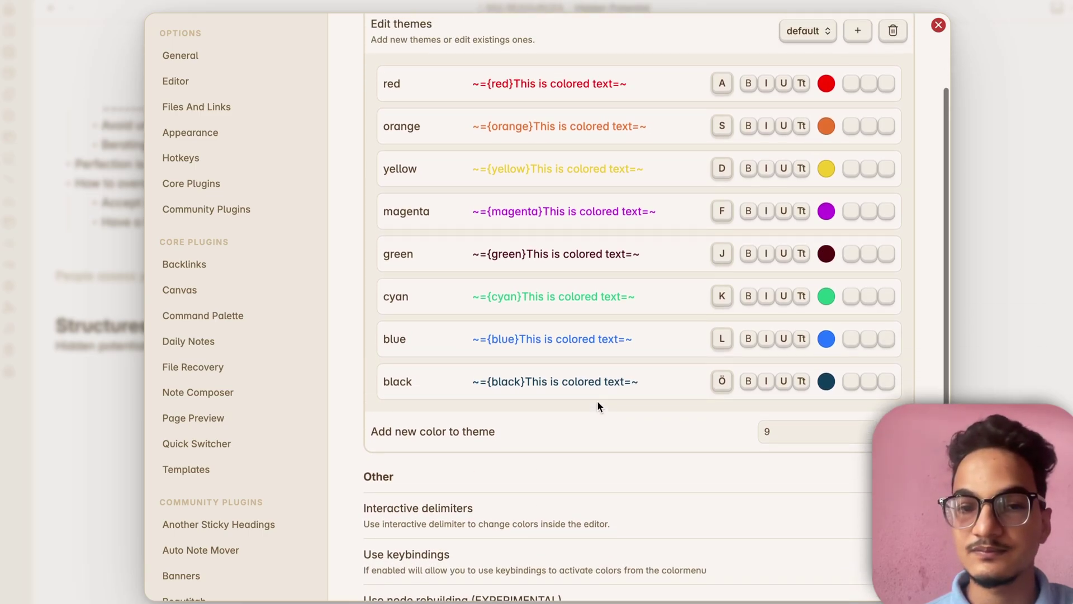
pyautogui.click(827, 299)
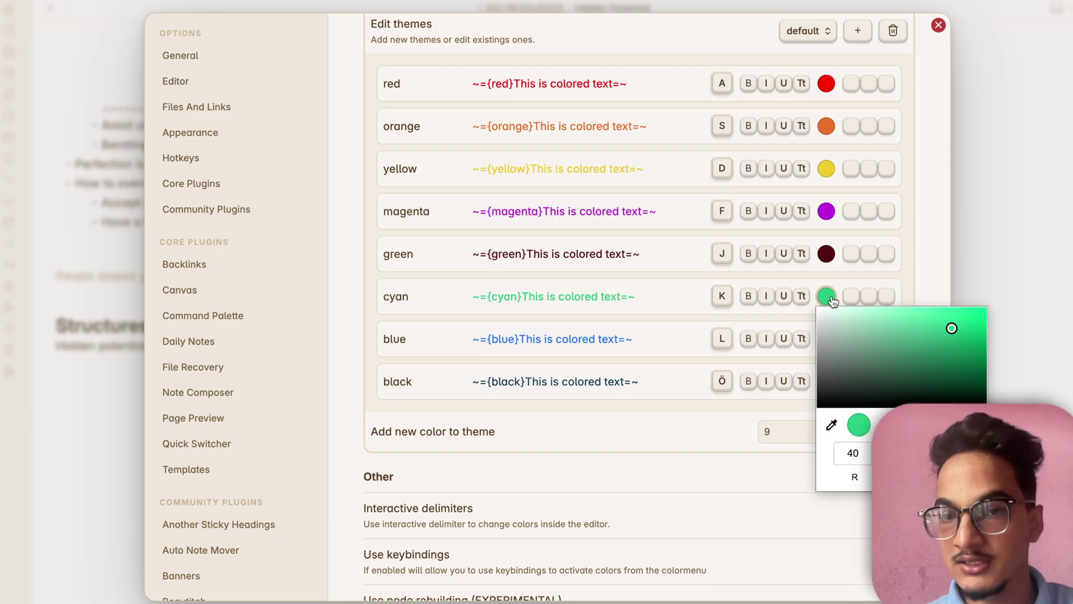
pyautogui.click(833, 301)
pyautogui.scroll(4, 762, 179)
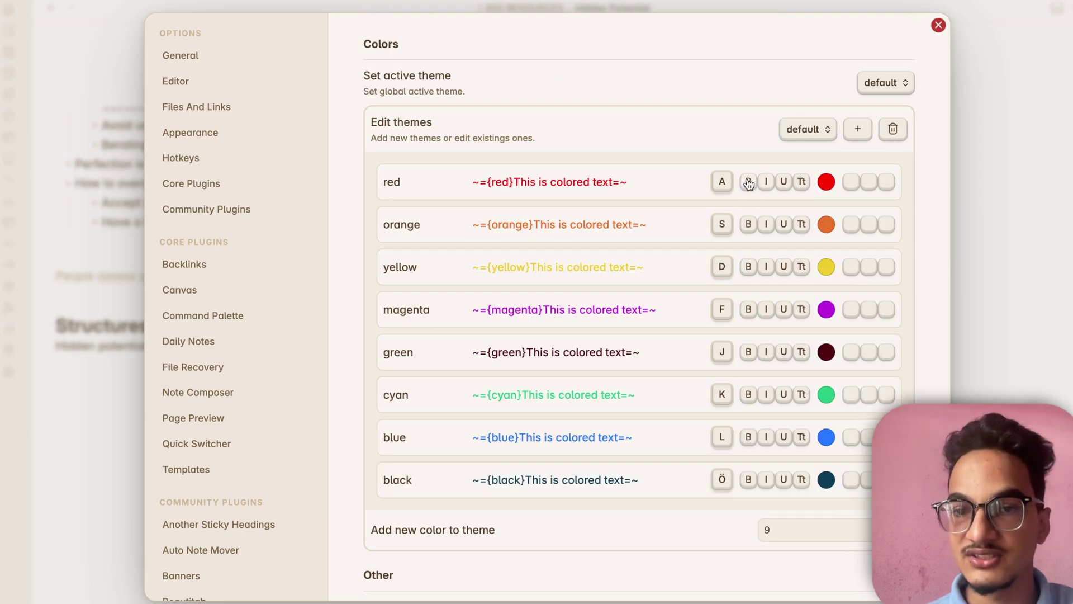
# - Try the underline, strikethrough and capitalization styles on the red color
pyautogui.click(784, 184)
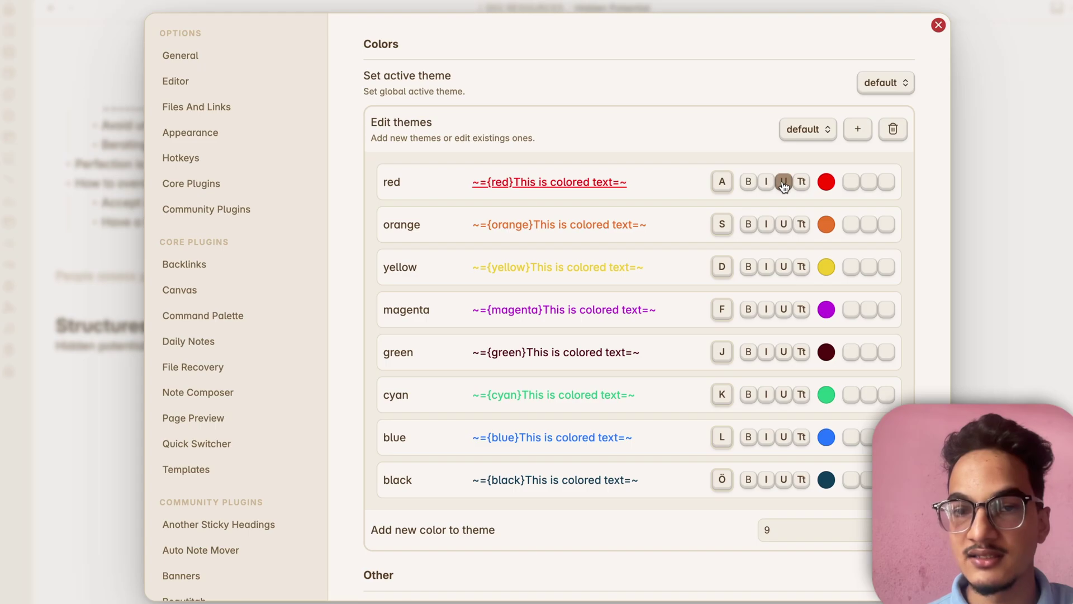
pyautogui.click(784, 185)
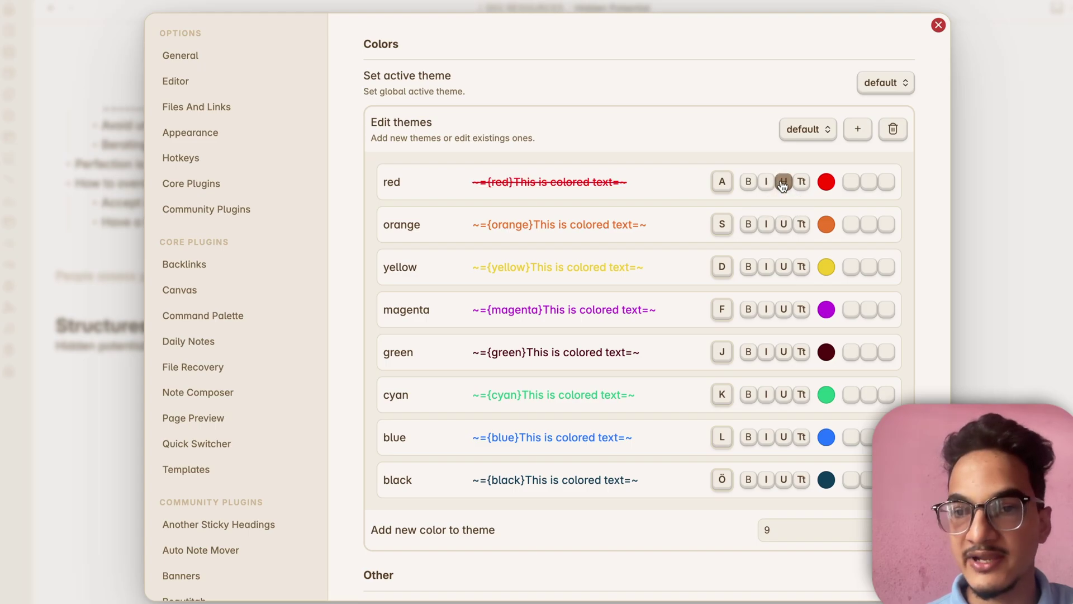
pyautogui.click(783, 184)
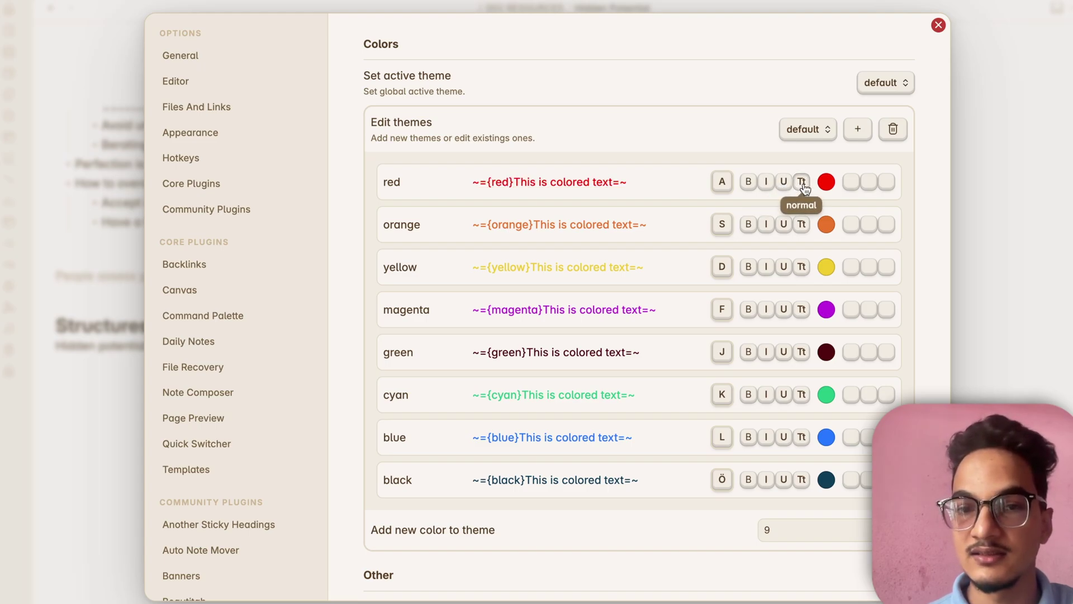
pyautogui.click(803, 185)
pyautogui.click(803, 183)
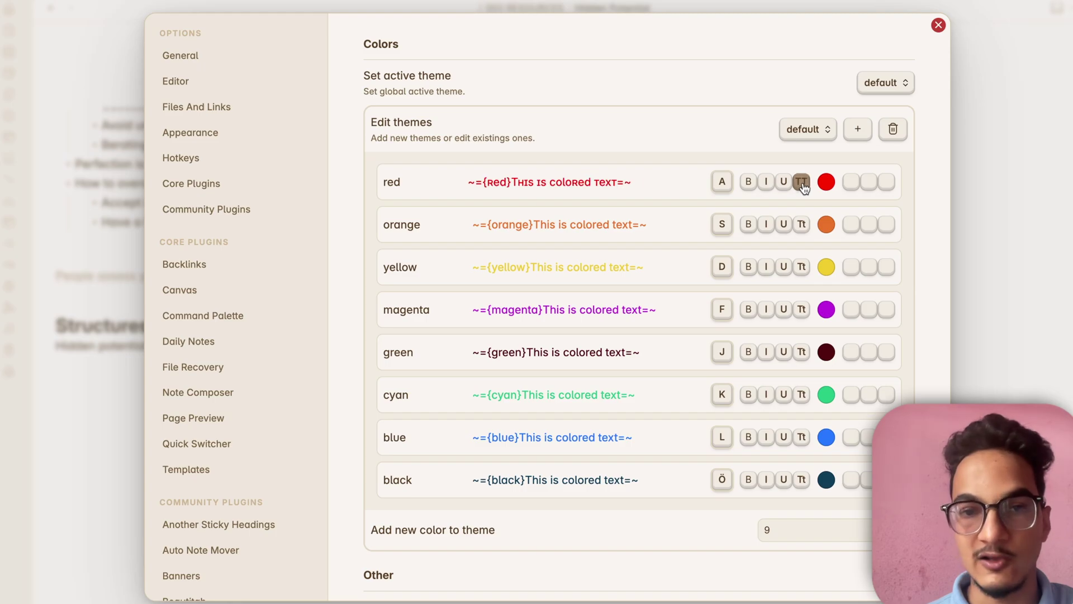
pyautogui.click(804, 183)
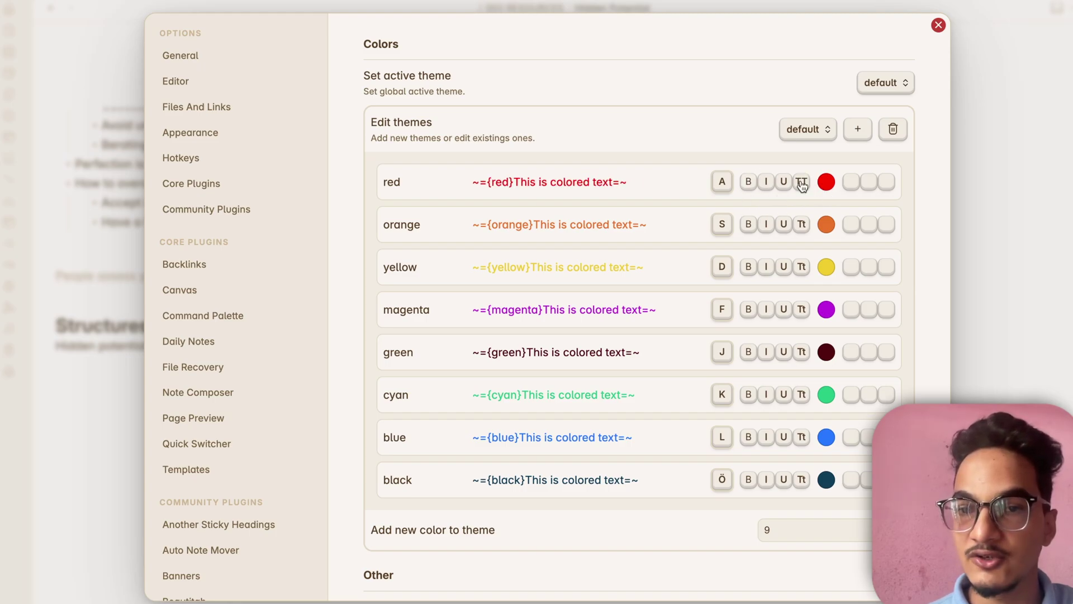
# - Format red as bold, orange as italic, yellow as underlined, magenta as all caps and green as small caps in the default theme
pyautogui.click(749, 182)
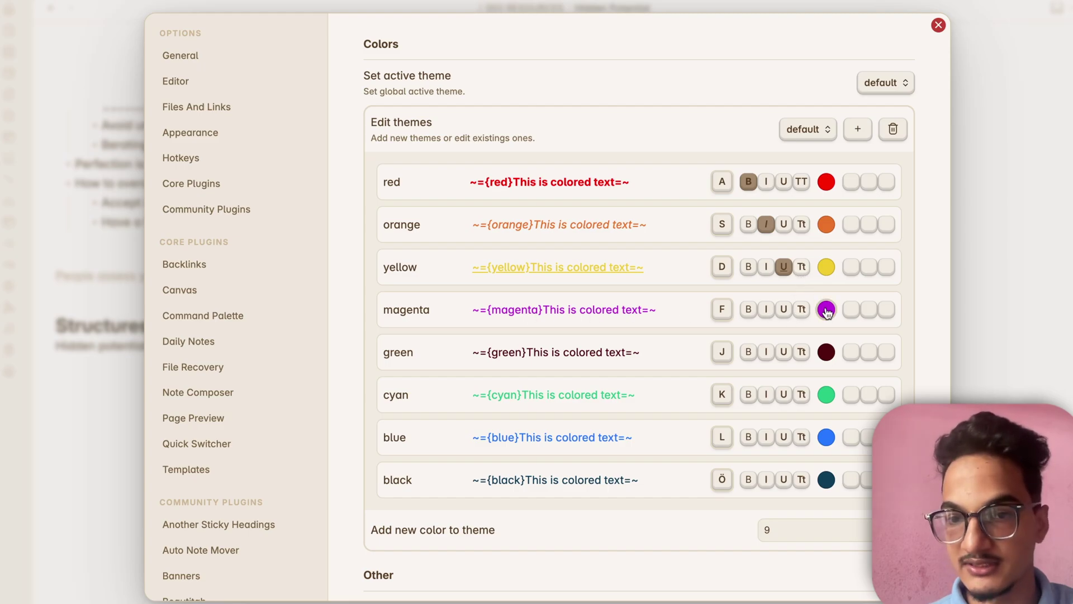
pyautogui.click(801, 309)
pyautogui.click(802, 351)
pyautogui.scroll(-1, 722, 116)
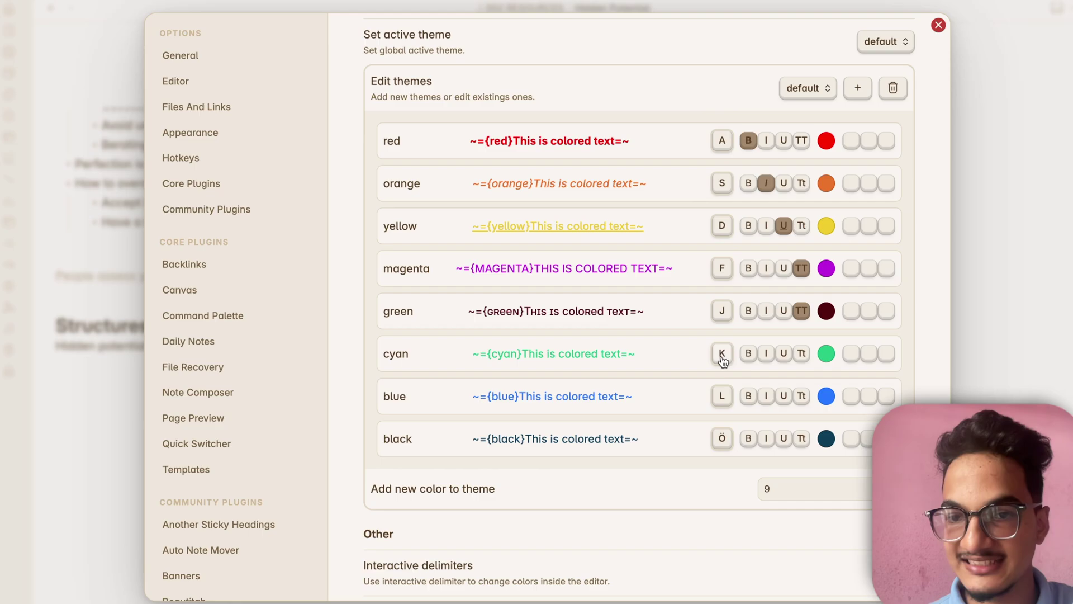
pyautogui.scroll(1, 720, 153)
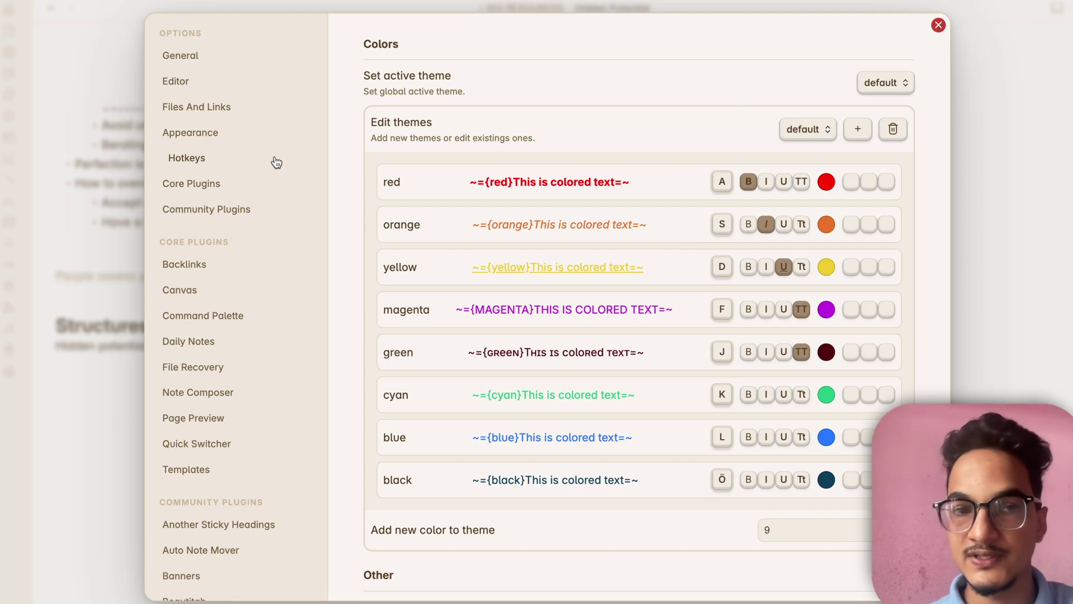
# - Look up the Fast Text Color hotkeys by searching for "fast", and close the settings
pyautogui.click(276, 162)
pyautogui.write('fast')
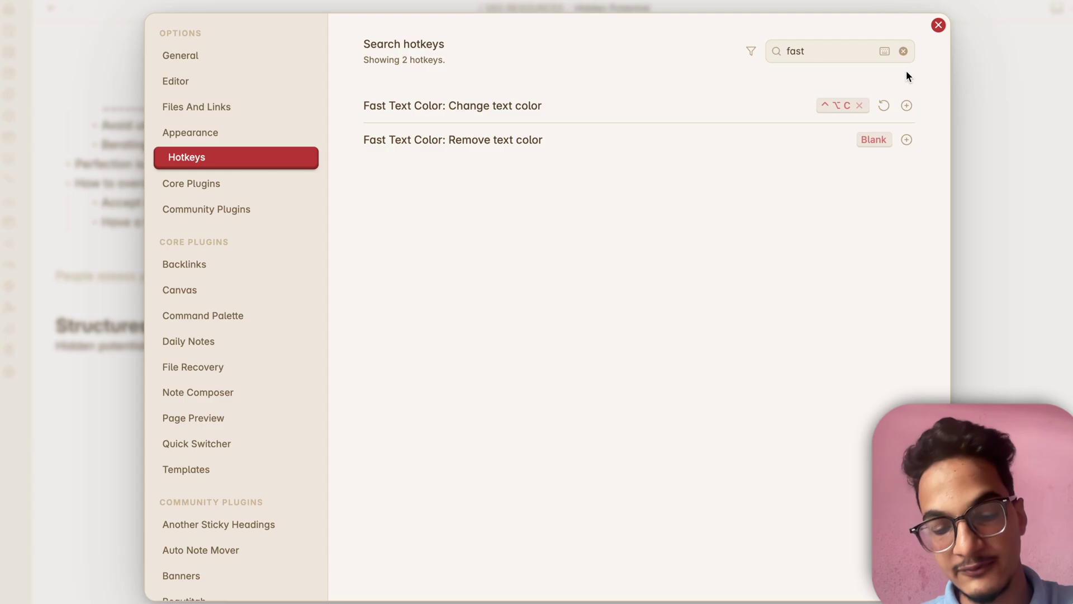
pyautogui.click(939, 25)
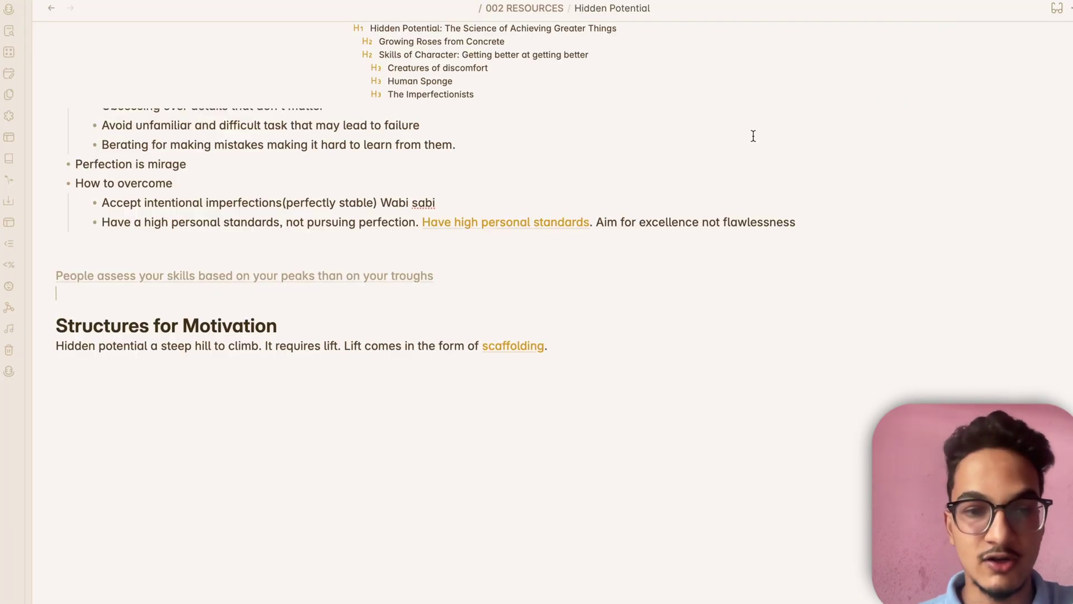
# - Apply the magenta text color to "Aim for excellence not flawlessness" in the How to overcome list
pyautogui.scroll(1, 468, 373)
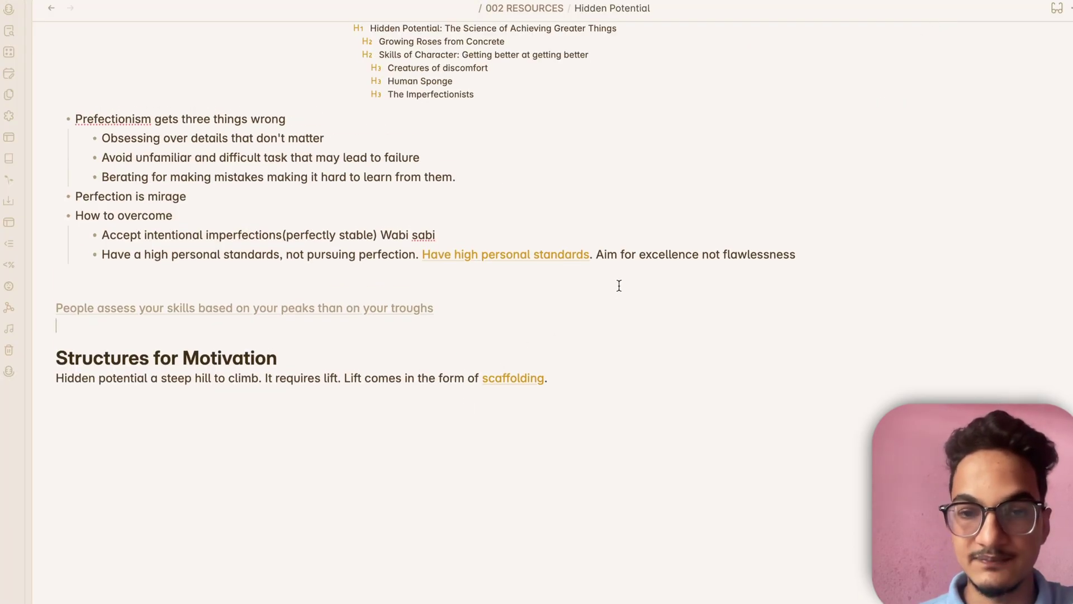
pyautogui.moveTo(597, 255); pyautogui.dragTo(799, 254)
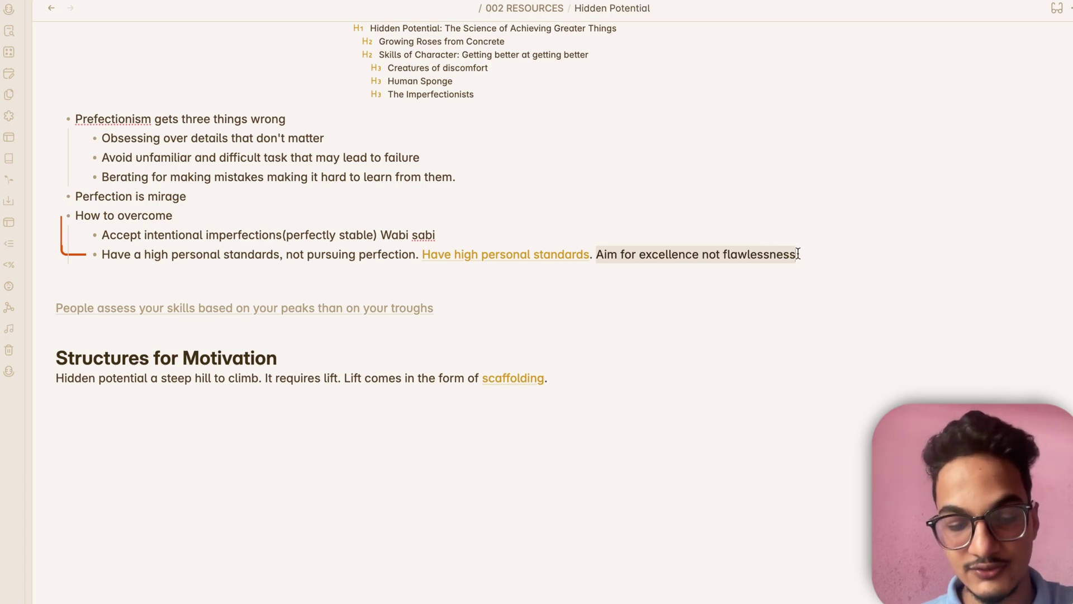
pyautogui.press('super+shift+h')
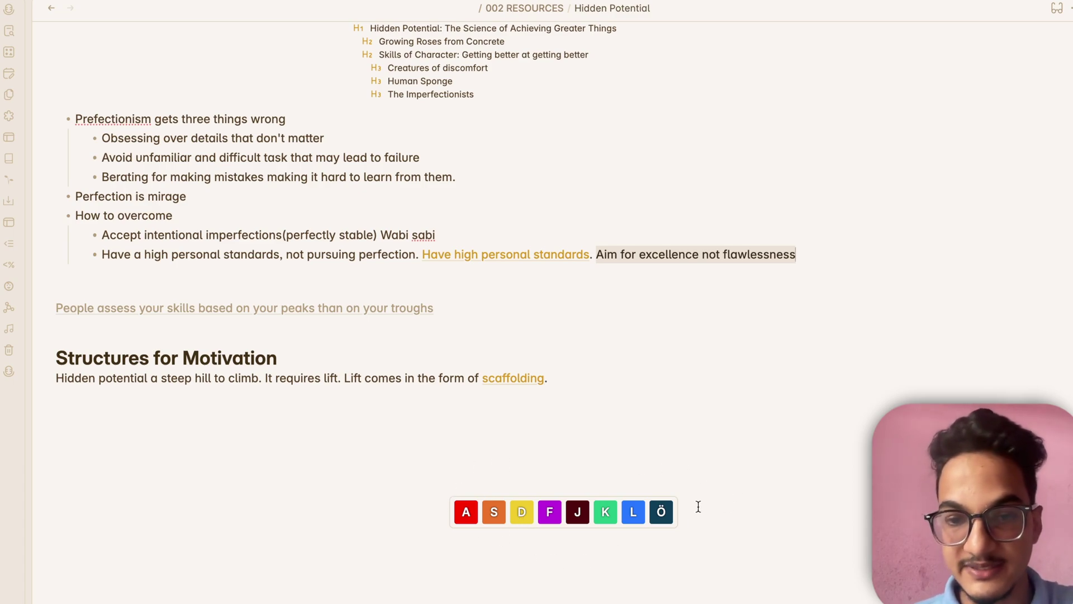
pyautogui.press('f')
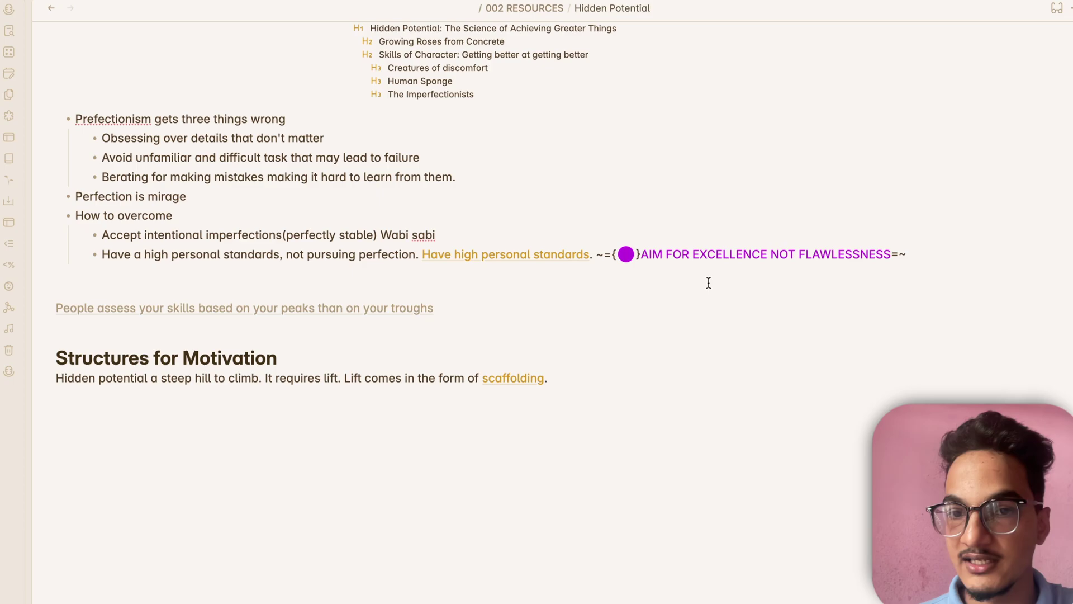
pyautogui.scroll(-2, 646, 267)
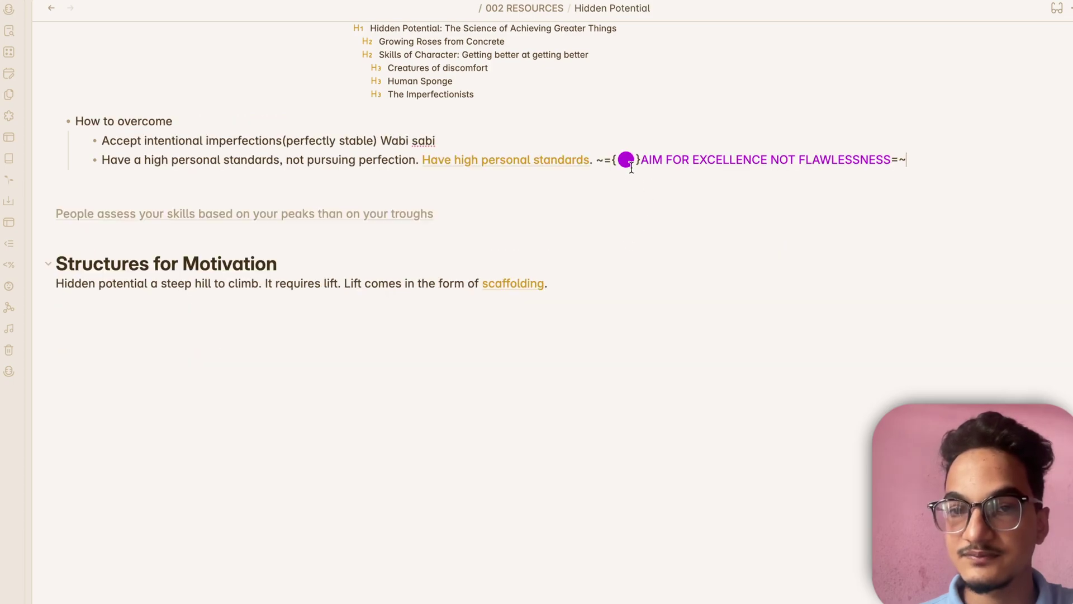
# - Apply the orange text color to "Have a high personal standards" in the How to overcome list, and preview the note in reading view
pyautogui.moveTo(102, 160); pyautogui.dragTo(278, 163)
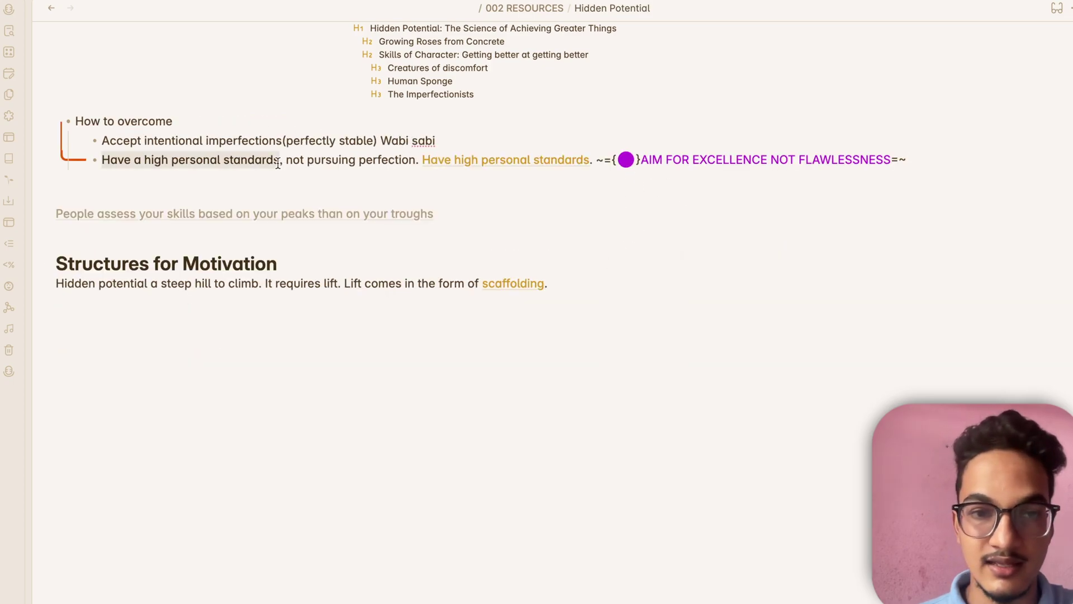
pyautogui.hotkey('ctrl', 'shift', 'h')
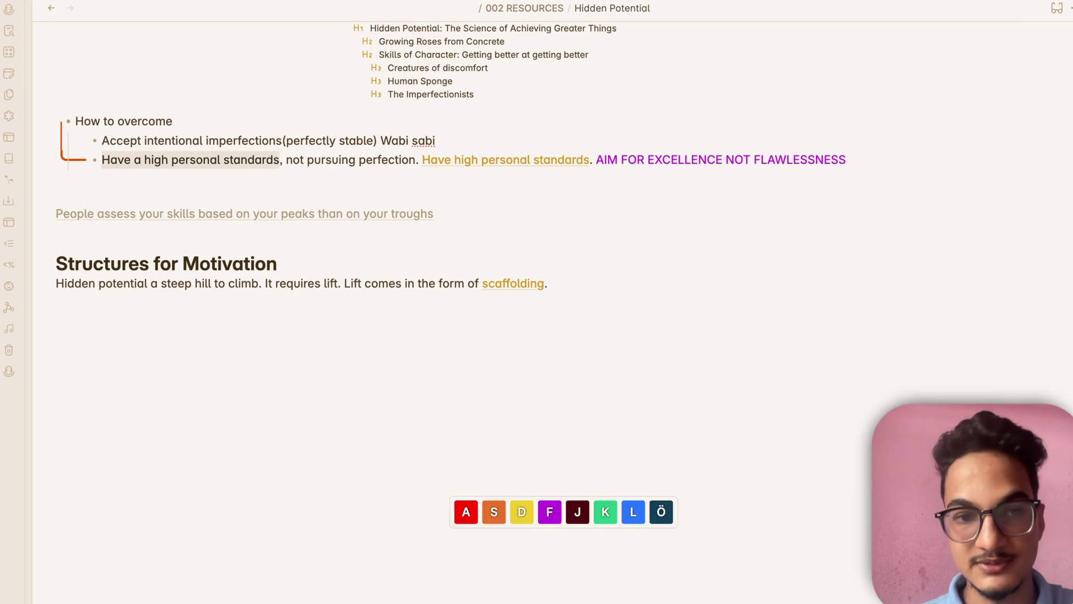
pyautogui.press('s')
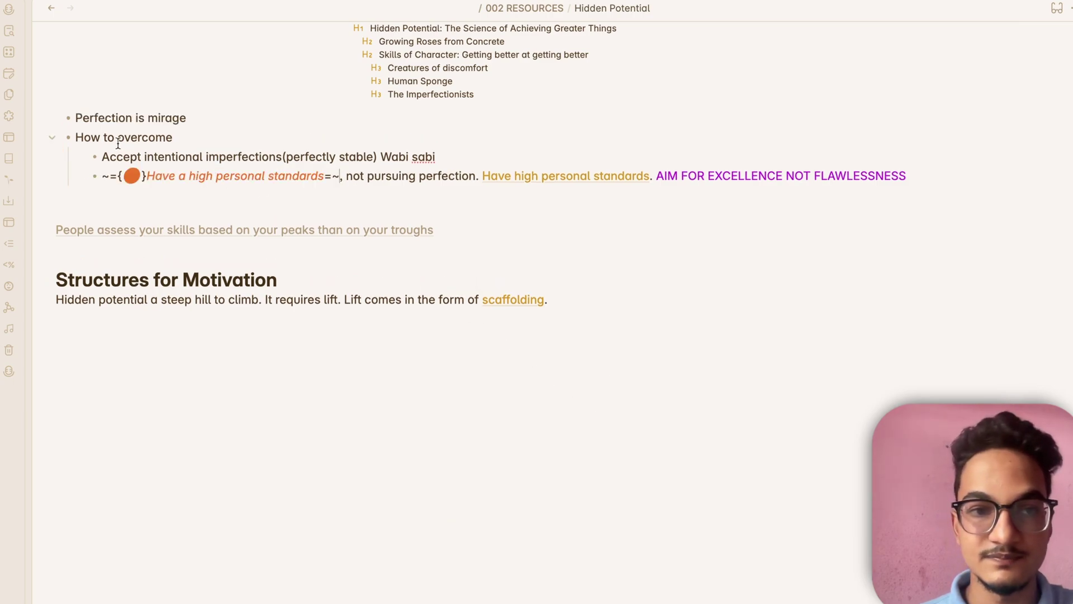
pyautogui.hotkey('ctrl', 'e')
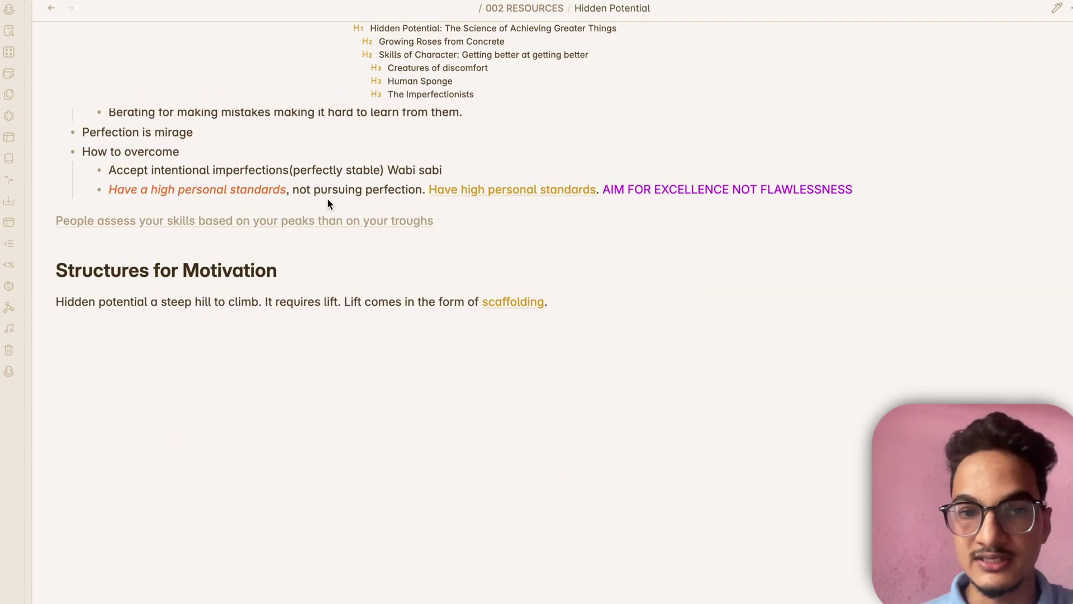
pyautogui.hotkey('ctrl', 'e')
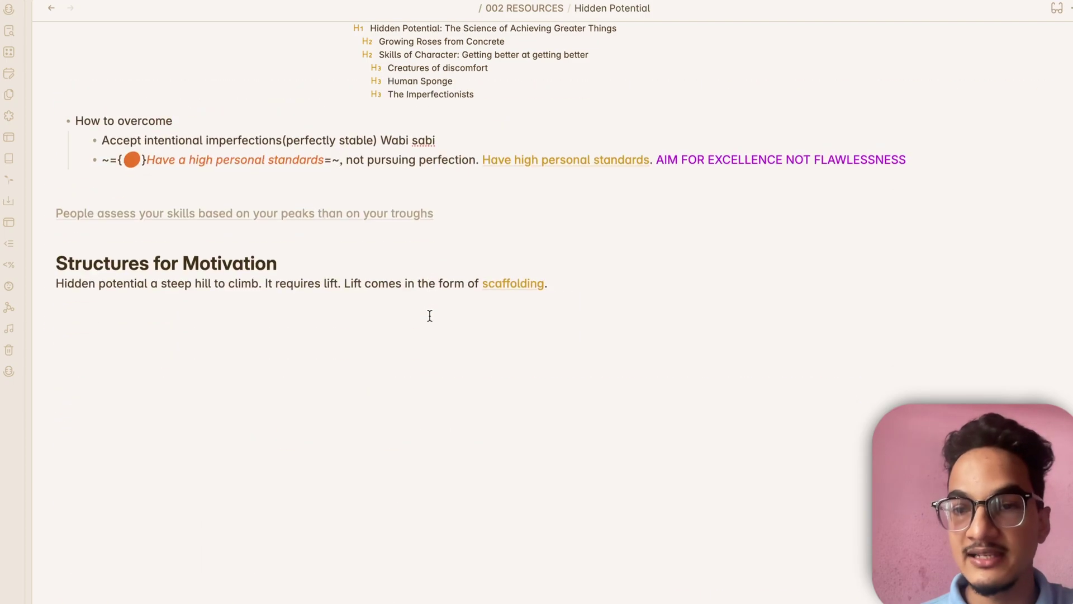
# - Reveal the inline color markup of the magenta phrase "Aim for excellence not flawlessness" by placing the cursor in it
pyautogui.click(907, 173)
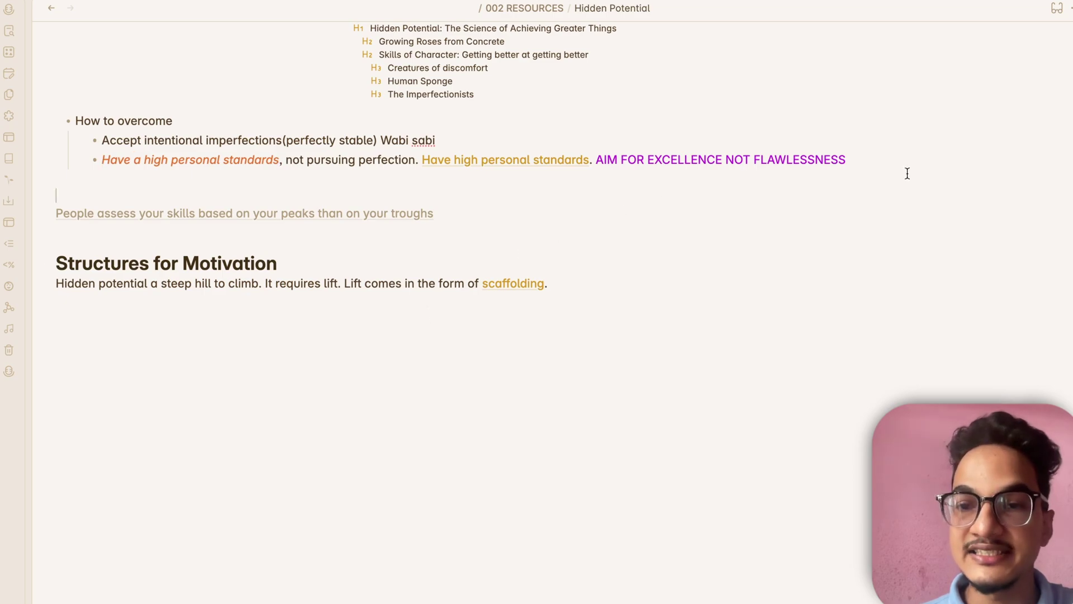
pyautogui.click(922, 160)
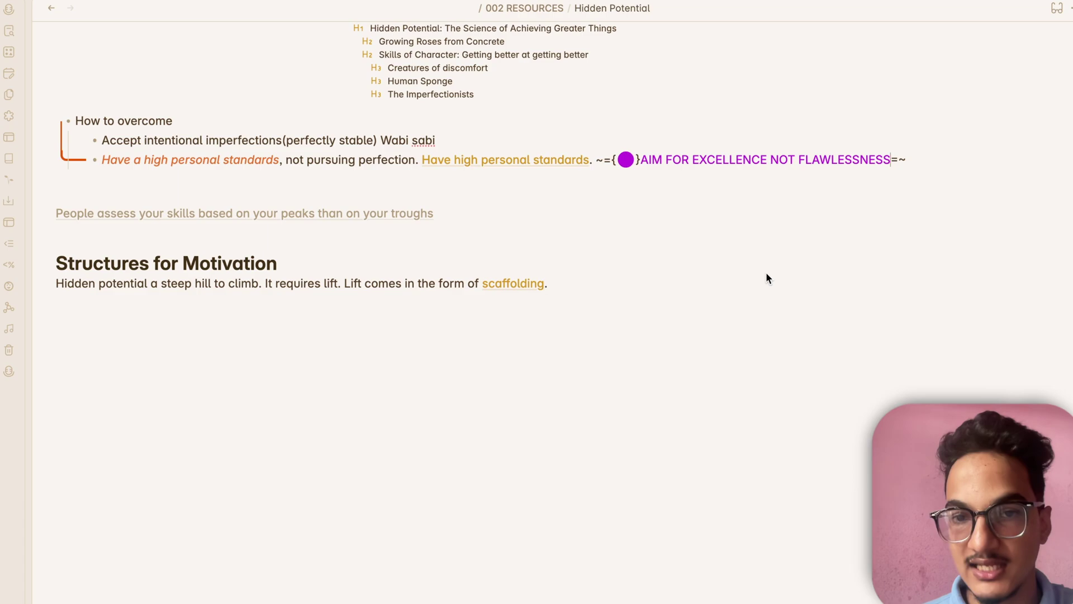
pyautogui.click(619, 183)
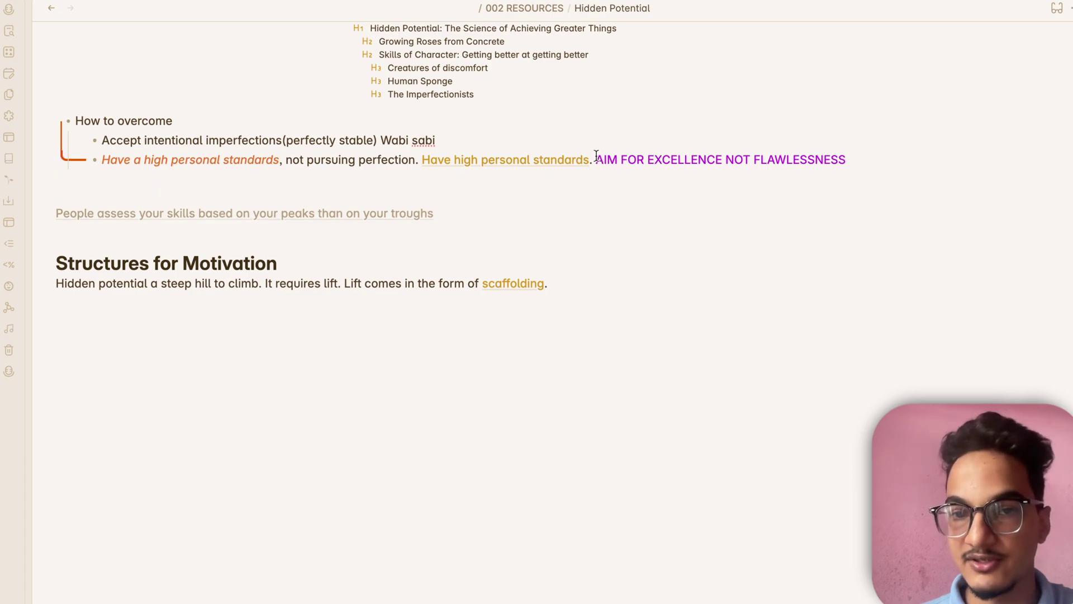
pyautogui.click(848, 161)
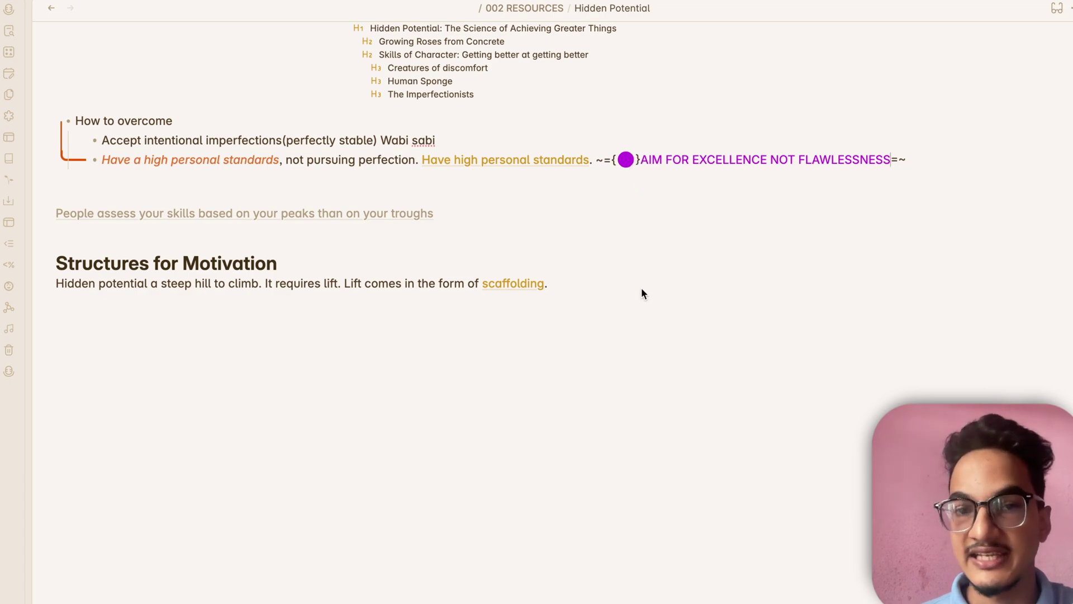
# - Try red and orange on "Aim for excellence not flawlessness" through its inline color marker, and return the phrase to magenta
pyautogui.click(626, 161)
pyautogui.click(626, 161)
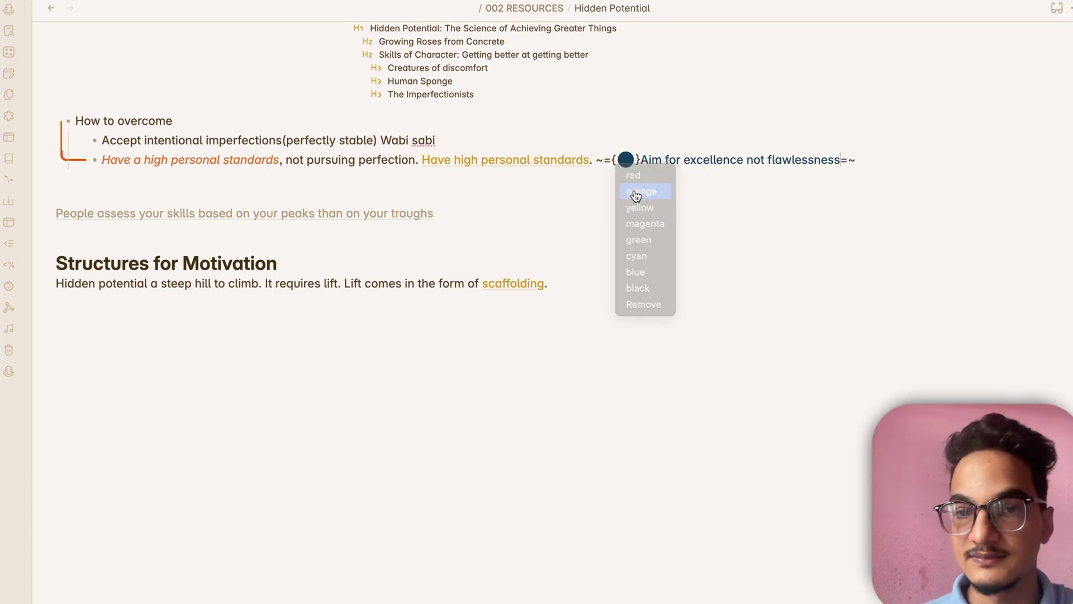
pyautogui.click(635, 192)
pyautogui.scroll(1, 652, 221)
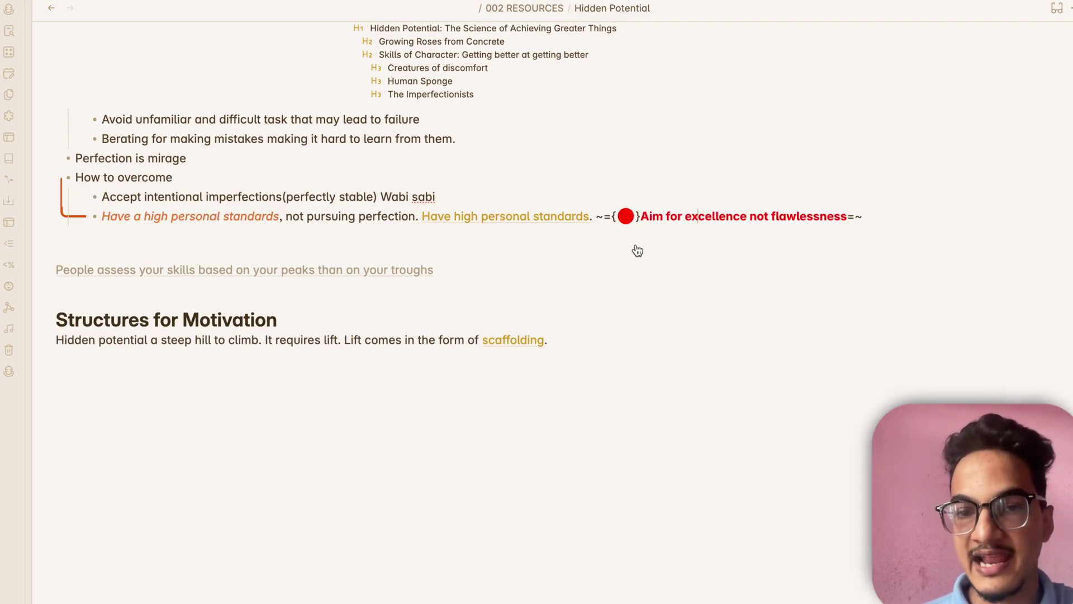
pyautogui.click(626, 216)
pyautogui.click(635, 247)
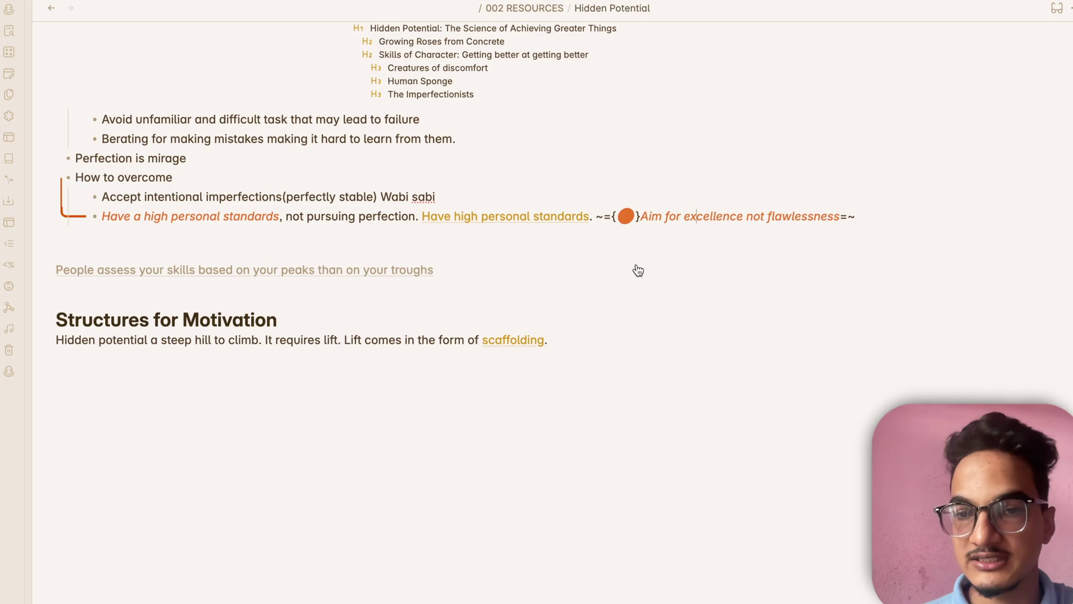
pyautogui.click(626, 216)
pyautogui.click(635, 266)
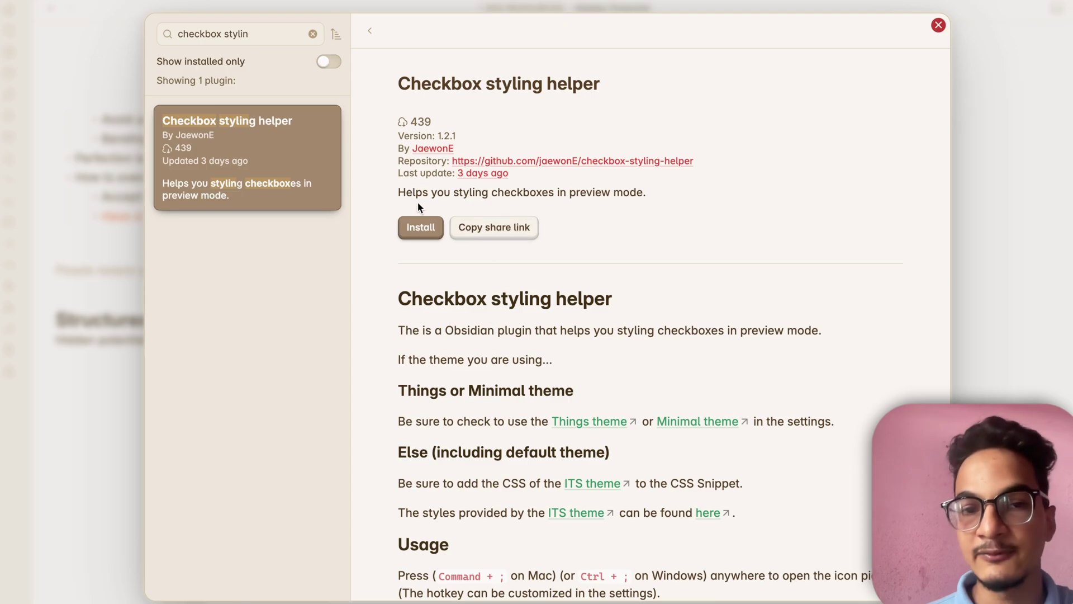
# - Read the theme requirements of the Checkbox styling helper plugin and view the linked ITS theme's S - Checkboxes.css on GitHub
pyautogui.scroll(-3, 609, 246)
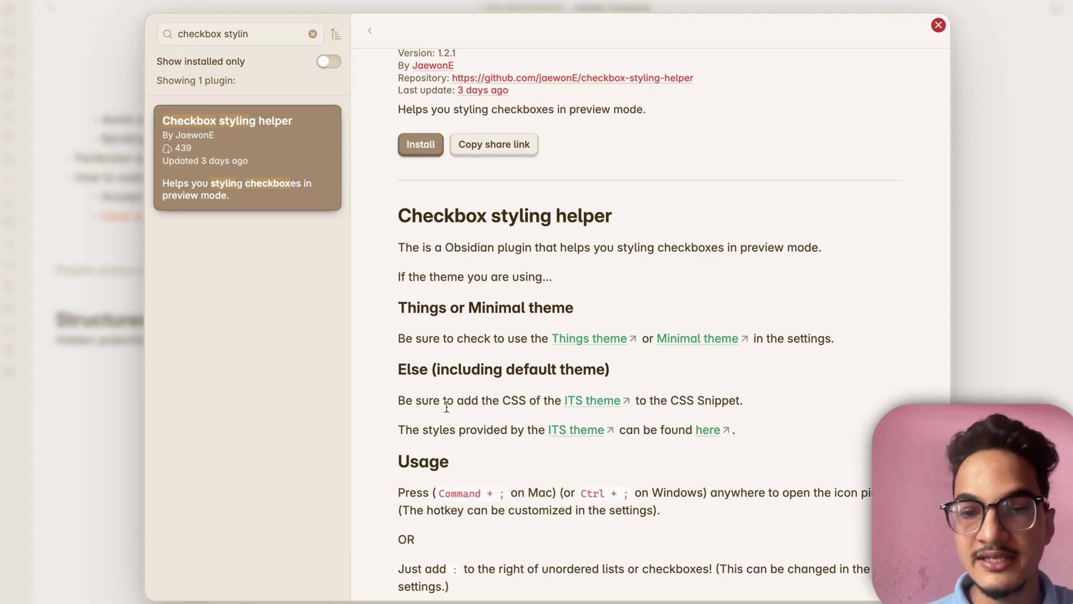
pyautogui.click(594, 405)
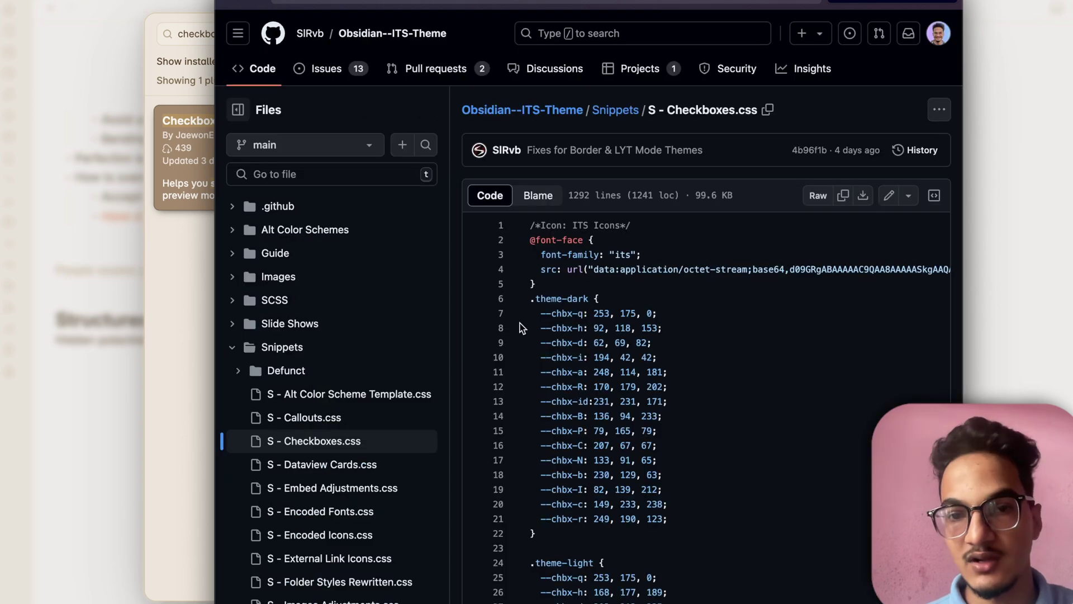
pyautogui.scroll(-2, 521, 328)
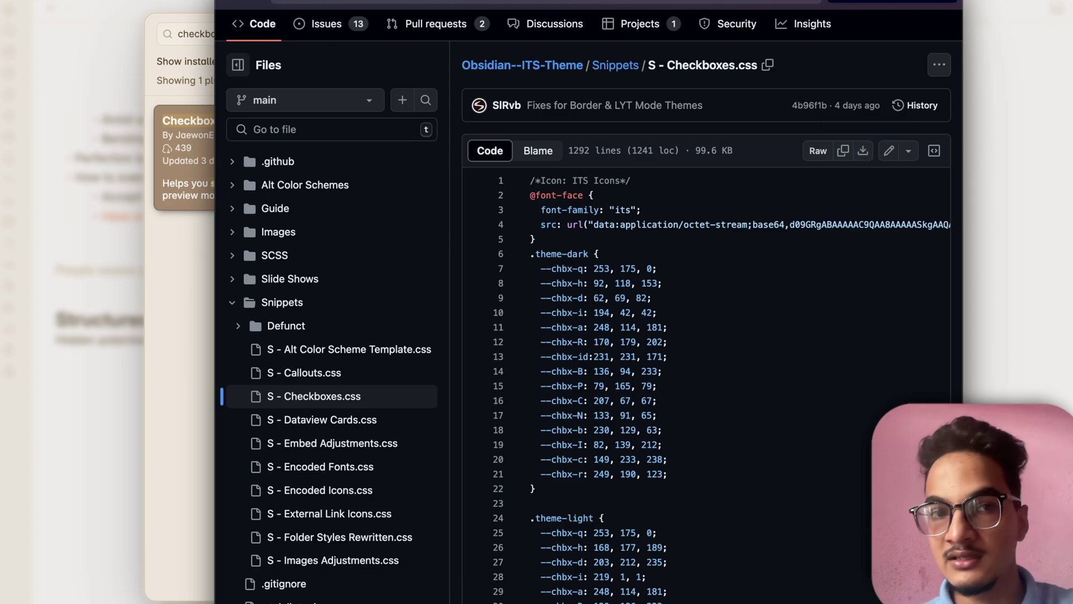
pyautogui.click(228, 2)
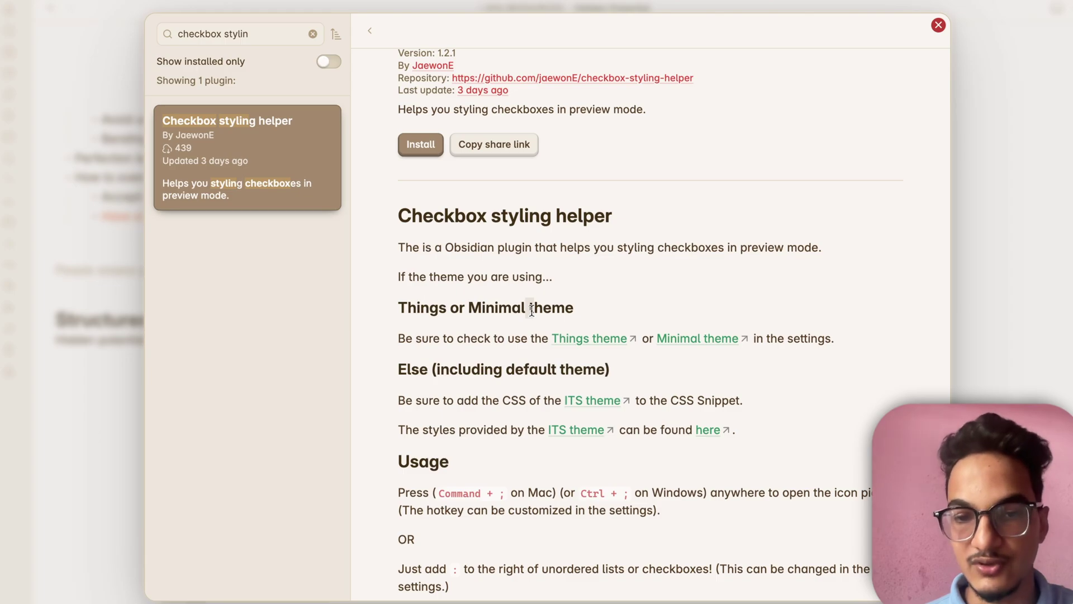
# - Install and enable the Checkbox styling helper plugin, and close the plugin browser
pyautogui.click(420, 144)
pyautogui.scroll(-1, 670, 212)
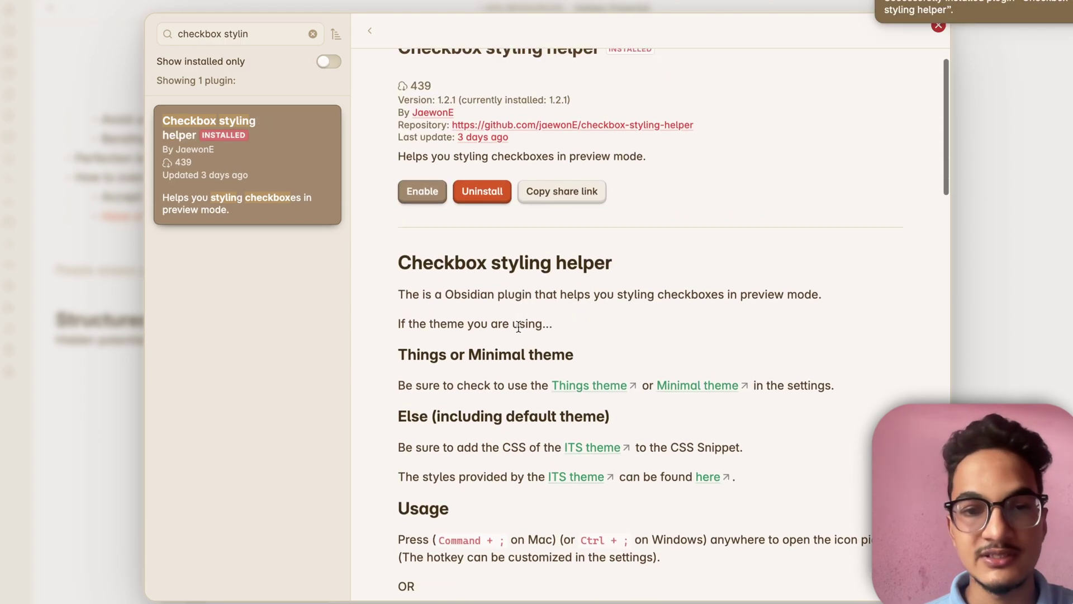
pyautogui.click(417, 200)
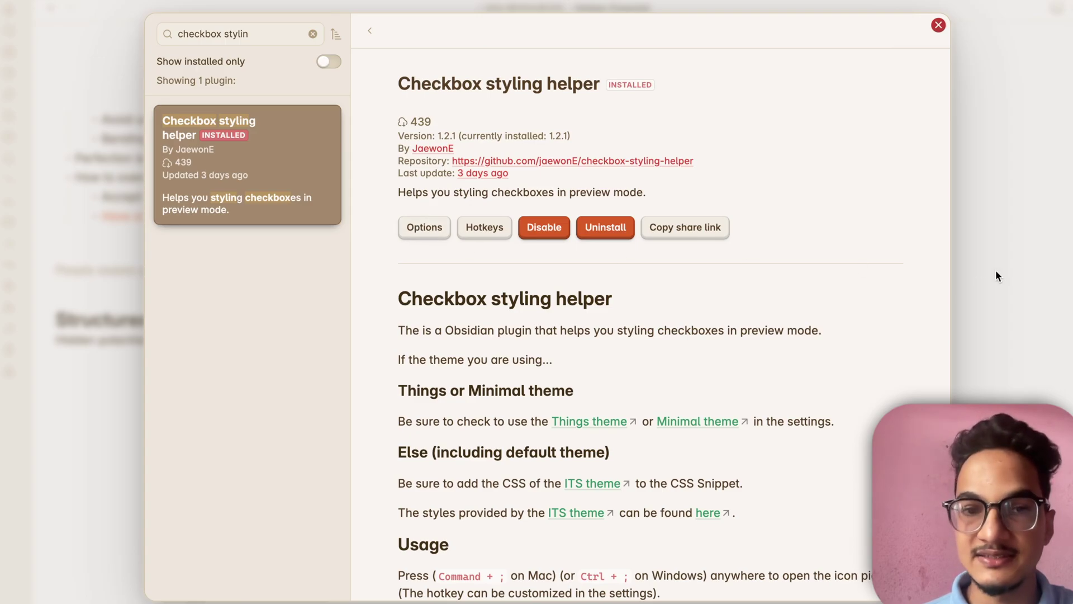
pyautogui.click(1015, 262)
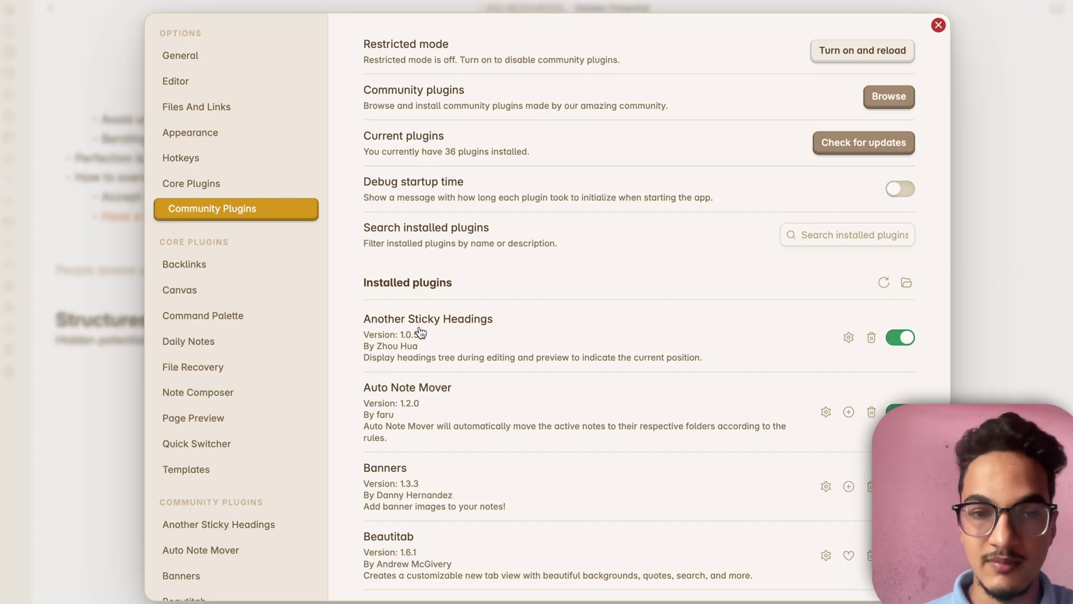
# - Locate Obsidian ITS Checkboxes.css in the CSS snippets folder and in the appearance settings' snippet list, and close the settings
pyautogui.click(242, 143)
pyautogui.scroll(-15, 756, 176)
pyautogui.scroll(6, 757, 177)
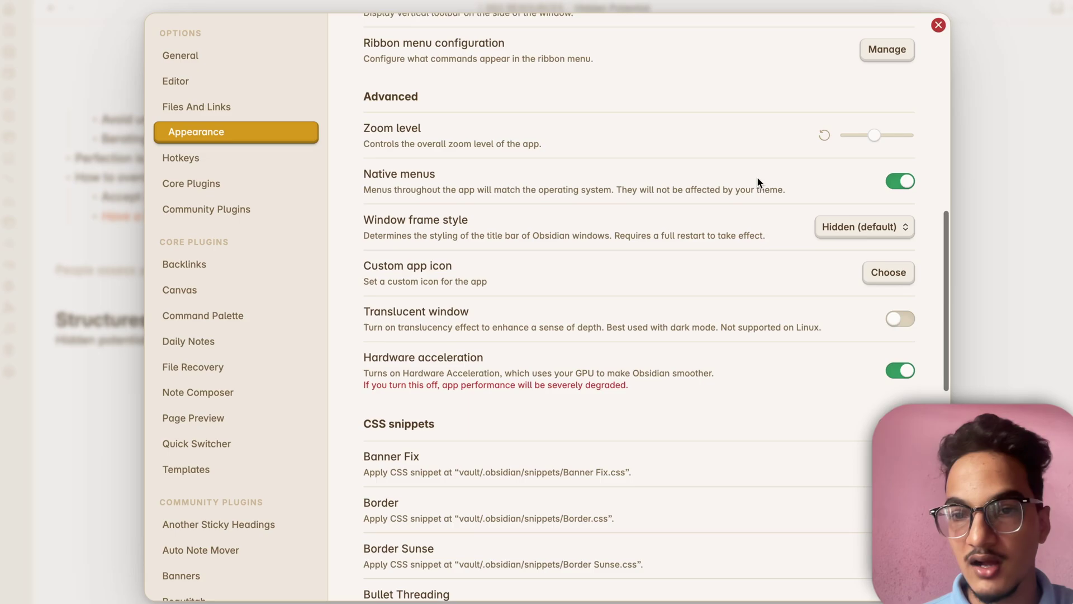
pyautogui.scroll(1, 758, 178)
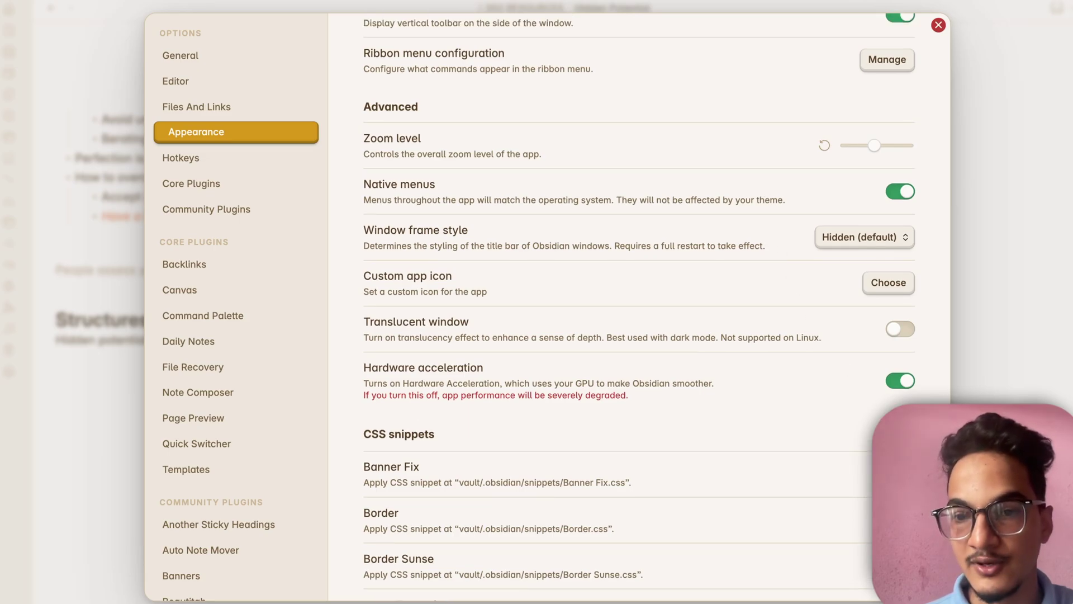
pyautogui.click(905, 434)
pyautogui.scroll(-1, 558, 159)
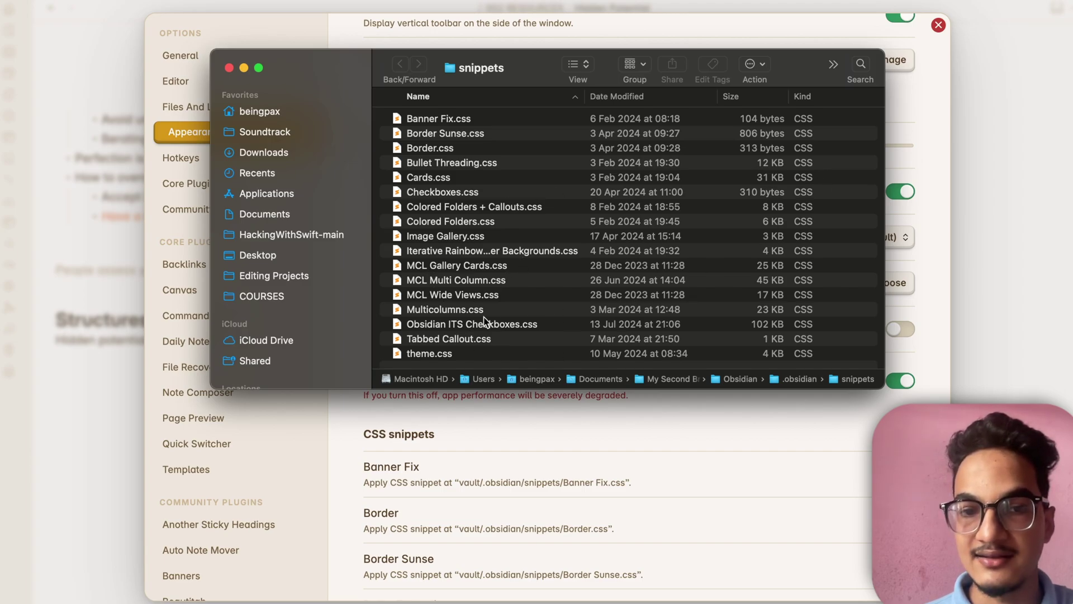
pyautogui.click(519, 326)
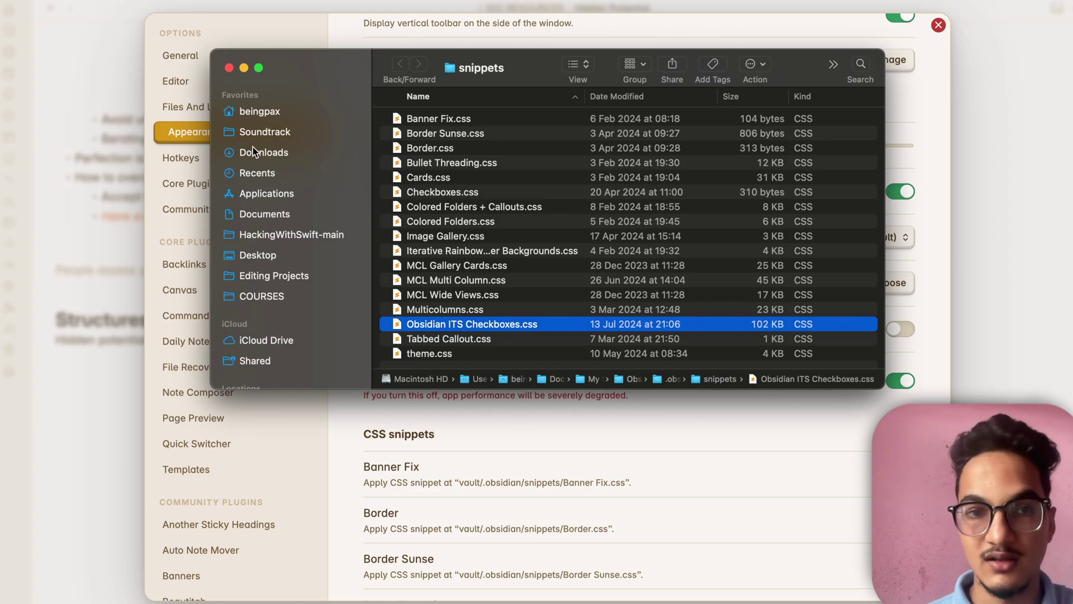
pyautogui.click(229, 68)
pyautogui.scroll(-10, 689, 434)
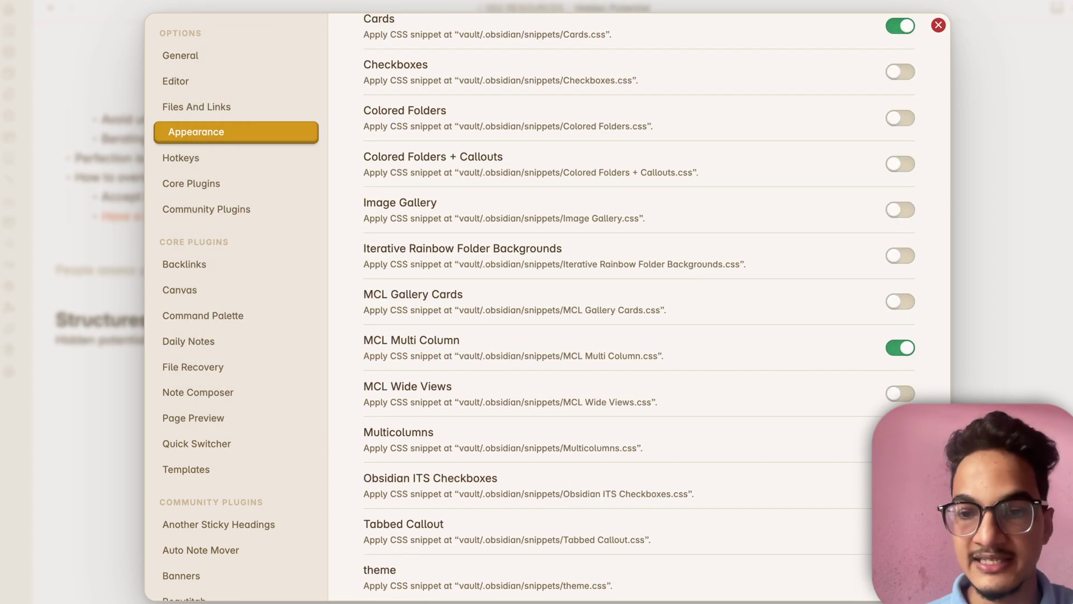
pyautogui.press('Escape')
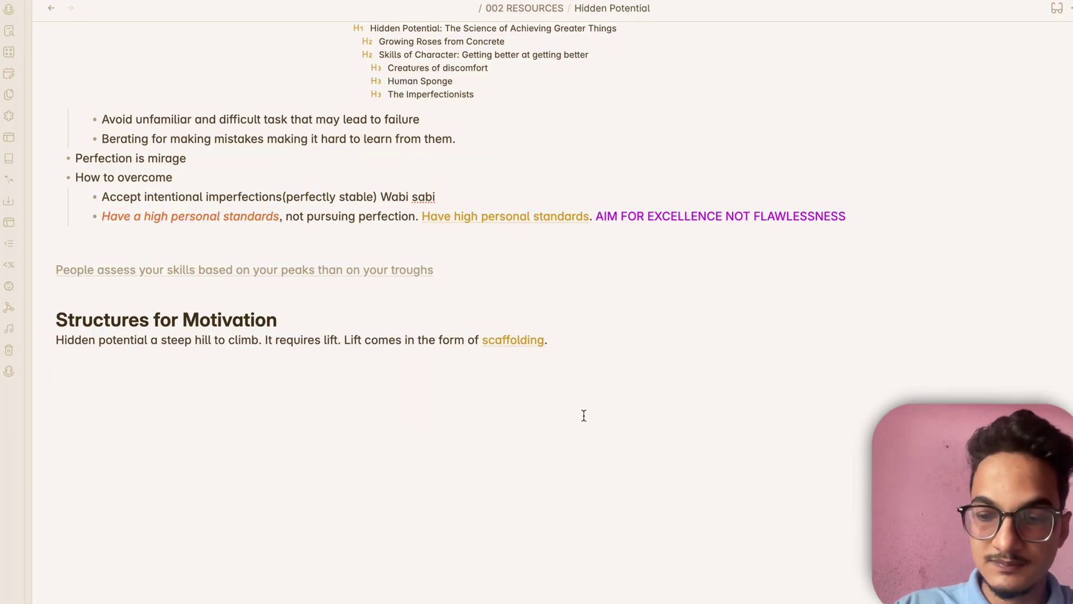
# - Add an Unchecked checkbox item labelled "Checkbox 1" below the Structures for Motivation text, using the inline checkbox style picker
pyautogui.write('- ')
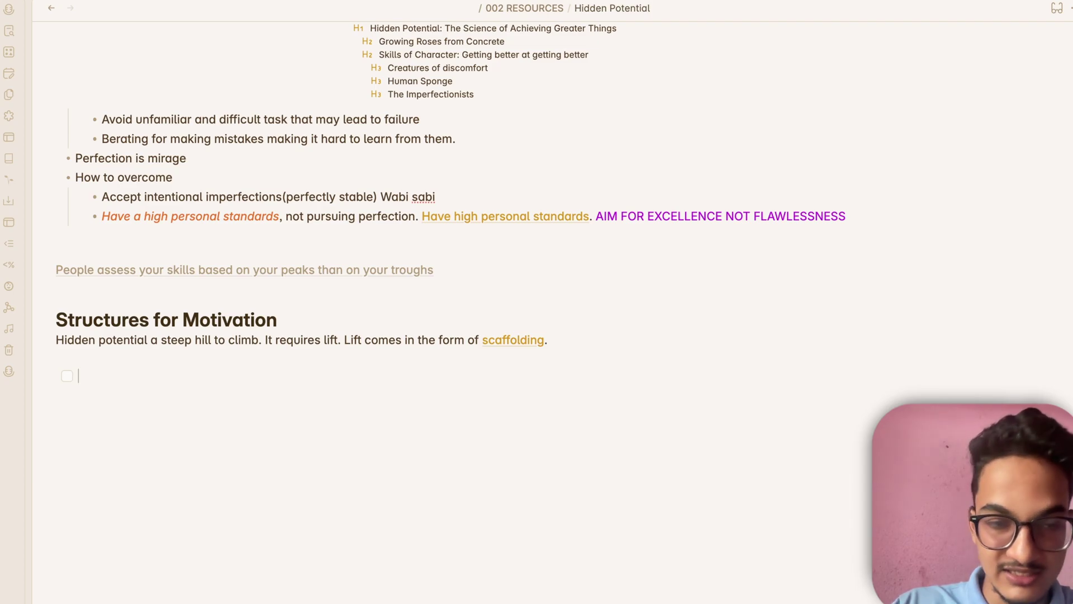
pyautogui.write(':')
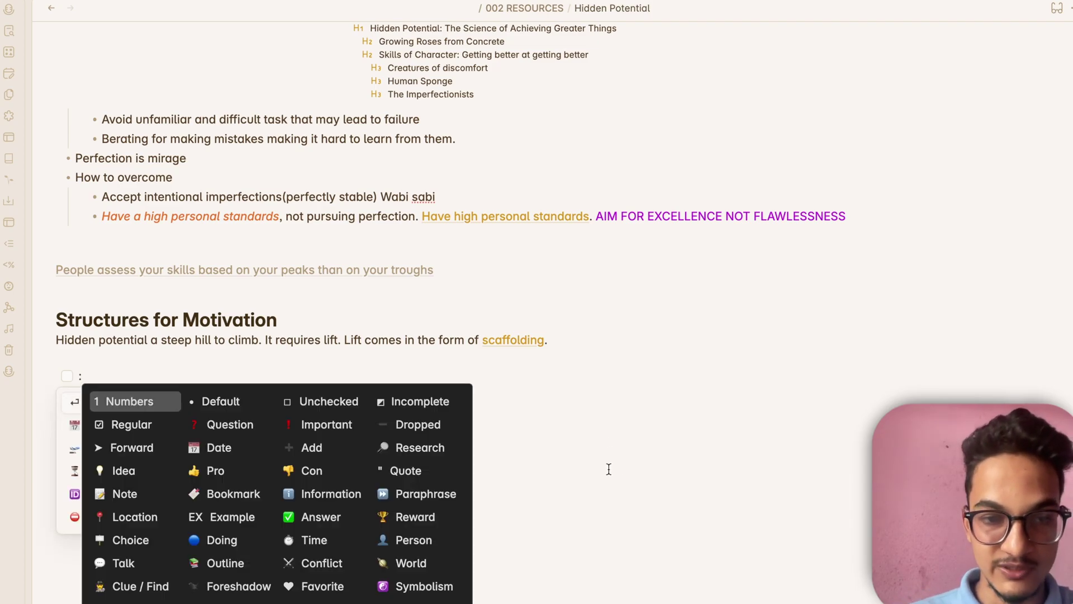
pyautogui.click(335, 407)
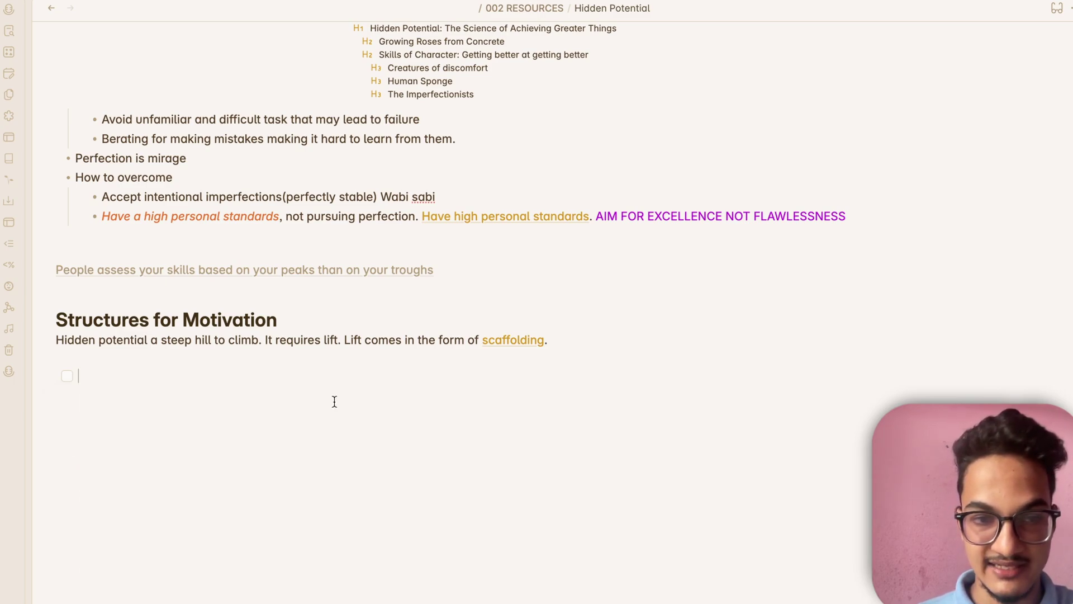
pyautogui.write('Checkbo')
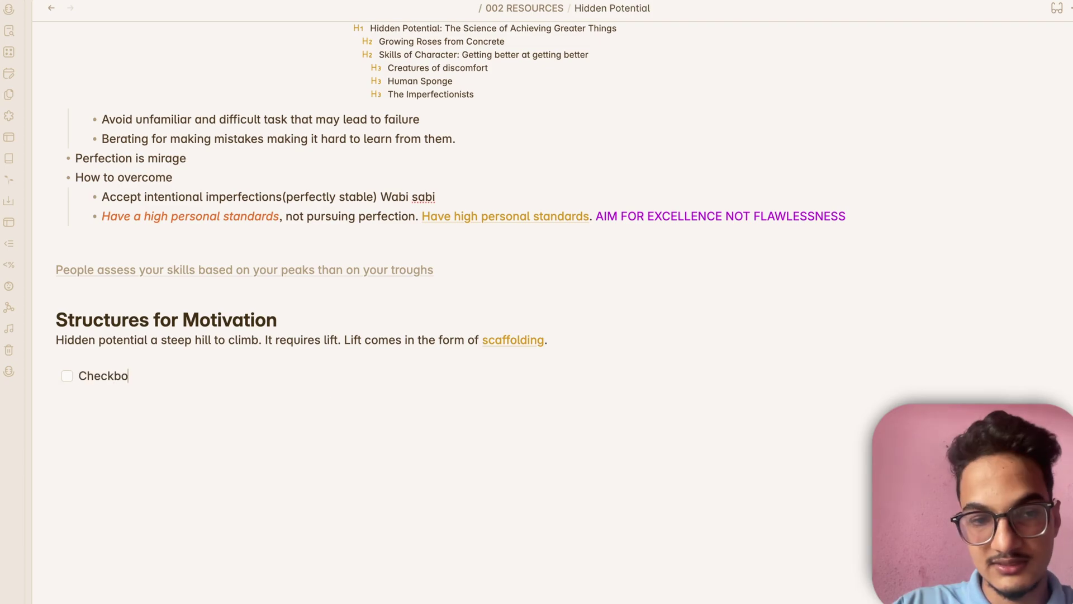
pyautogui.write('x 1:')
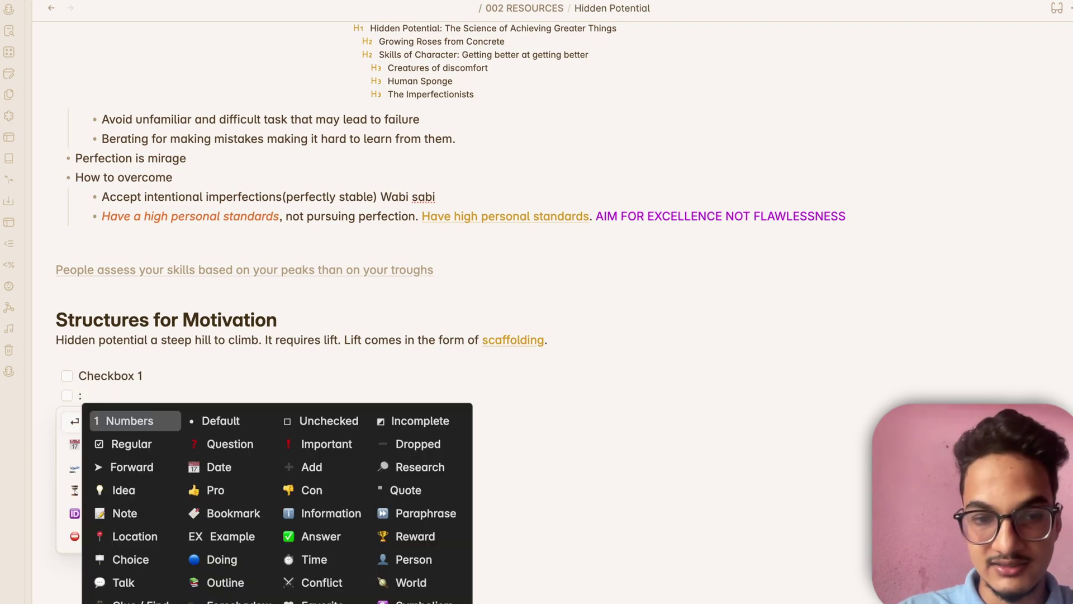
# - Give the second checkbox item the Pro style and label it "Checkbox 2"
pyautogui.click(216, 489)
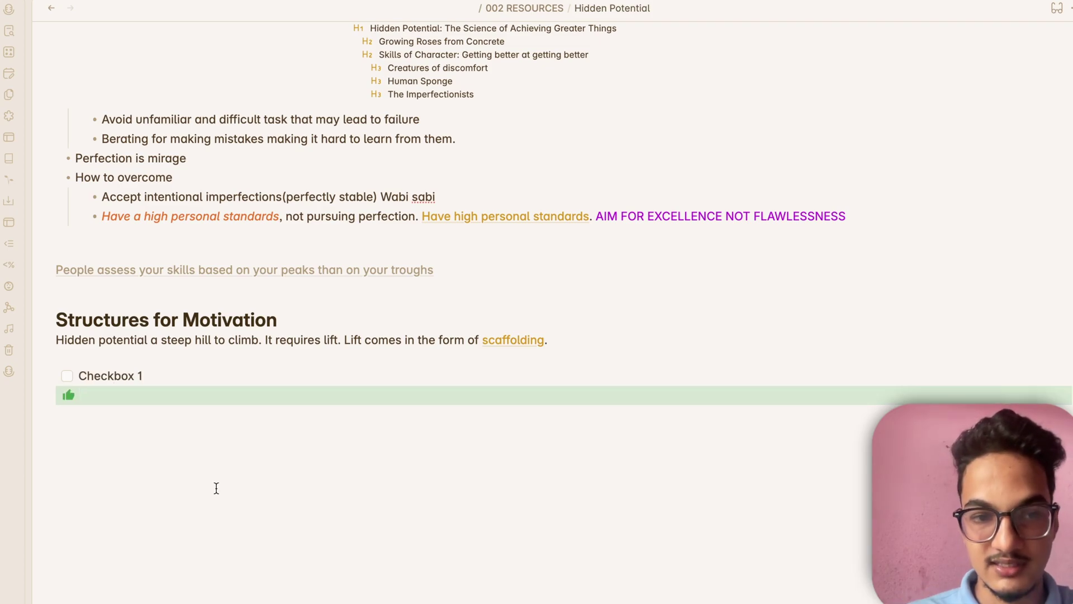
pyautogui.write('Checkbox')
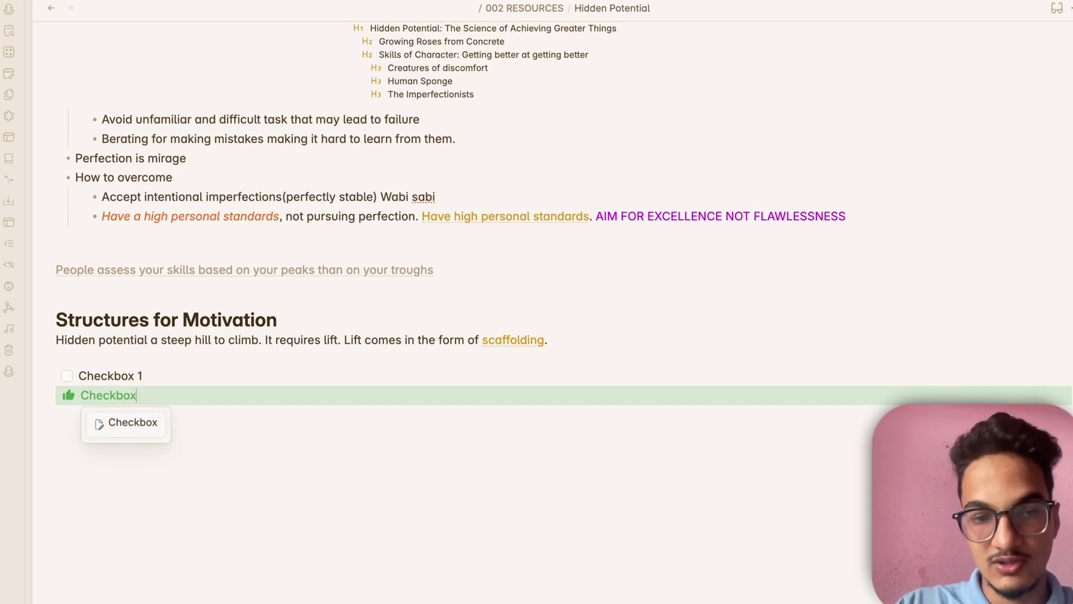
pyautogui.write(' 2')
# - Add a third checkbox item in the Answer style and label it "Checkbox"
pyautogui.press('Return')
pyautogui.write(':')
pyautogui.click(327, 551)
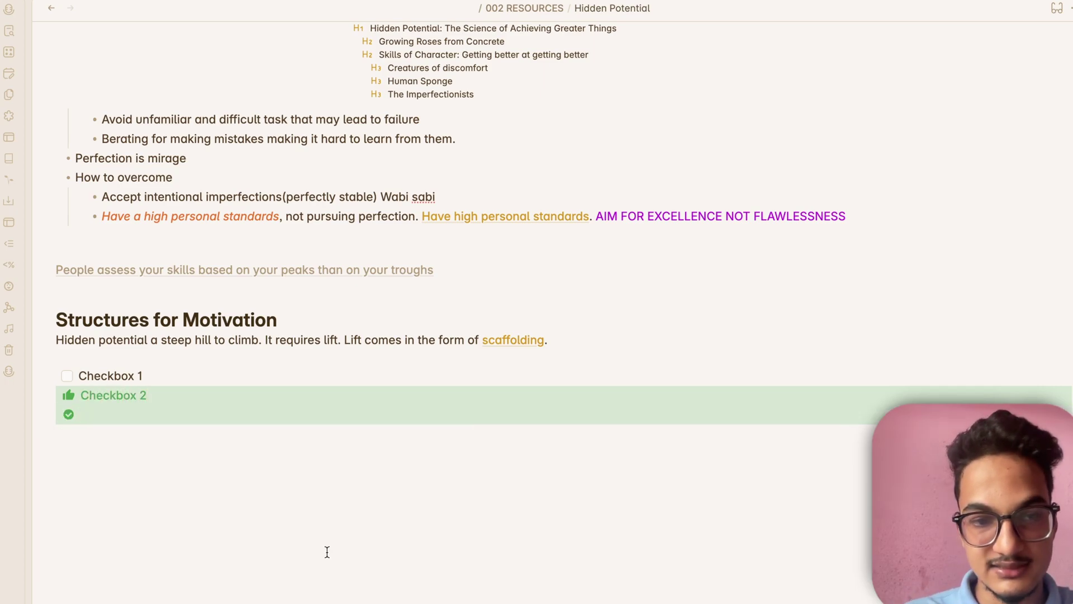
pyautogui.write('Check')
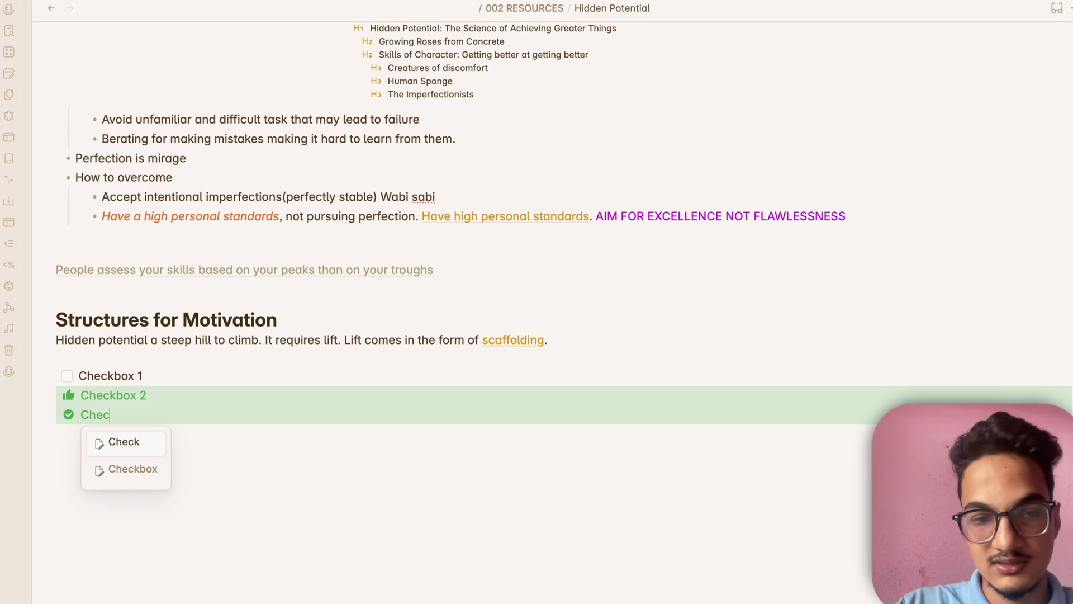
pyautogui.press('Return')
pyautogui.press('Return')
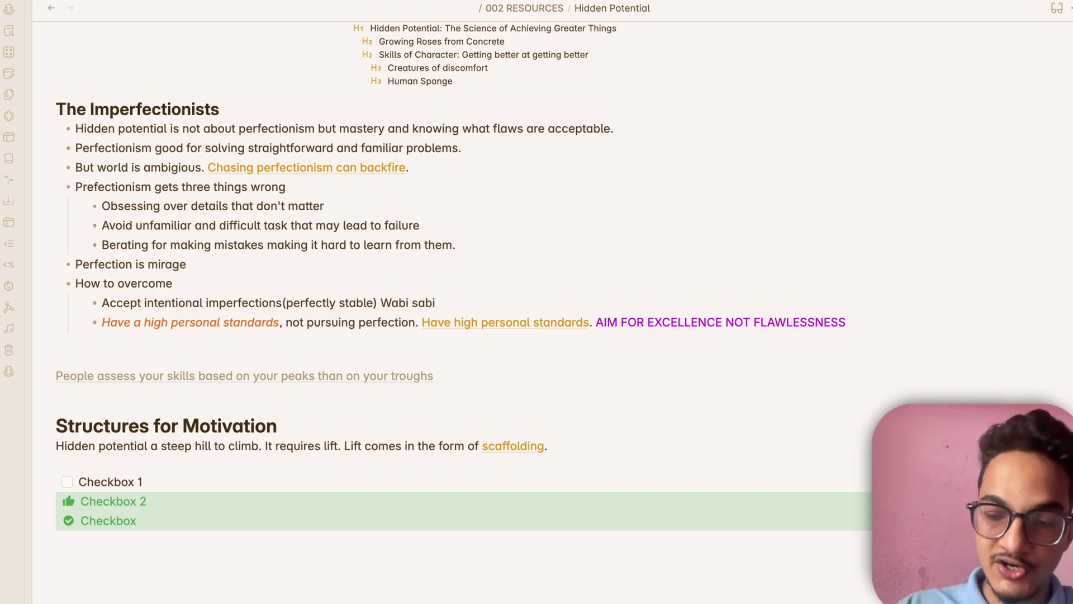
# - Add a separate checkbox item below the list and give it the Important style from the inline checkbox style picker
pyautogui.write('-')
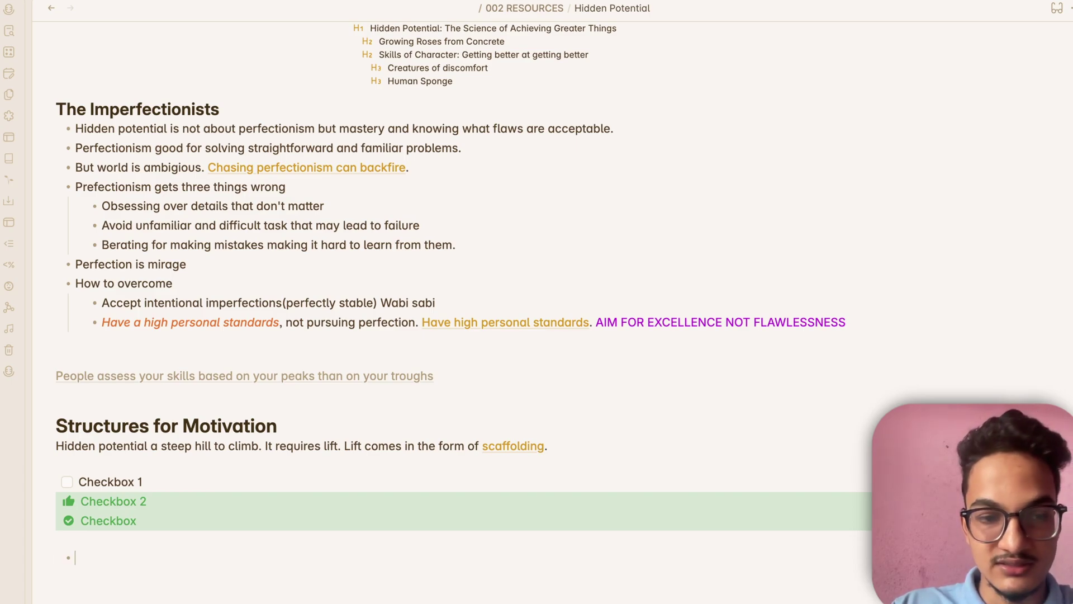
pyautogui.write(':')
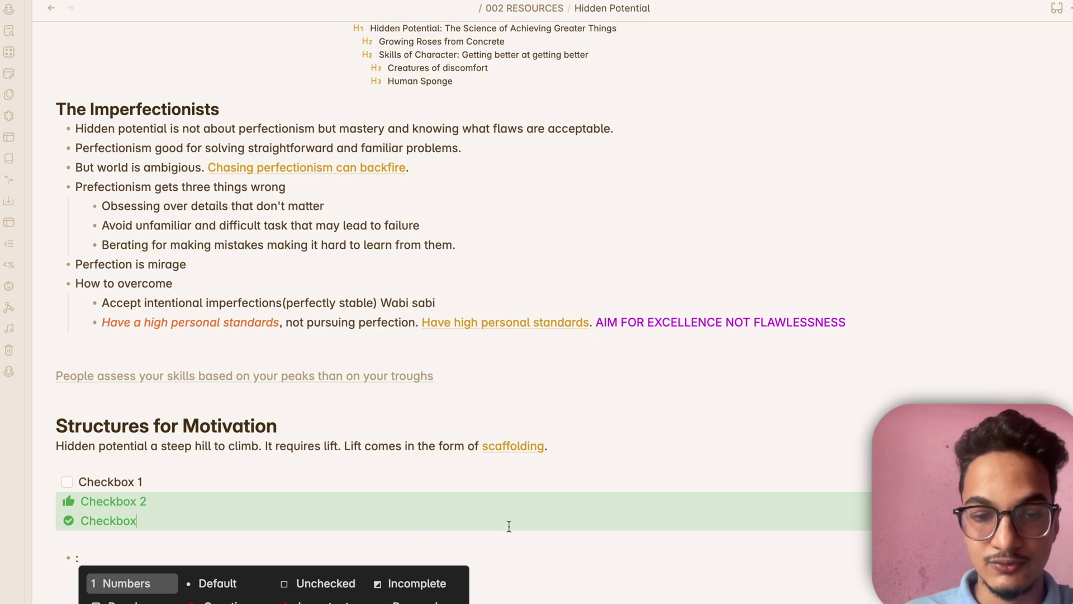
pyautogui.scroll(-5, 501, 526)
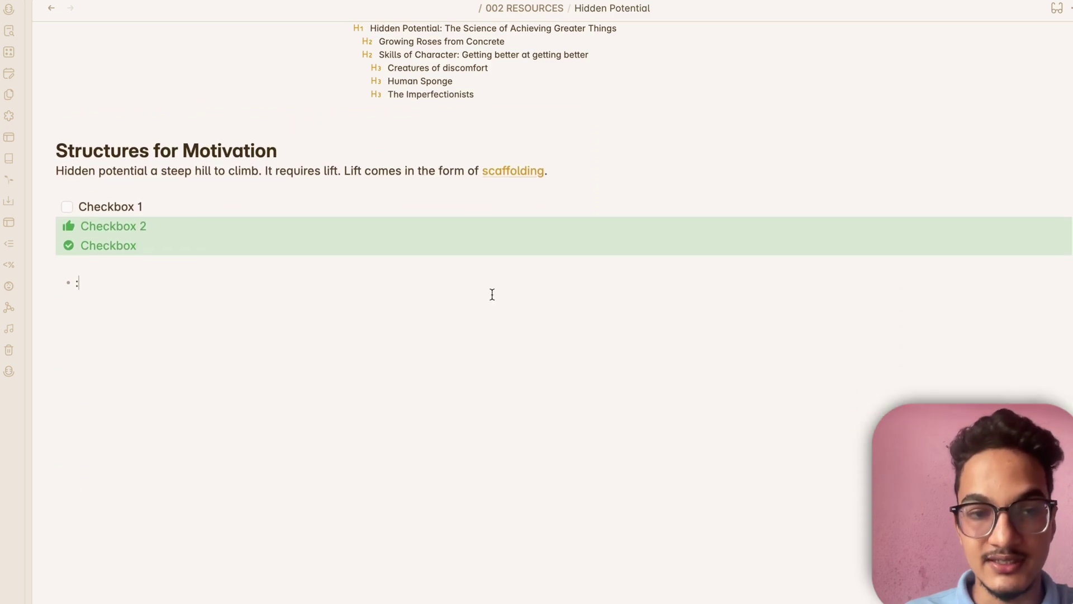
pyautogui.press('BackSpace')
pyautogui.write(':')
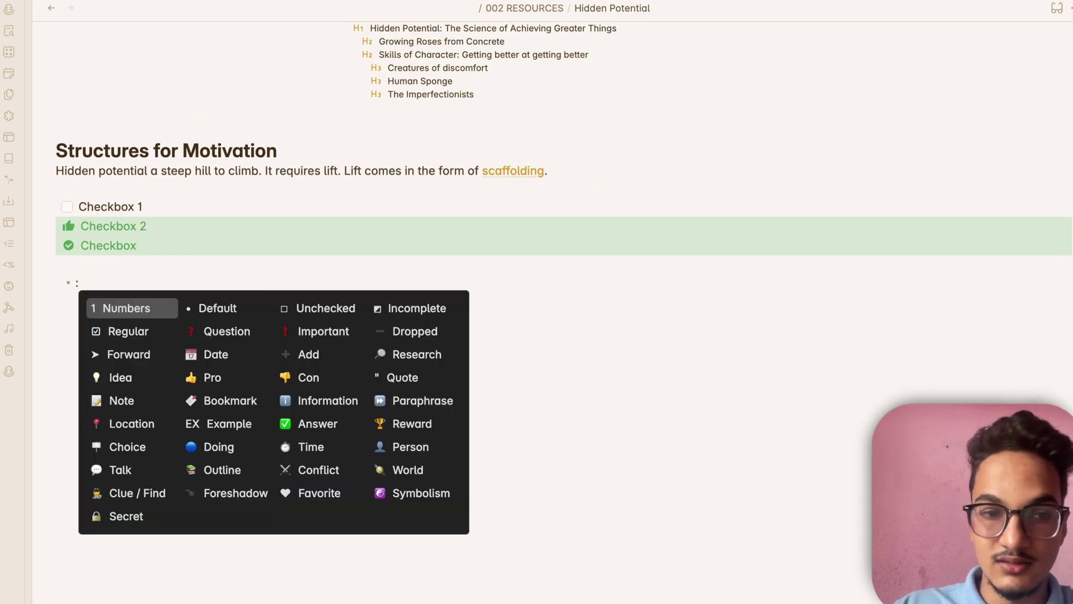
pyautogui.press('BackSpace')
pyautogui.press('BackSpace')
pyautogui.write('[ ] ')
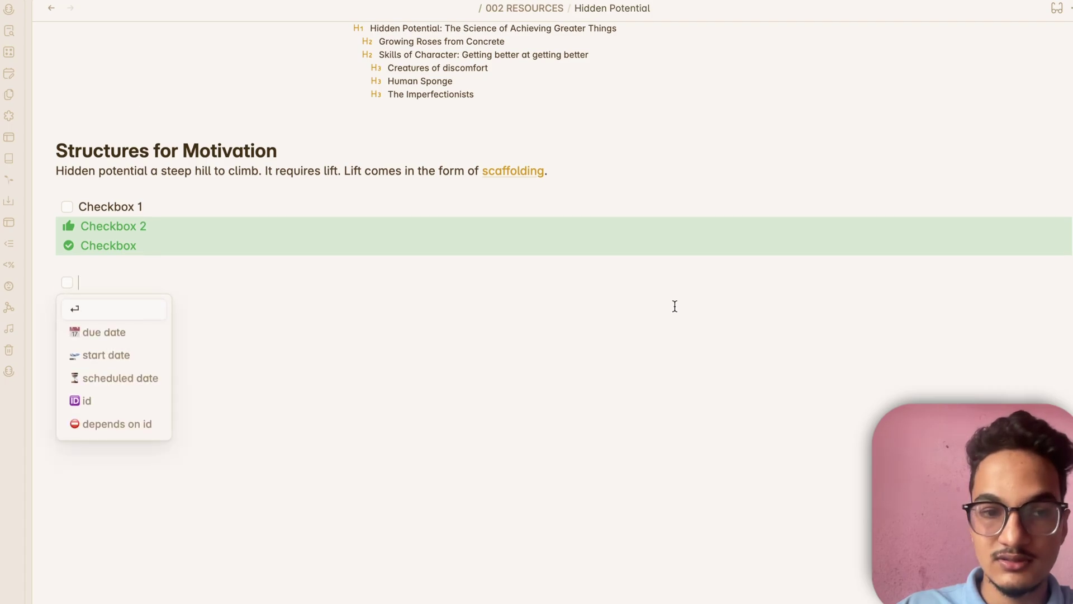
pyautogui.write(':')
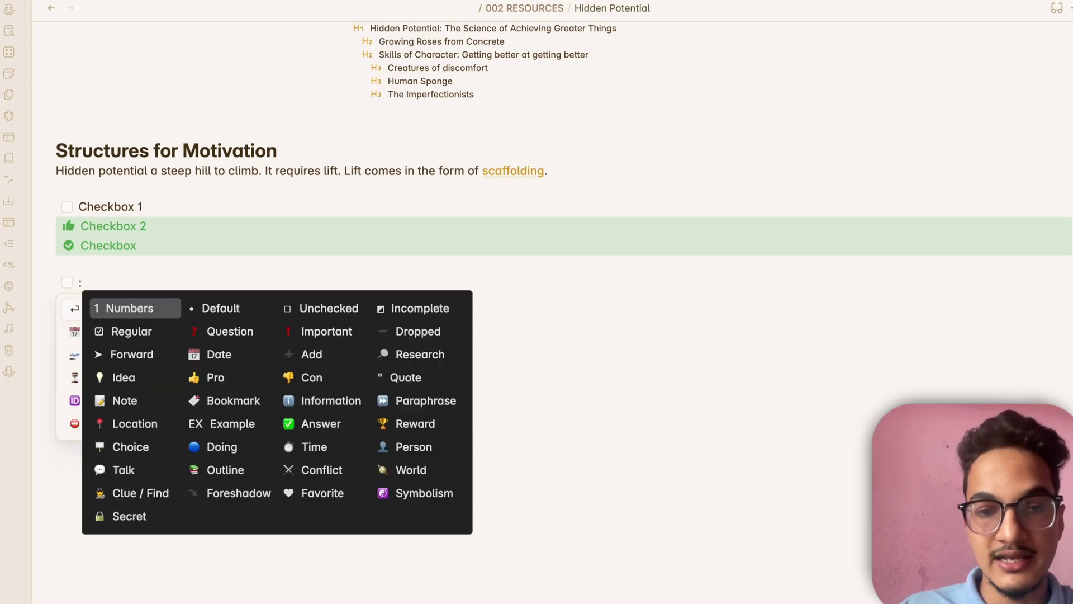
pyautogui.click(334, 336)
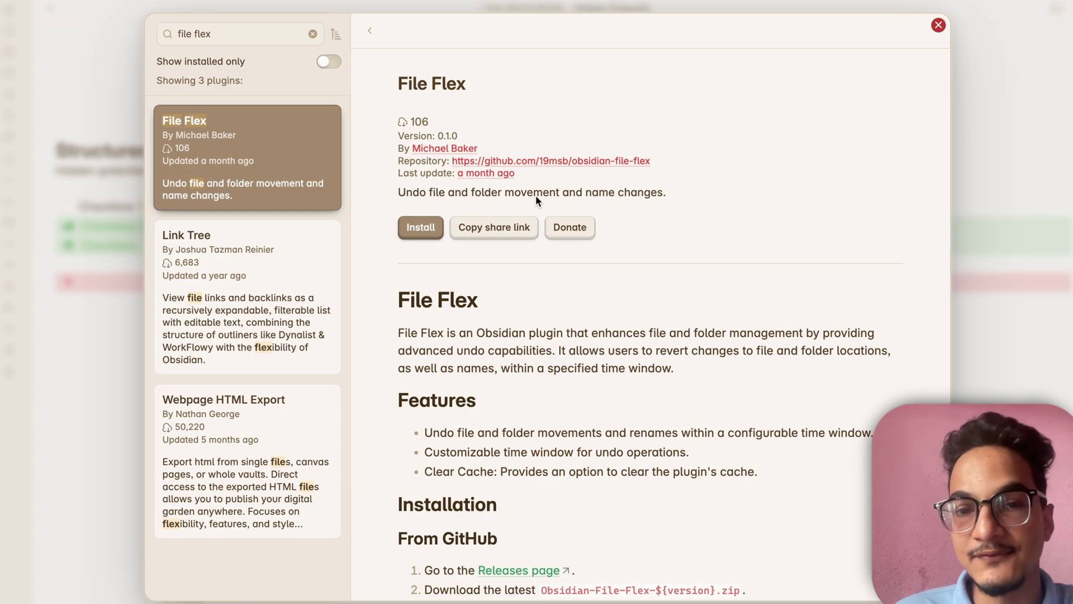
# - Review the File Flex feature description, and install and enable the plugin
pyautogui.scroll(-3, 442, 408)
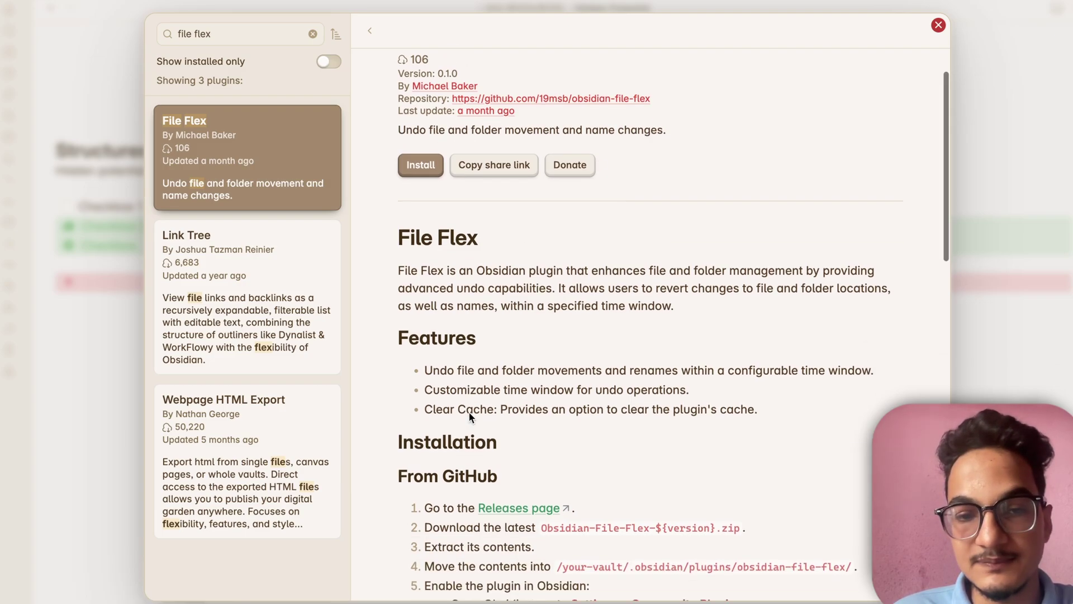
pyautogui.scroll(1, 419, 347)
pyautogui.moveTo(448, 346); pyautogui.dragTo(569, 348)
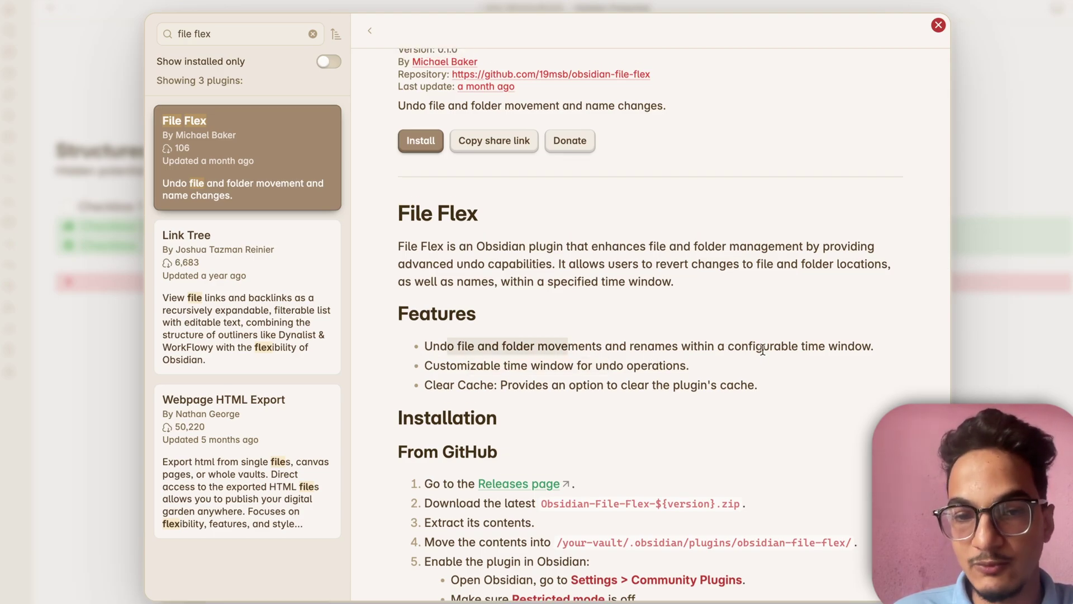
pyautogui.click(418, 143)
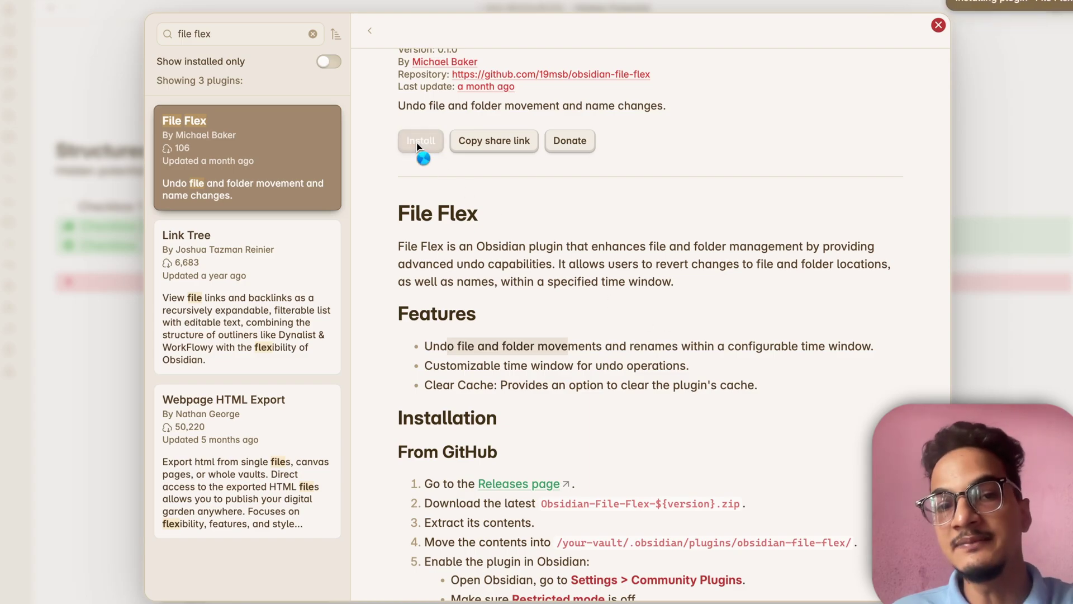
pyautogui.click(420, 226)
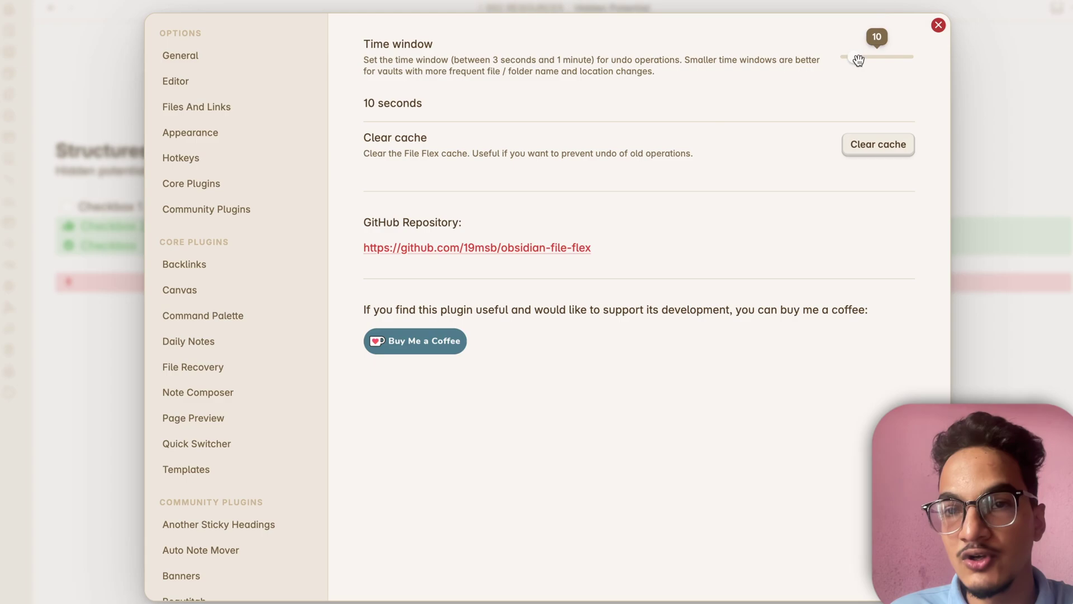
# - Set the File Flex undo time window to 24 seconds, clear its cache, and close the settings
pyautogui.moveTo(857, 59); pyautogui.dragTo(869, 59)
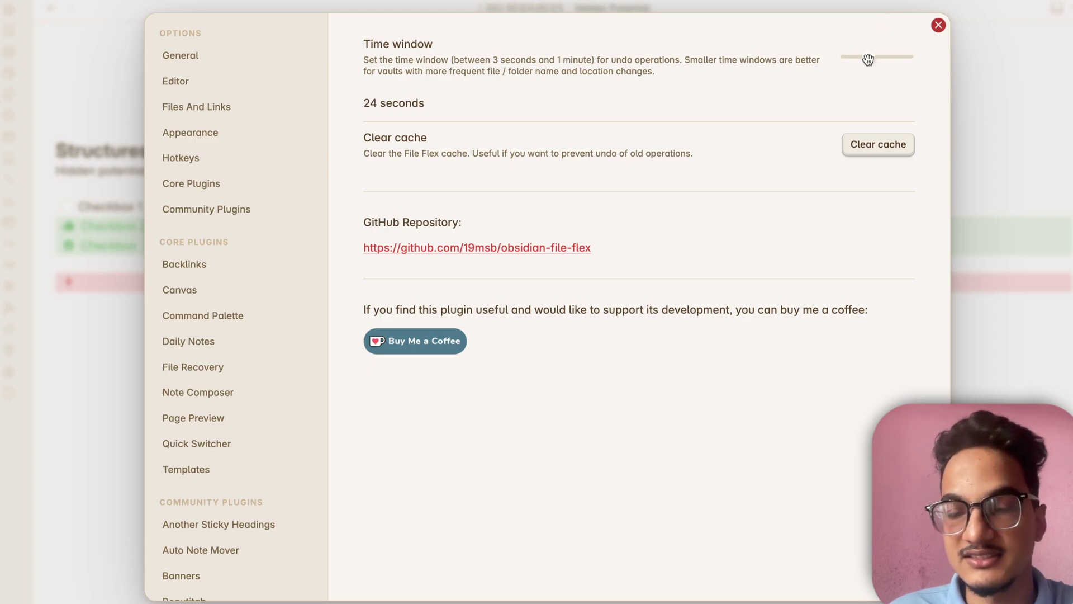
pyautogui.click(886, 148)
pyautogui.click(939, 25)
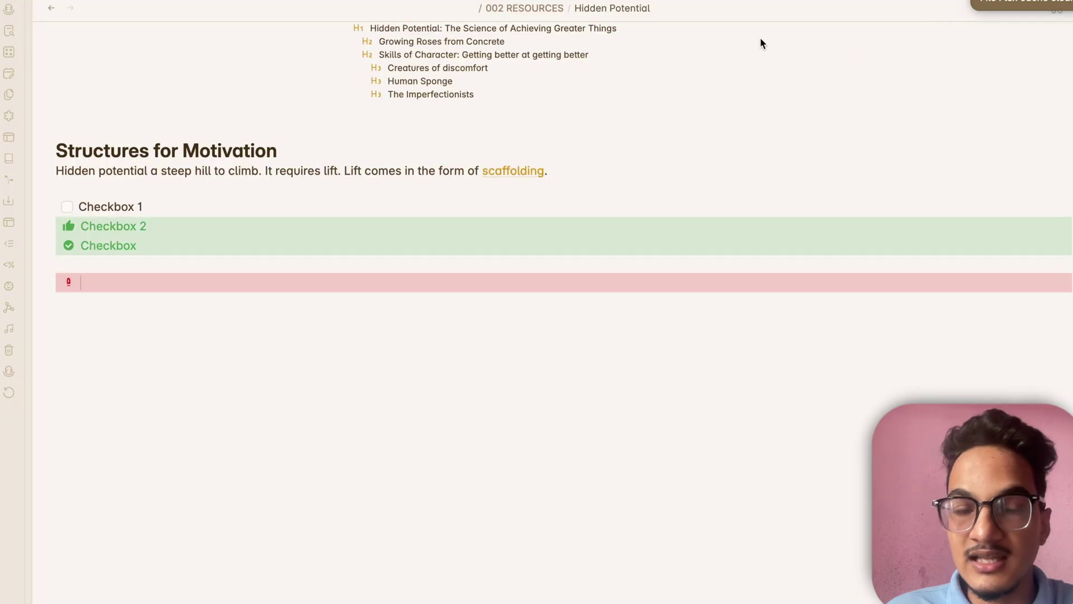
# - Disable the File Flex plugin in the installed community plugins and close the settings
pyautogui.hotkey('ctrl', ',')
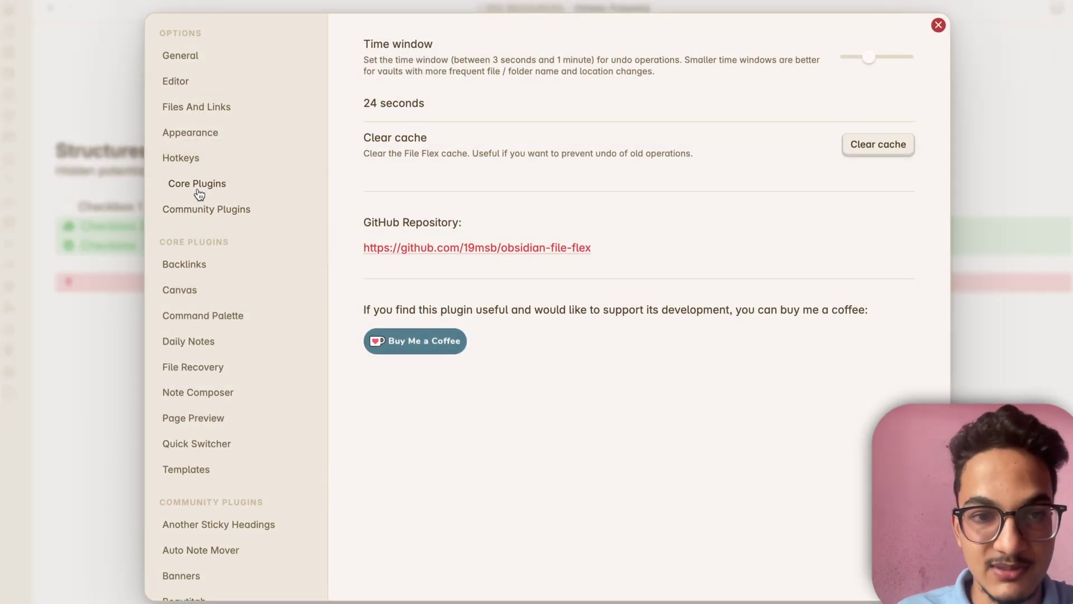
pyautogui.click(221, 181)
pyautogui.click(231, 211)
pyautogui.scroll(-15, 606, 295)
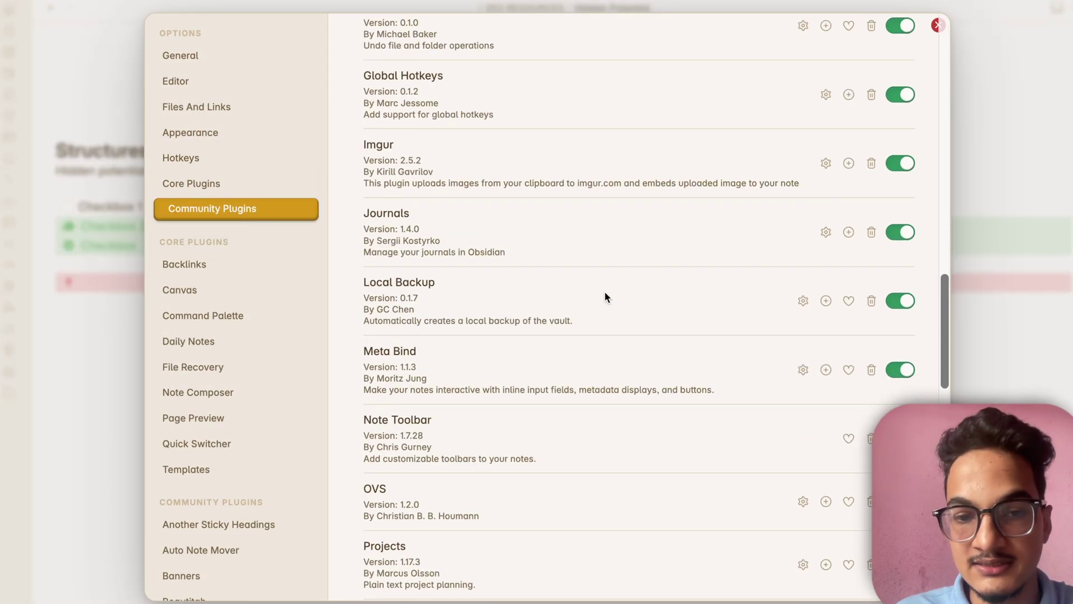
pyautogui.scroll(5, 607, 297)
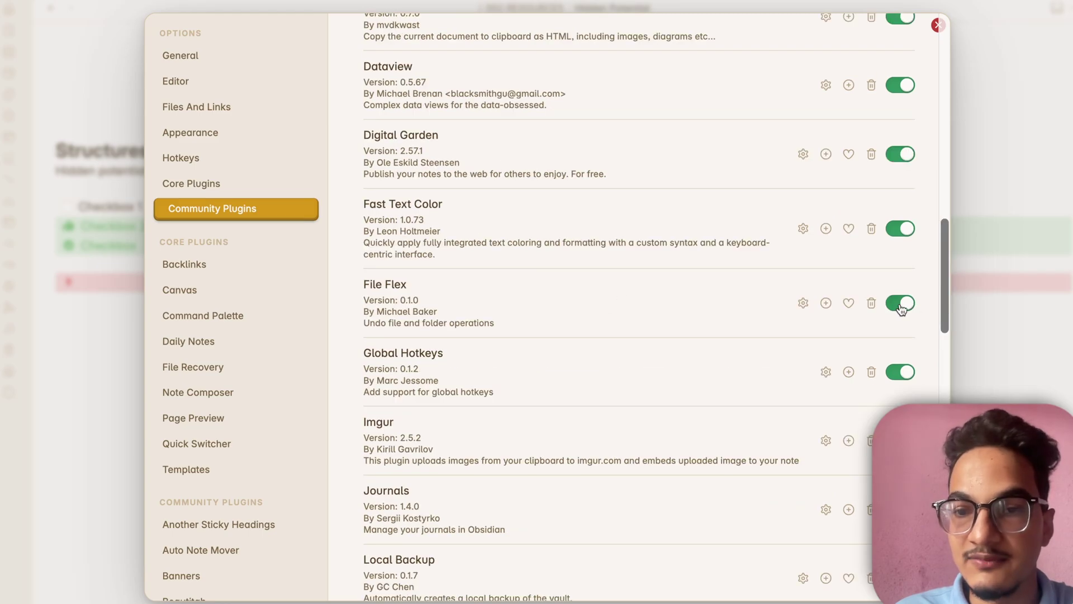
pyautogui.click(906, 303)
pyautogui.click(997, 330)
# - Rename the Hidden Potential note to "Hidden Potentialsss"
pyautogui.moveTo(615, 11)
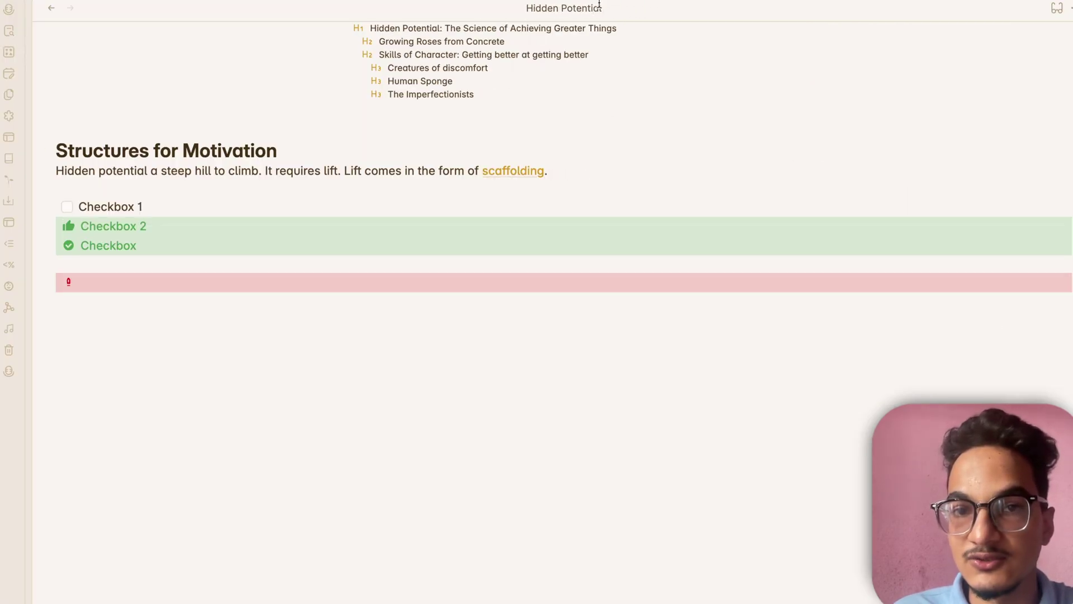
pyautogui.write('sss')
pyautogui.press('Return')
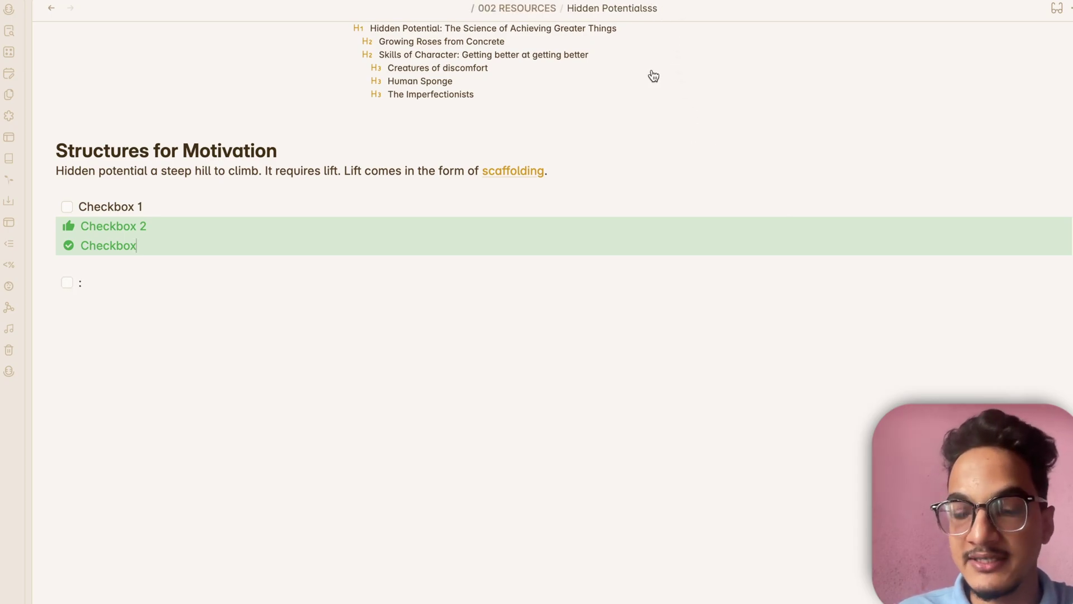
# - Enable the File Flex plugin in the installed community plugins and close the settings
pyautogui.press('super+comma')
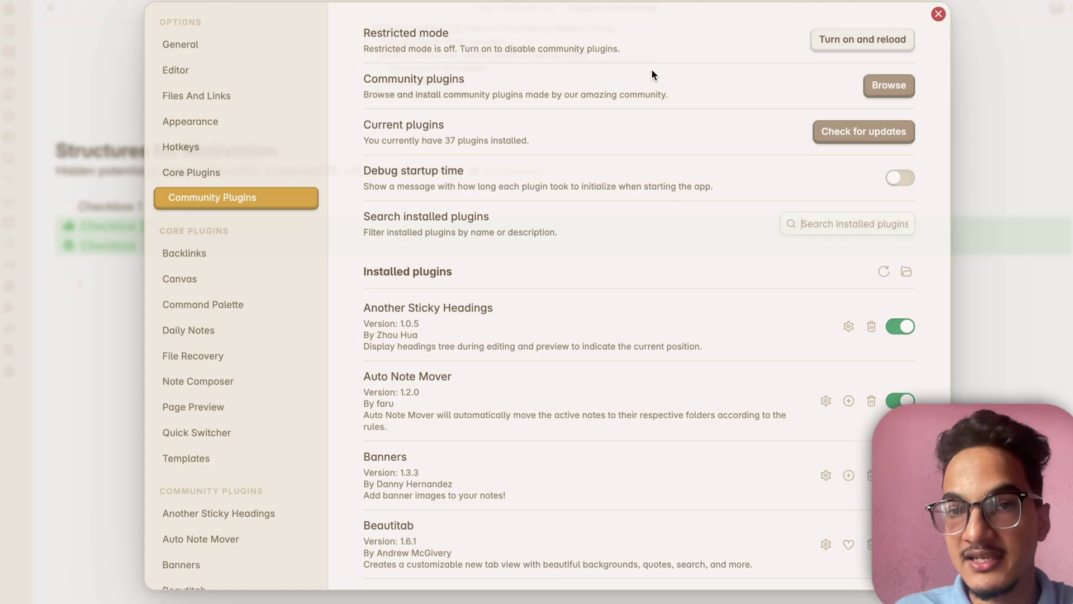
pyautogui.scroll(-20, 644, 366)
pyautogui.scroll(-10, 644, 367)
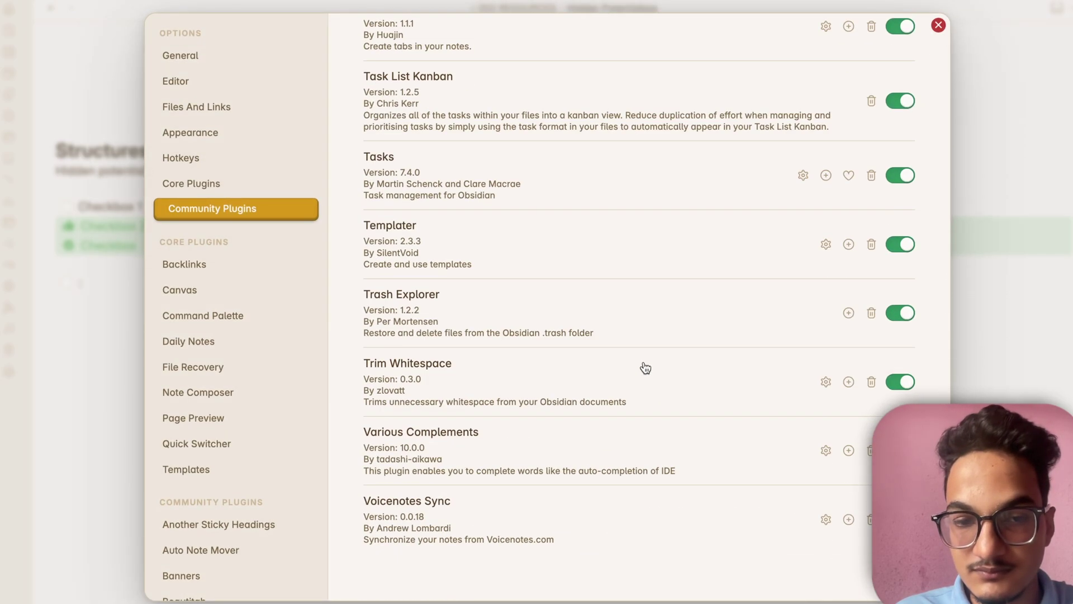
pyautogui.scroll(15, 644, 366)
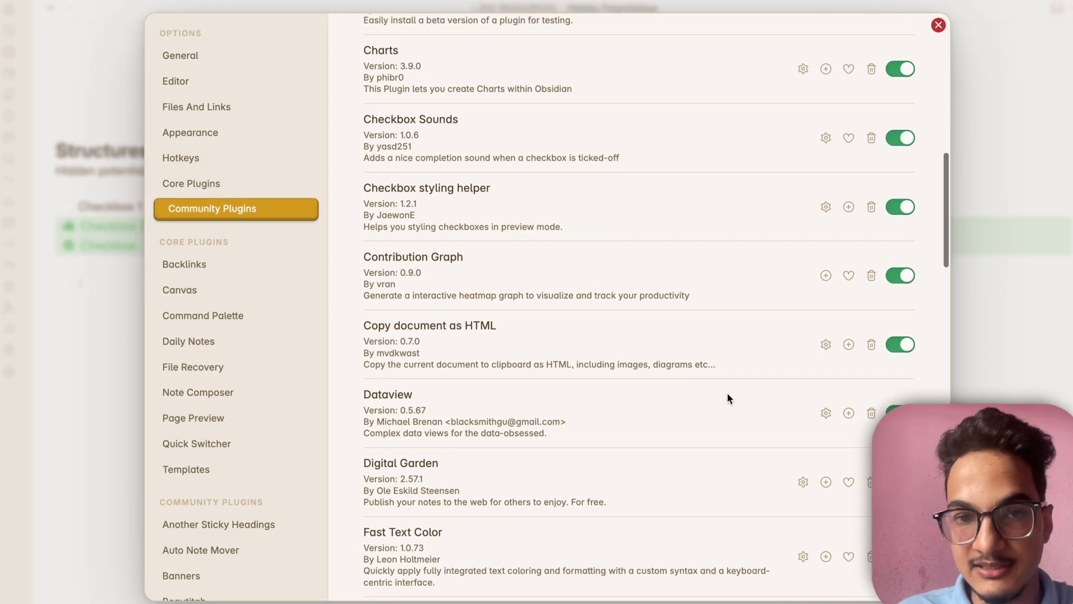
pyautogui.scroll(-5, 727, 398)
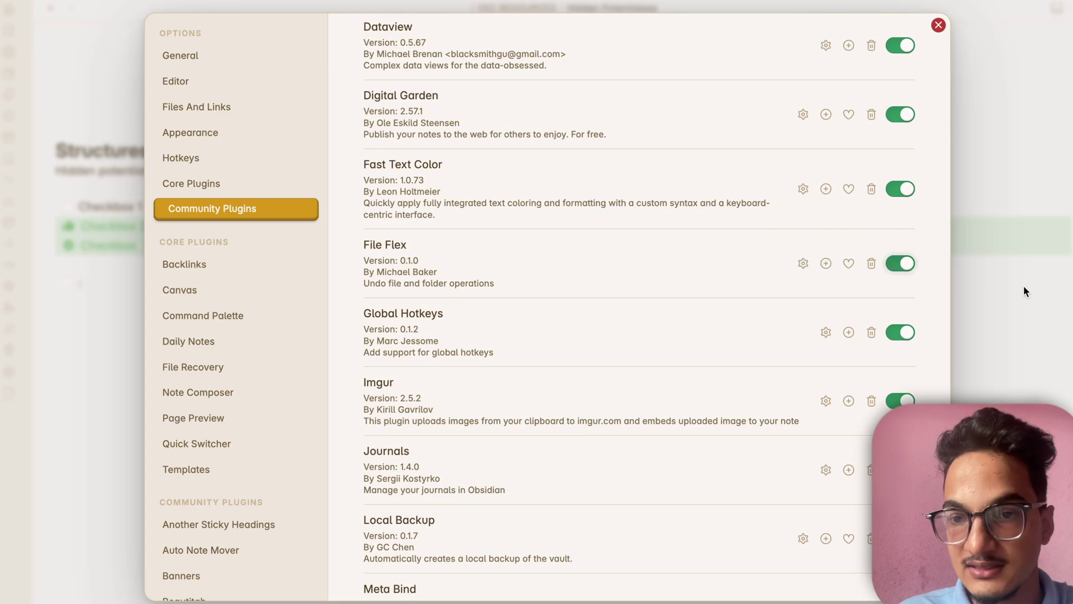
pyautogui.click(1024, 286)
# - Search the hotkey settings for the File Flex commands, check the hotkey assigned to its Undo command, and close the settings
pyautogui.hotkey('ctrl', ',')
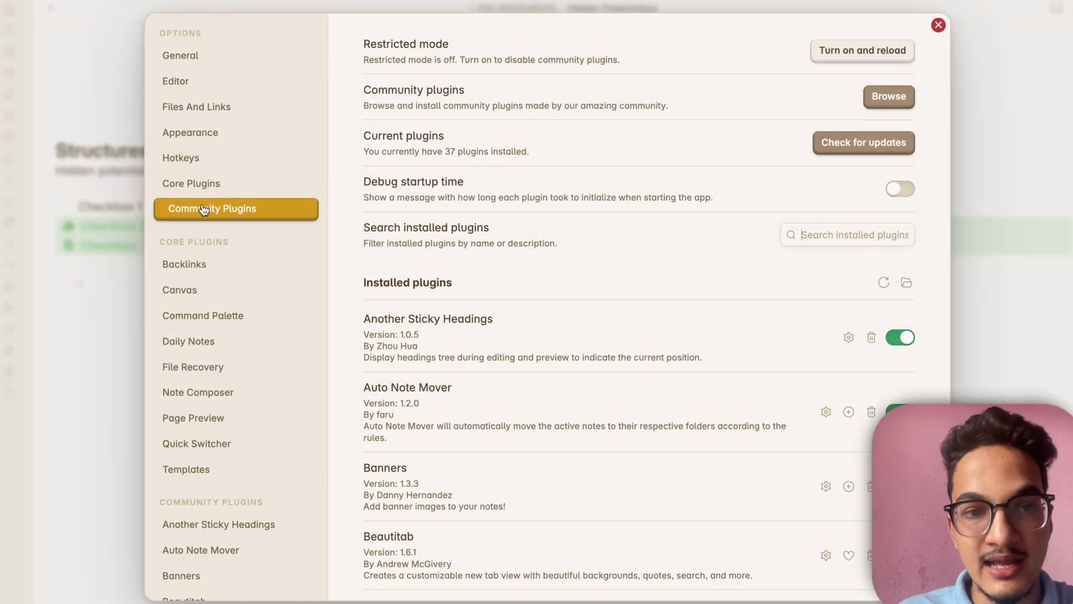
pyautogui.click(185, 157)
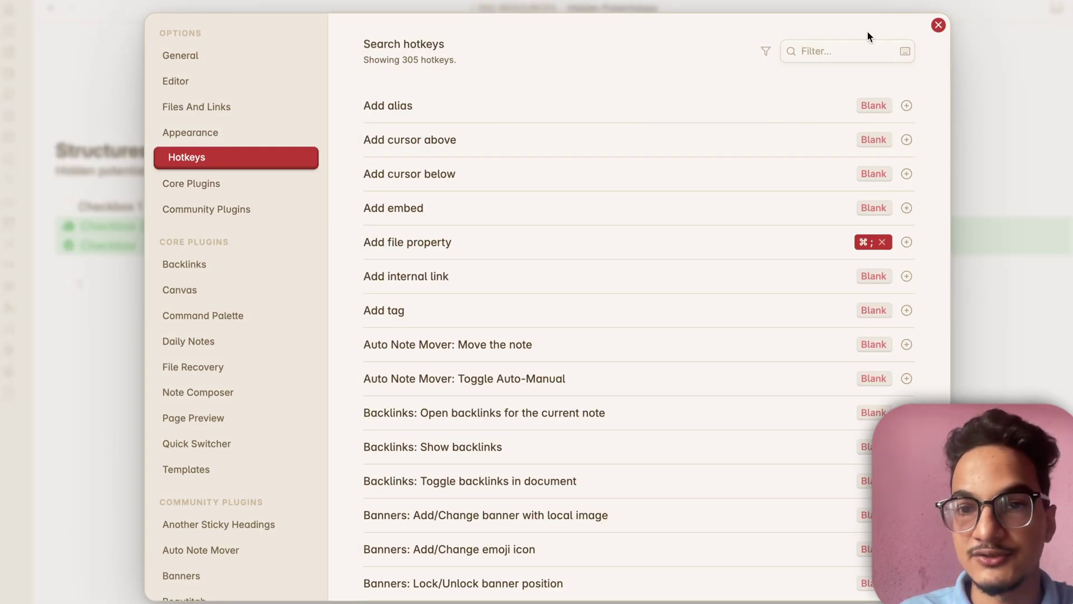
pyautogui.write('com')
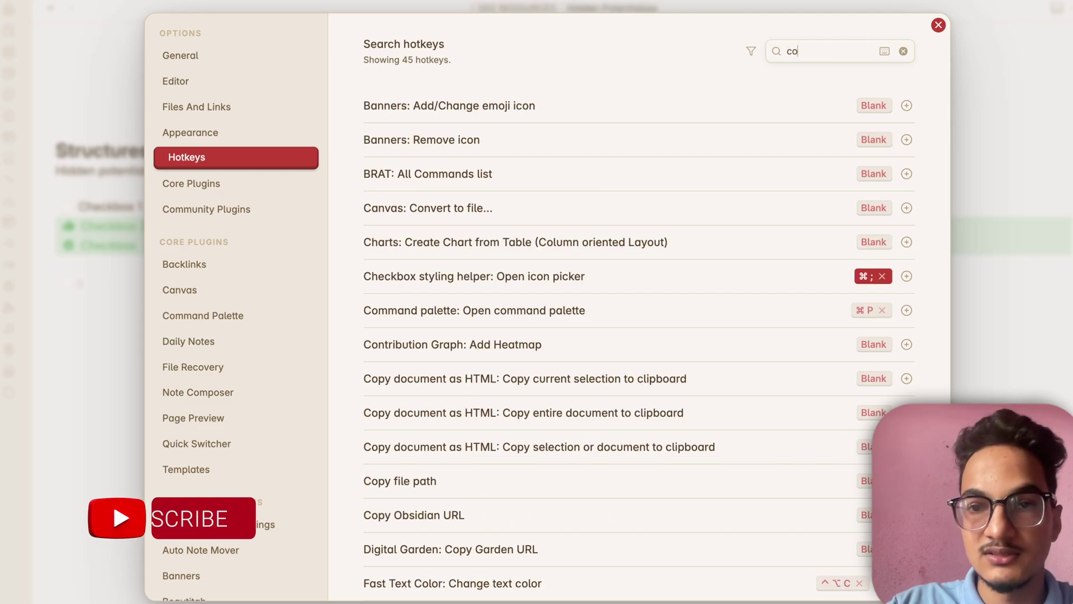
pyautogui.press('BackSpace')
pyautogui.press('BackSpace')
pyautogui.press('BackSpace')
pyautogui.write('hotke')
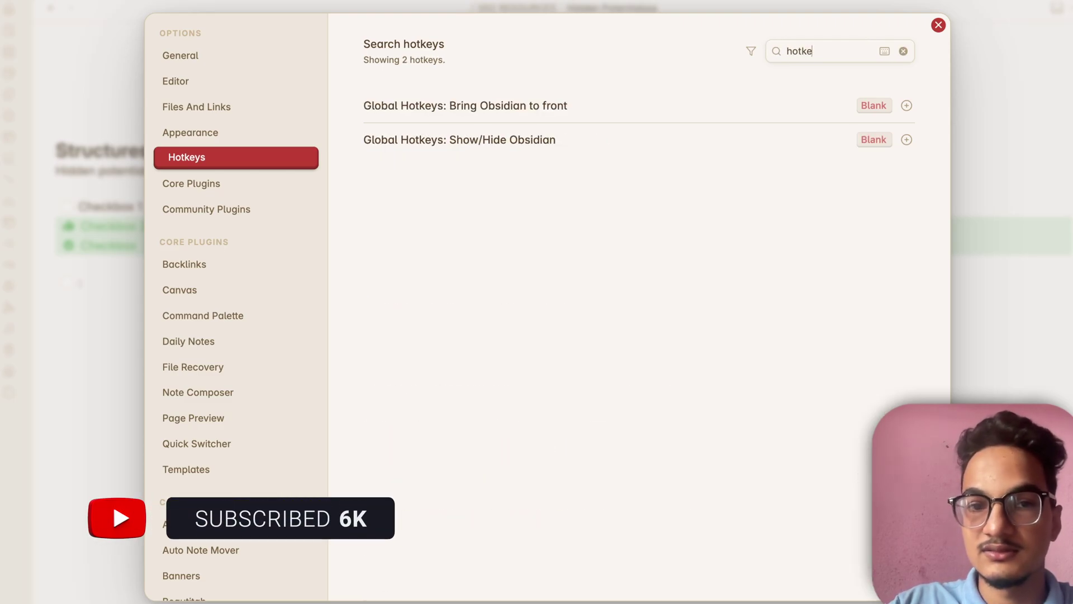
pyautogui.press('super+a')
pyautogui.write('file f')
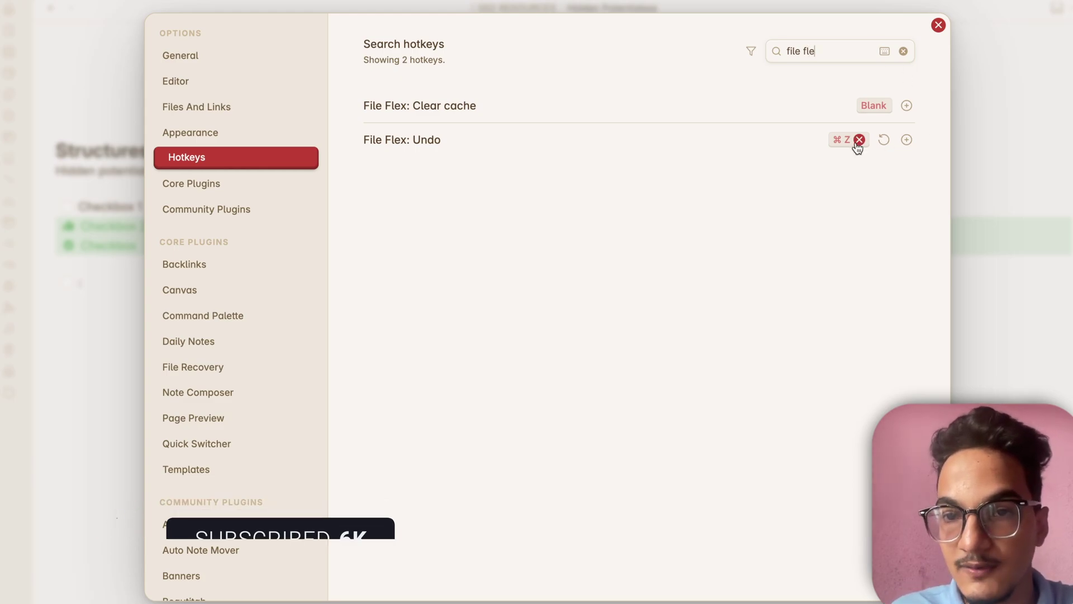
pyautogui.click(938, 25)
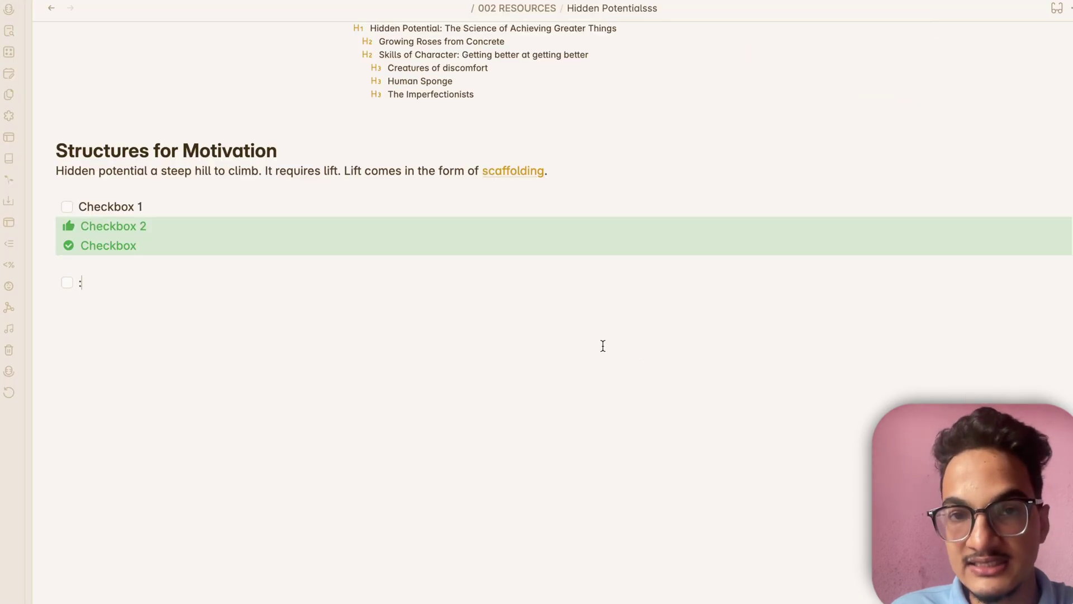
# - Rename the note to "Hidden Potentialsss is hidden" and undo the rename with File Flex
pyautogui.click(664, 10)
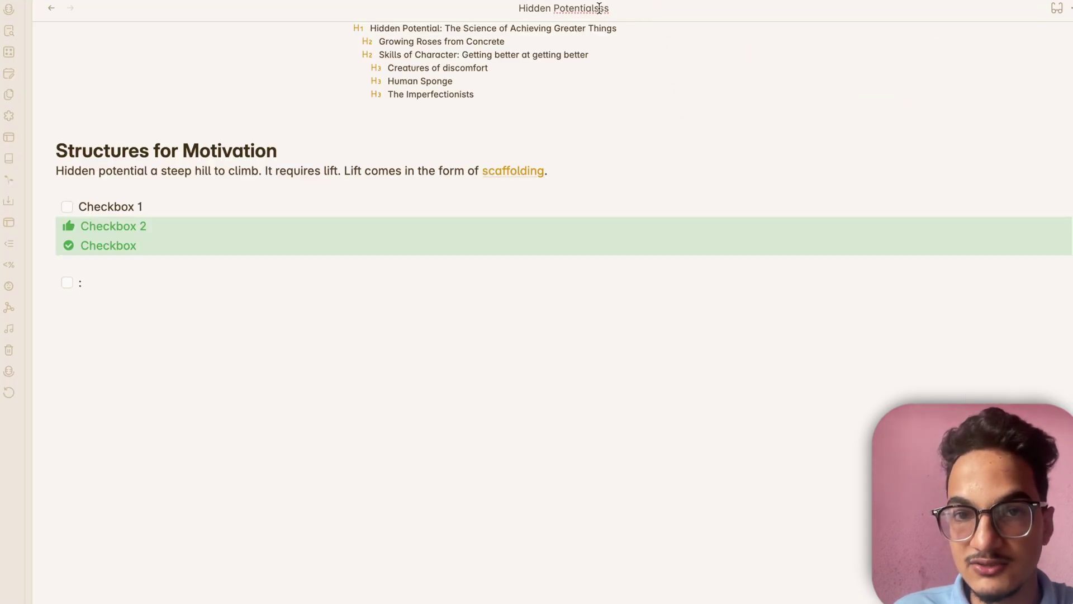
pyautogui.write('is hidden')
pyautogui.click(663, 205)
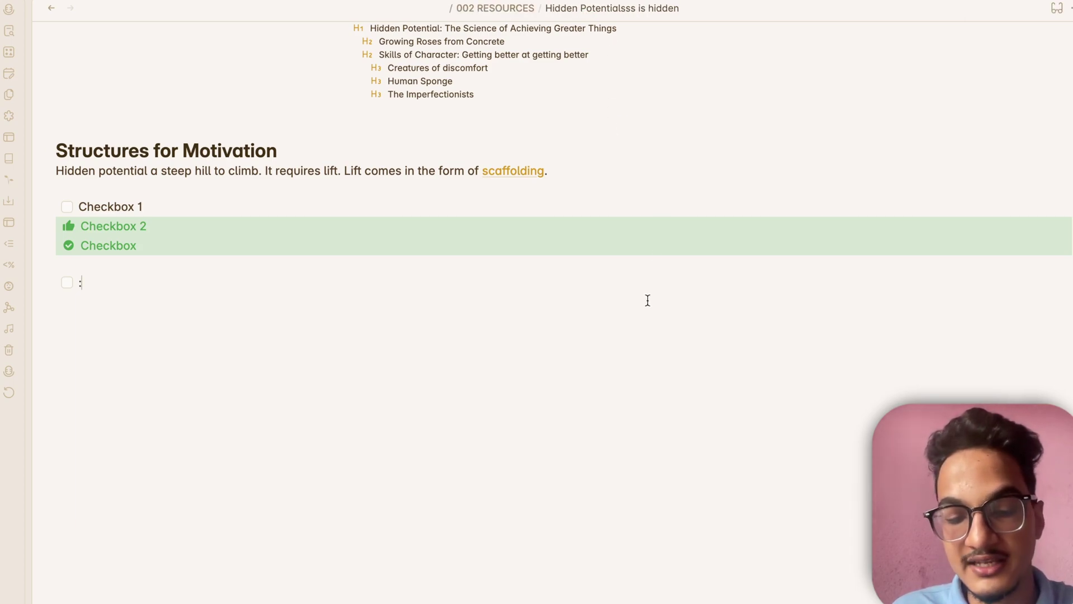
pyautogui.hotkey('ctrl', 'z')
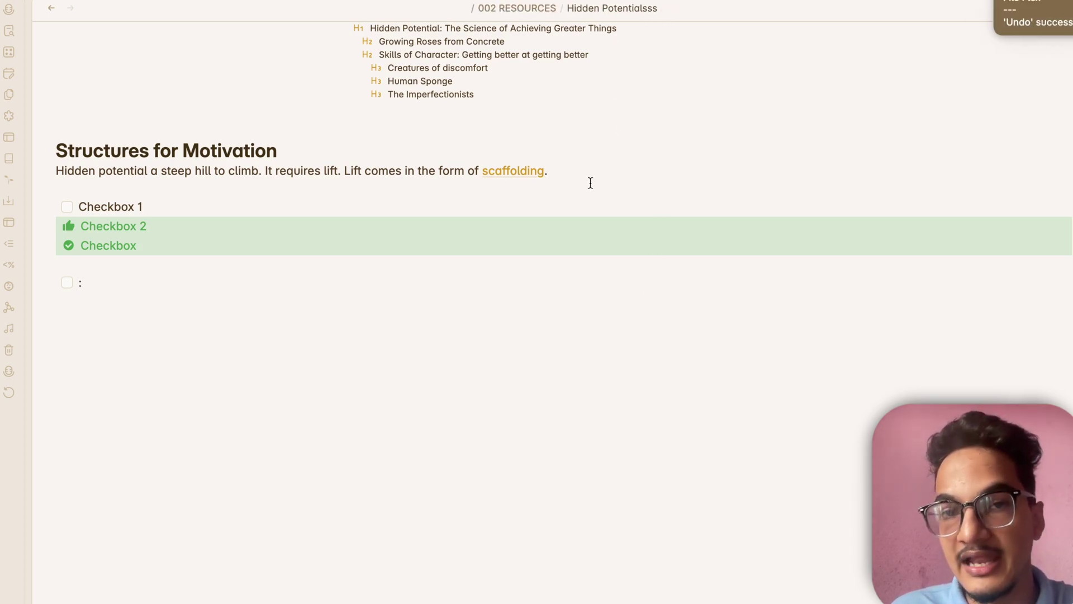
# - Rename the note to "Hidden Potential"
pyautogui.click(656, 6)
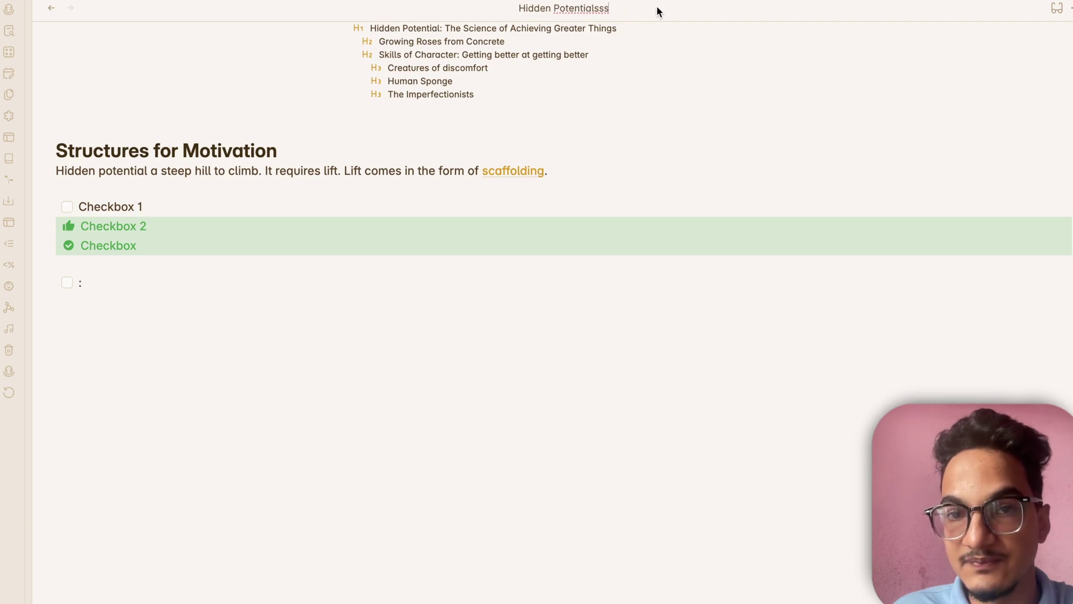
pyautogui.press('BackSpace')
pyautogui.press('BackSpace')
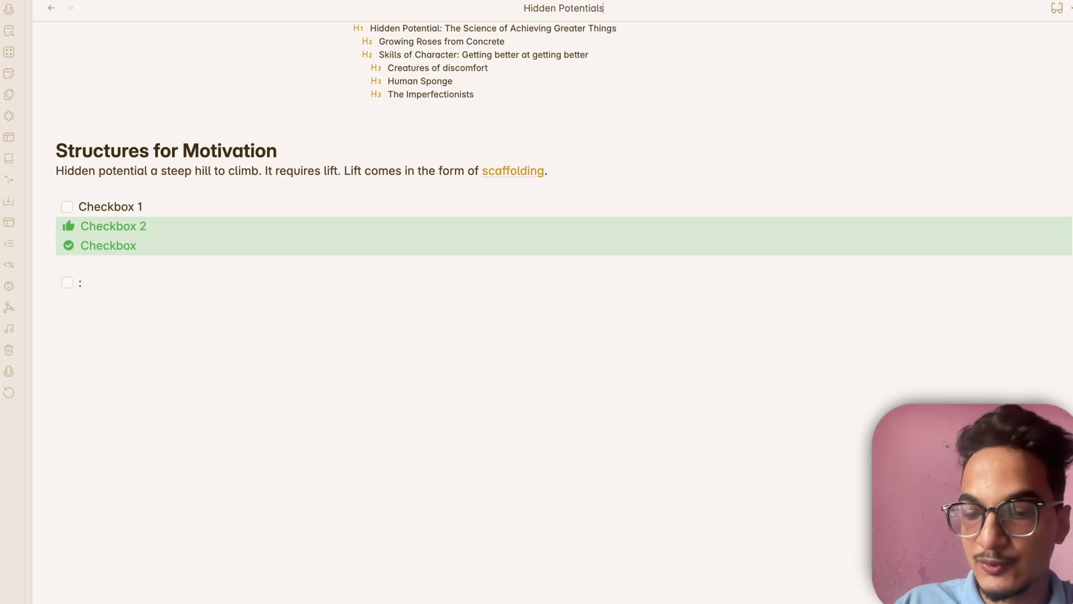
pyautogui.press('BackSpace')
# - Reveal the file list, move the "Chasing perfectionism can backfire" note into the Tasks folder, and undo the move with File Flex
pyautogui.press('super+backslash')
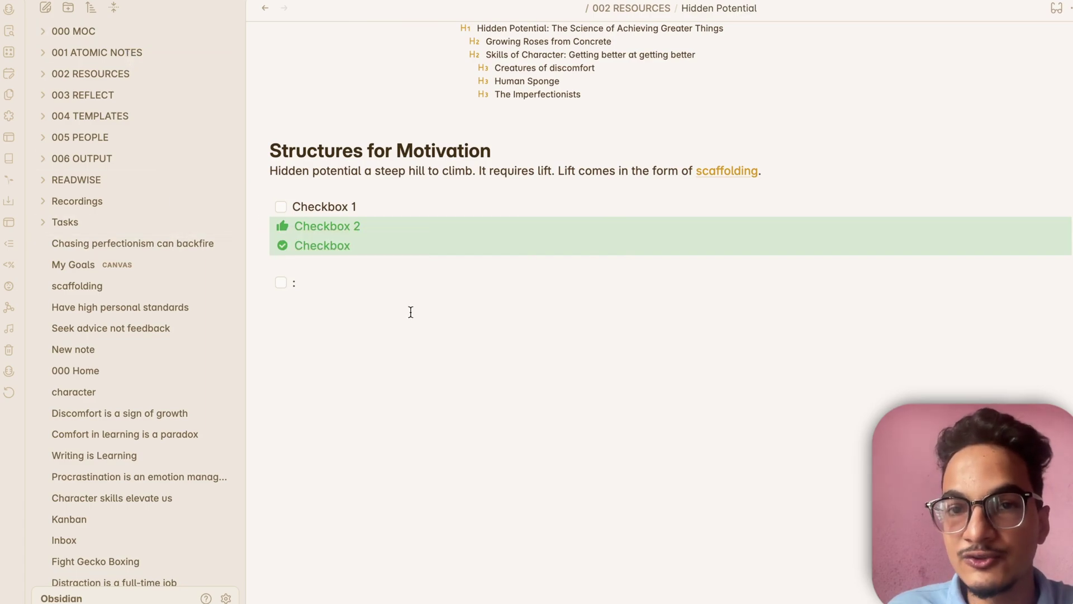
pyautogui.moveTo(149, 246); pyautogui.dragTo(130, 221)
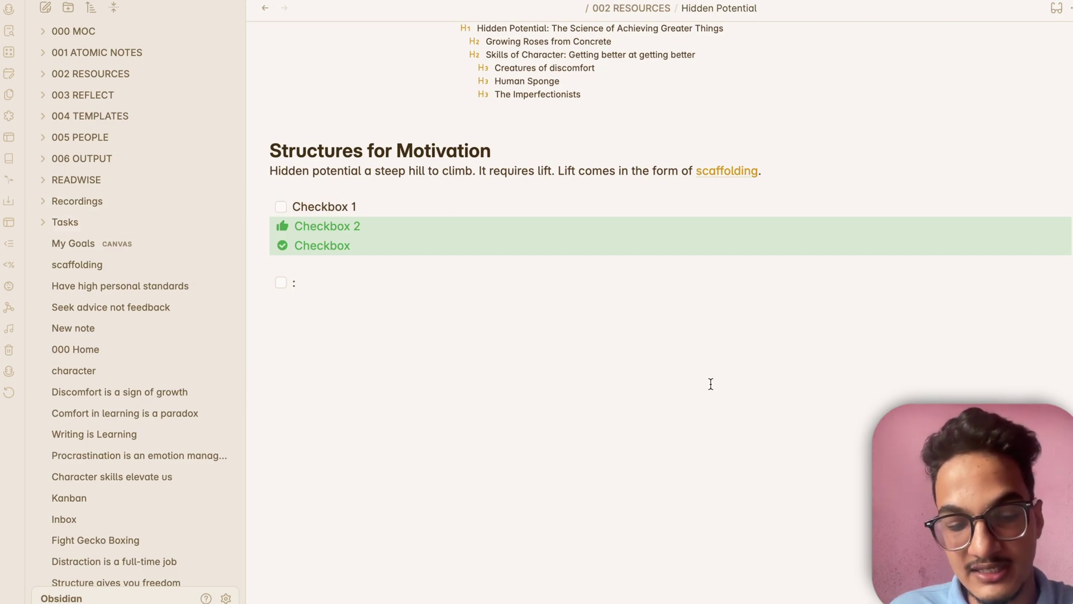
pyautogui.hotkey('ctrl', 'z')
pyautogui.moveTo(86, 245); pyautogui.dragTo(102, 224)
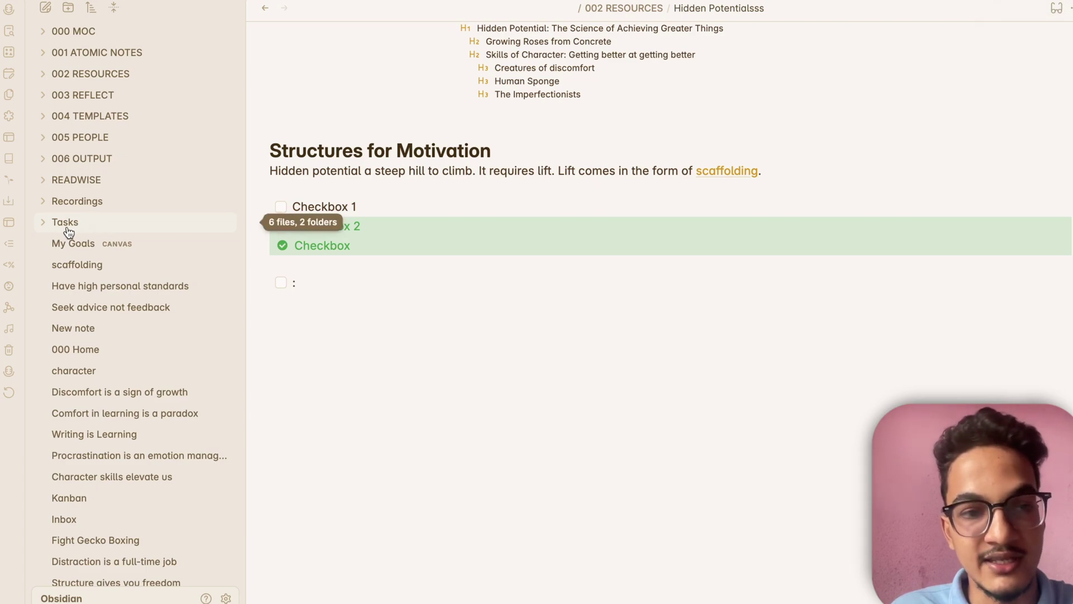
pyautogui.press('super+z')
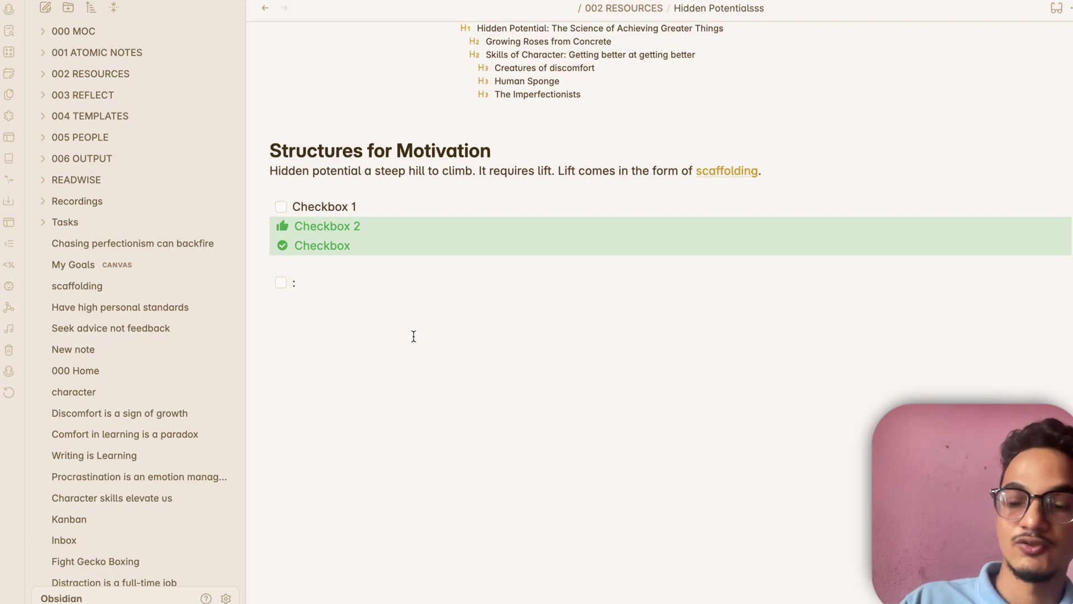
# - Search the community plugins for "virtual link" and install and enable the Virtual Linker / Glossary plugin
pyautogui.press('super+comma')
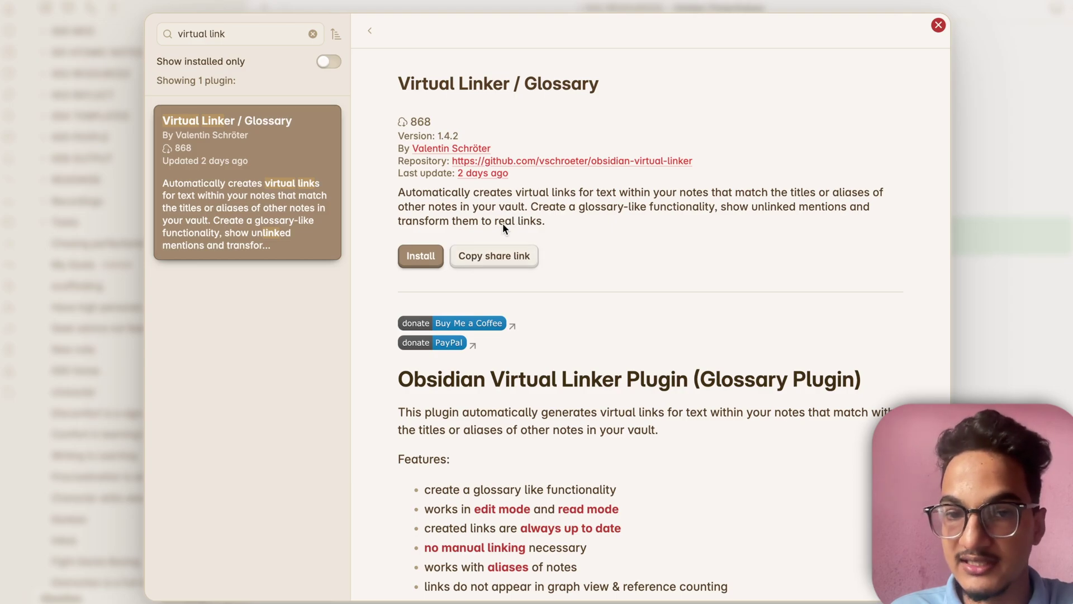
pyautogui.scroll(-1, 747, 494)
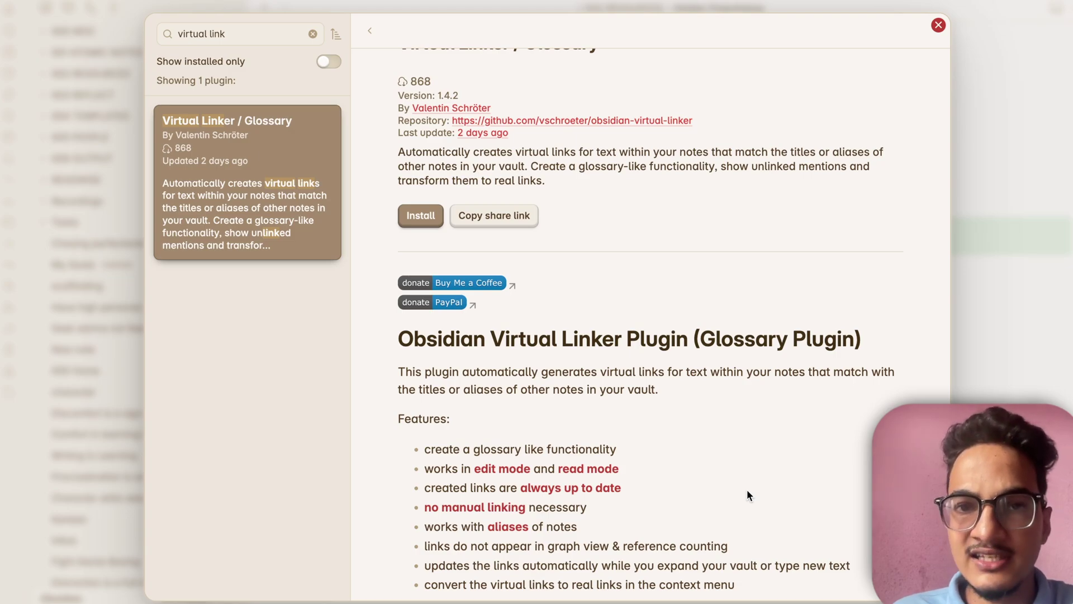
pyautogui.scroll(1, 746, 488)
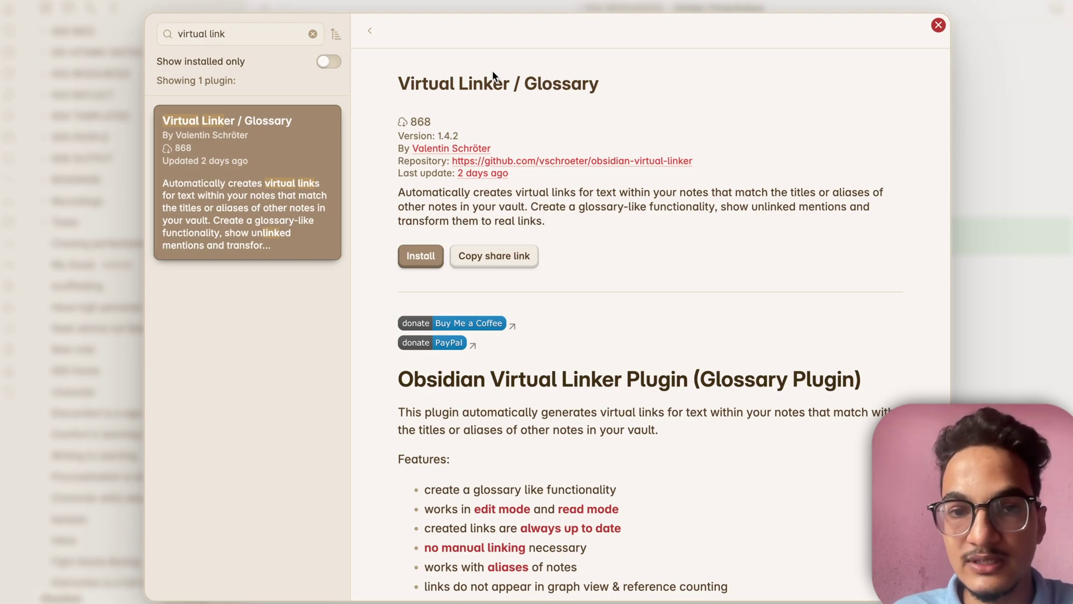
pyautogui.click(939, 24)
pyautogui.click(936, 24)
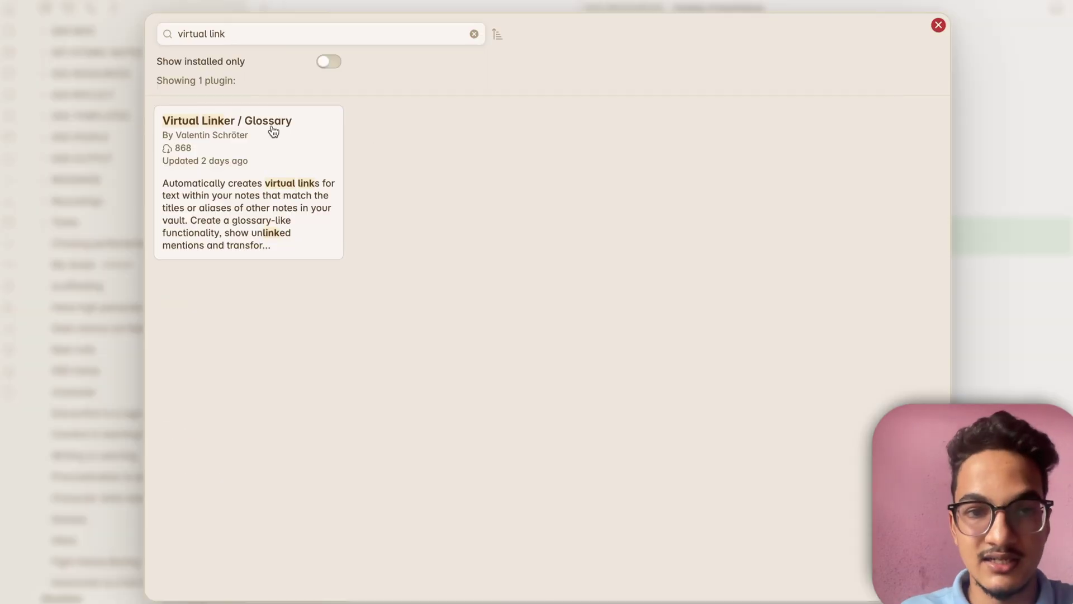
pyautogui.click(271, 132)
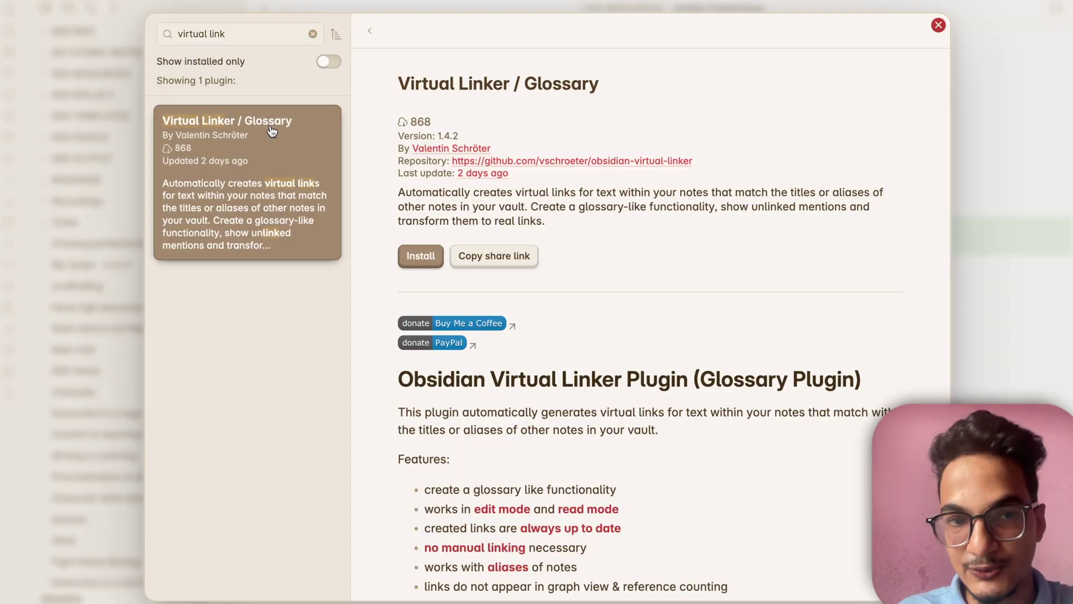
pyautogui.click(421, 266)
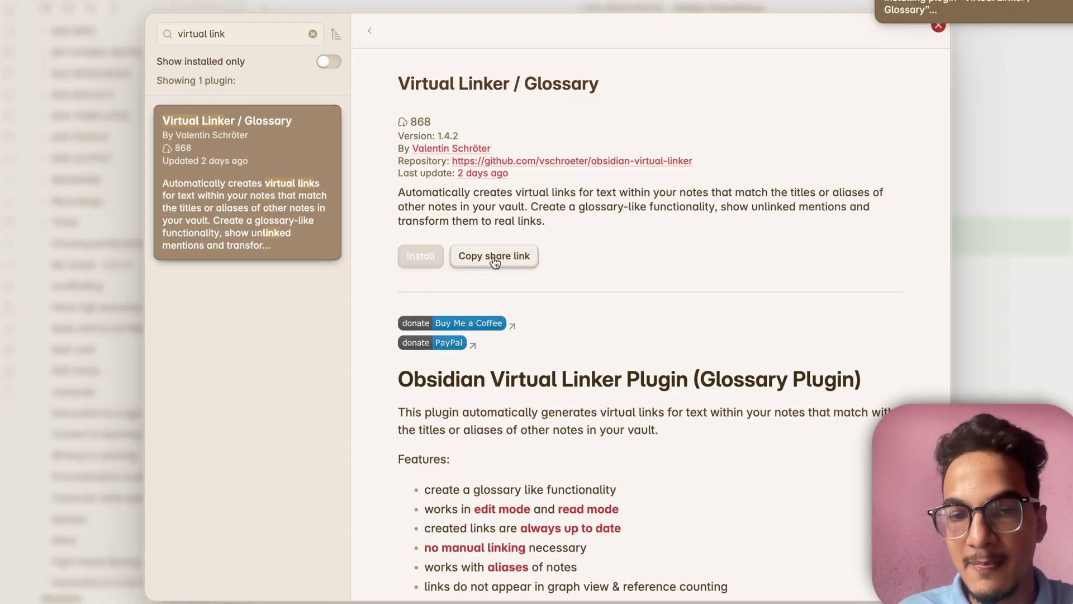
pyautogui.click(428, 256)
# - Open the Virtual Linker options, review the matching behavior and matched files settings, and close the settings
pyautogui.click(428, 255)
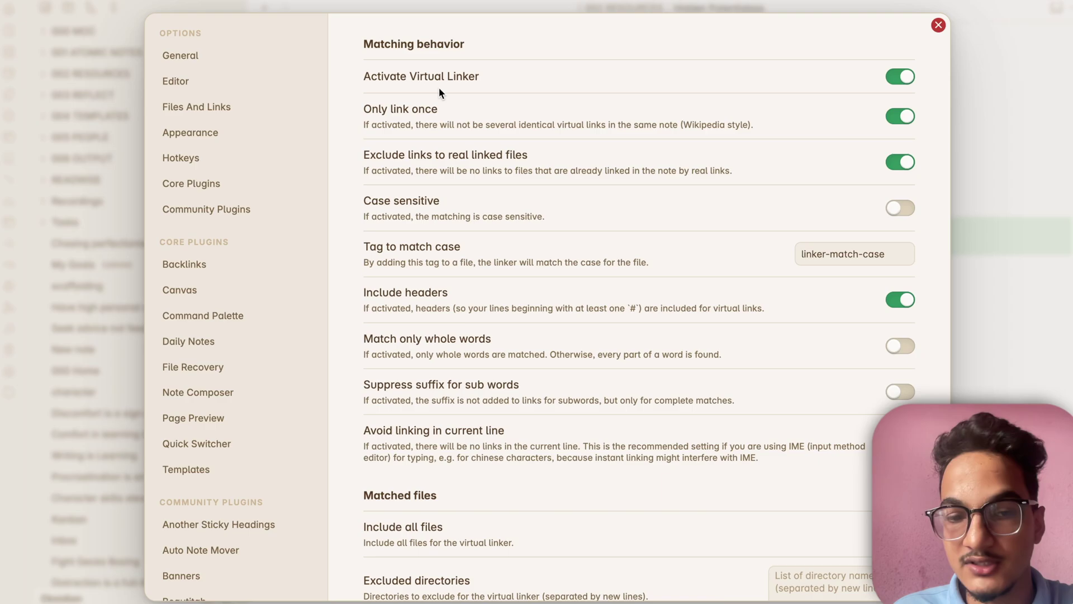
pyautogui.scroll(-5, 478, 105)
pyautogui.scroll(5, 539, 183)
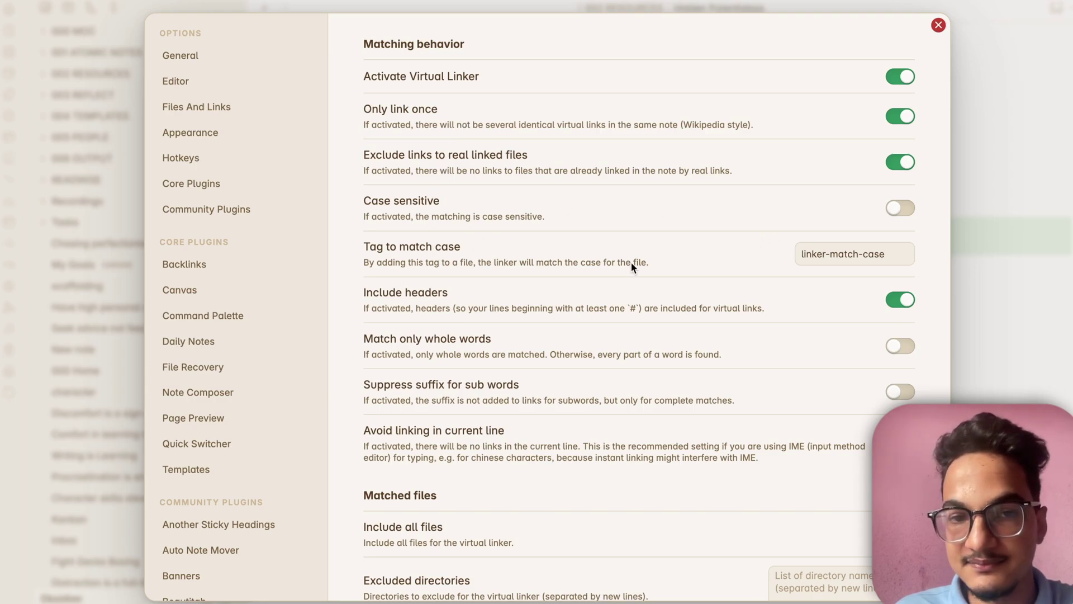
pyautogui.press('Escape')
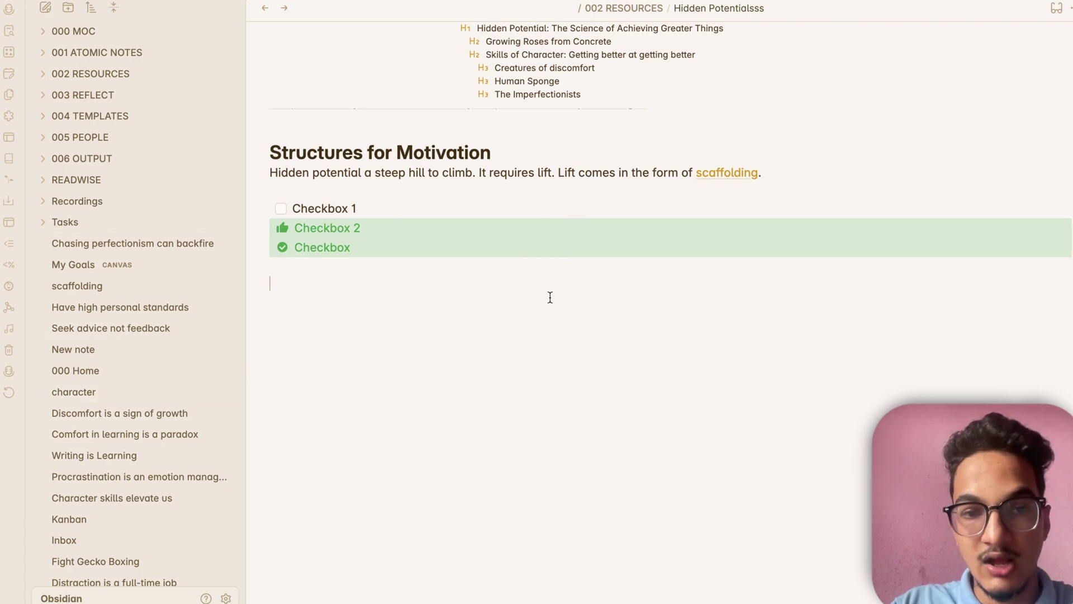
# - Write "Character is an ability to live life by your principles." below the checkbox list in the note
pyautogui.write('Chc')
pyautogui.press('BackSpace')
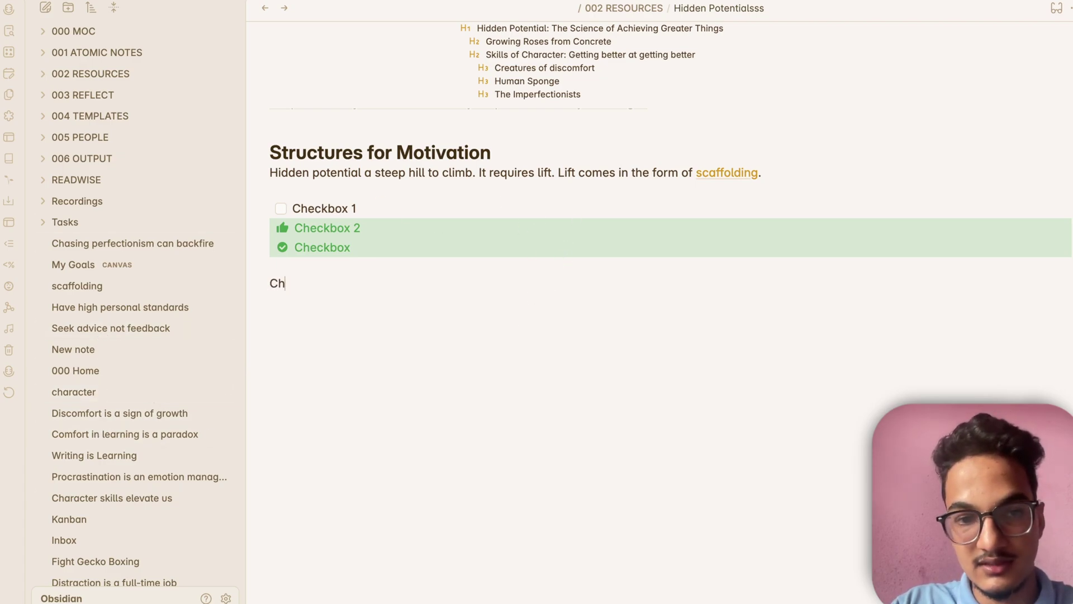
pyautogui.write('aracter is')
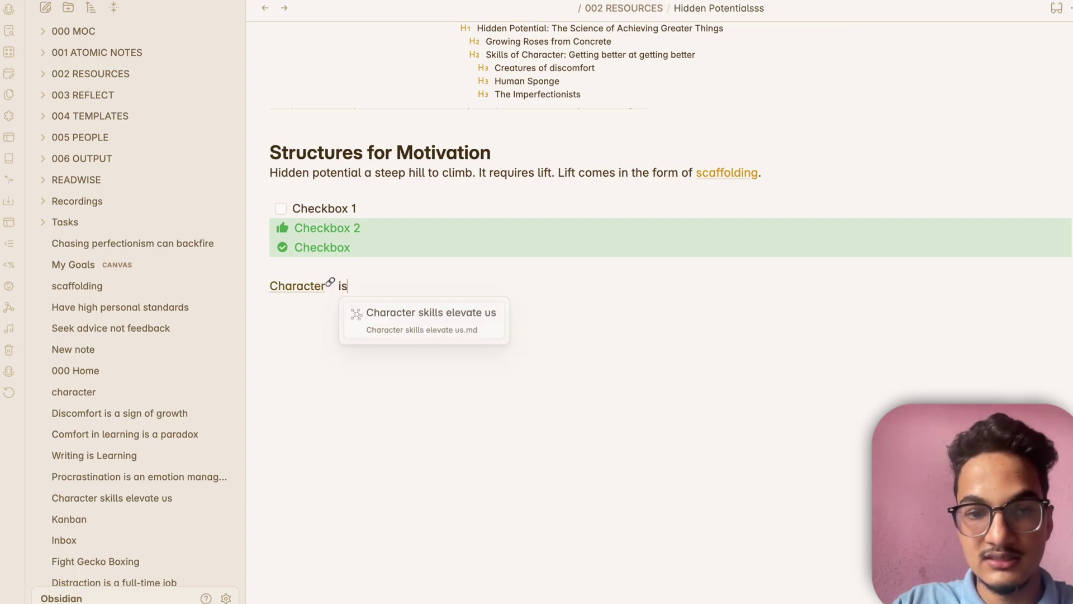
pyautogui.write(' an ability to link')
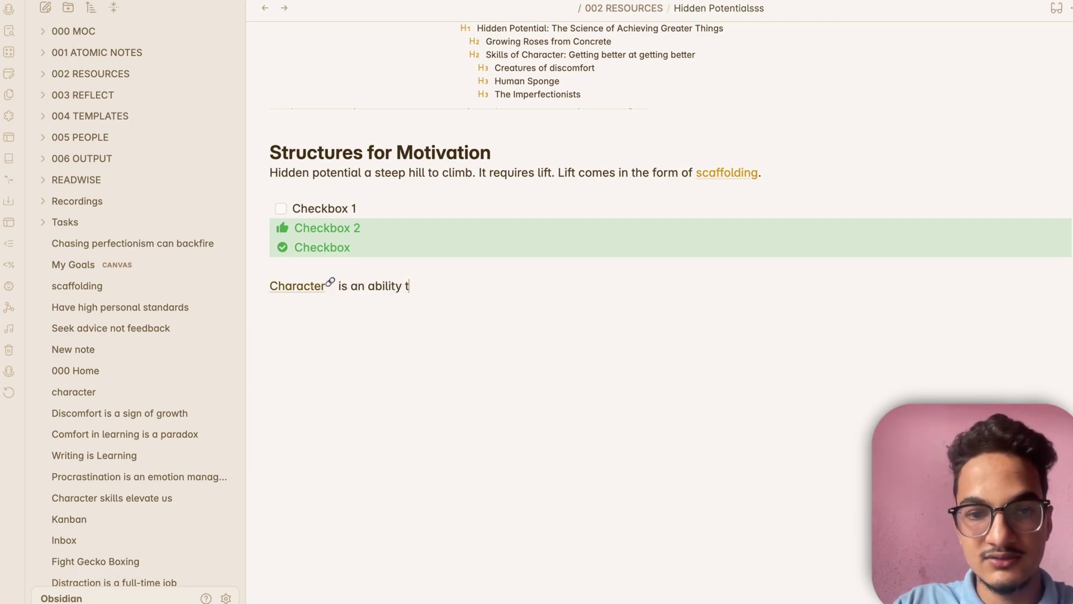
pyautogui.press('BackSpace')
pyautogui.press('BackSpace')
pyautogui.press('BackSpace')
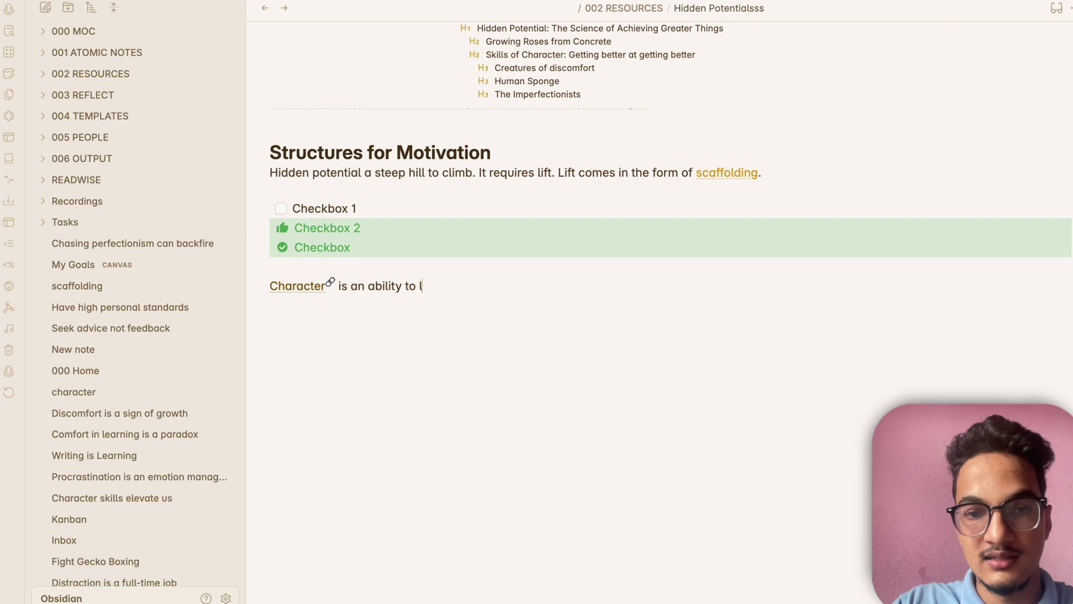
pyautogui.write('ive life by your pri')
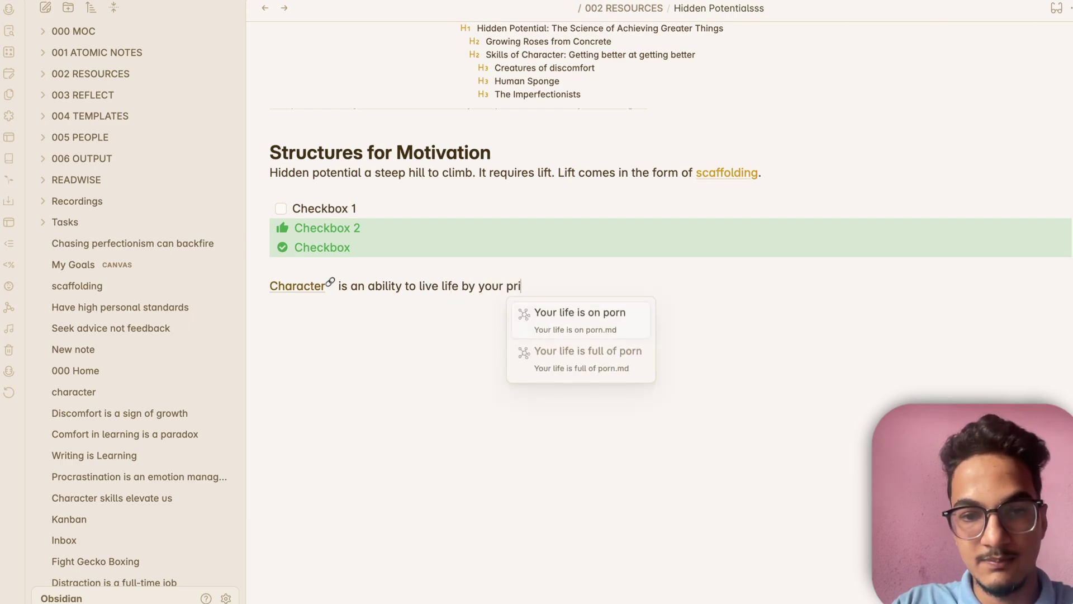
pyautogui.write('nciples.')
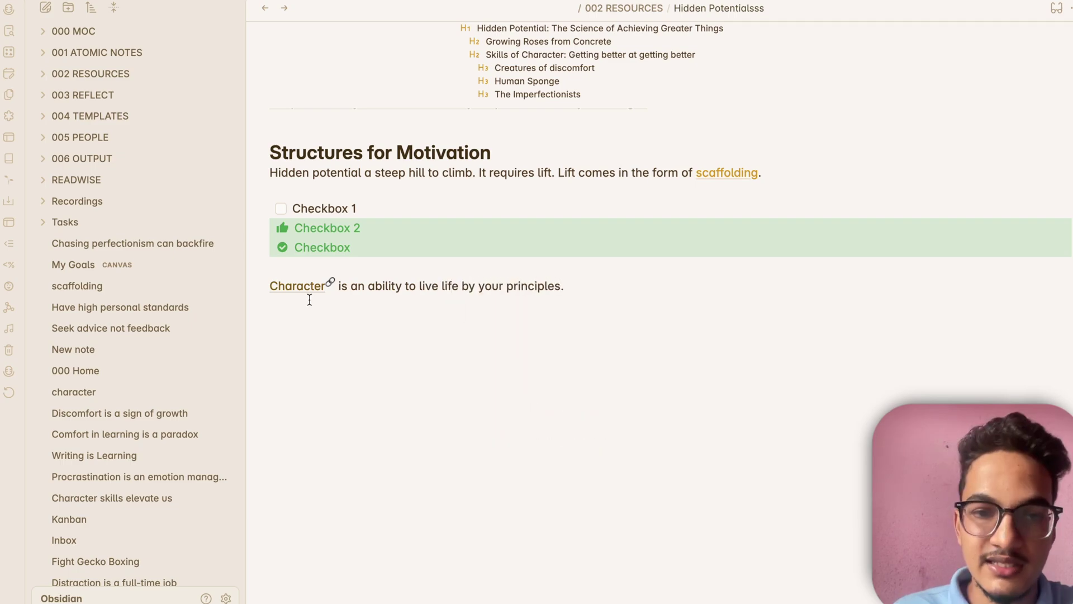
# - Reveal the note's links overview and examine the virtual links throughout the note alongside its unlinked mentions
pyautogui.moveTo(323, 285)
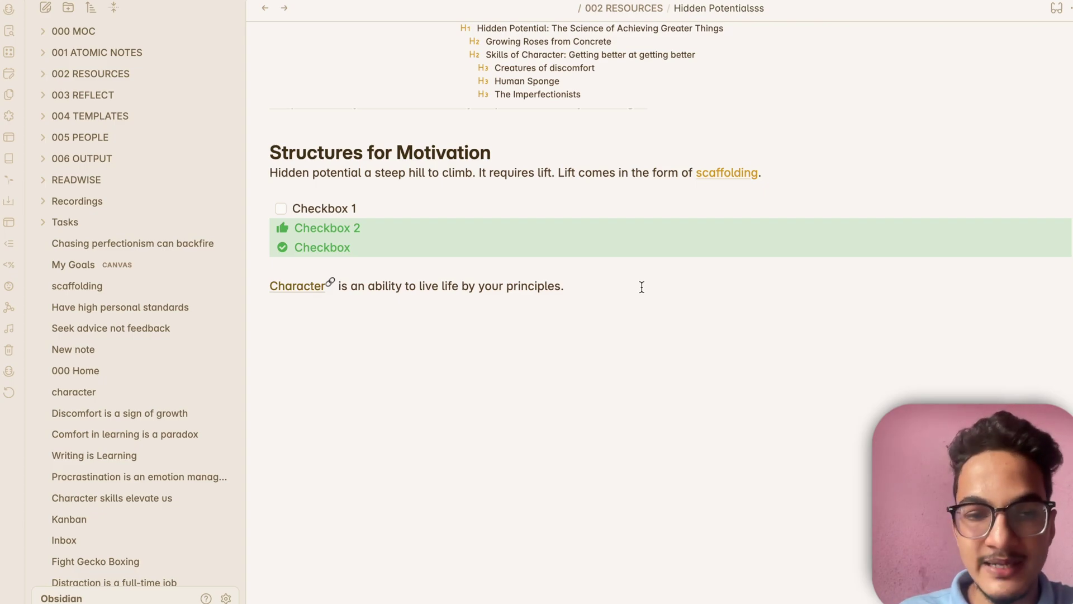
pyautogui.click(1069, 8)
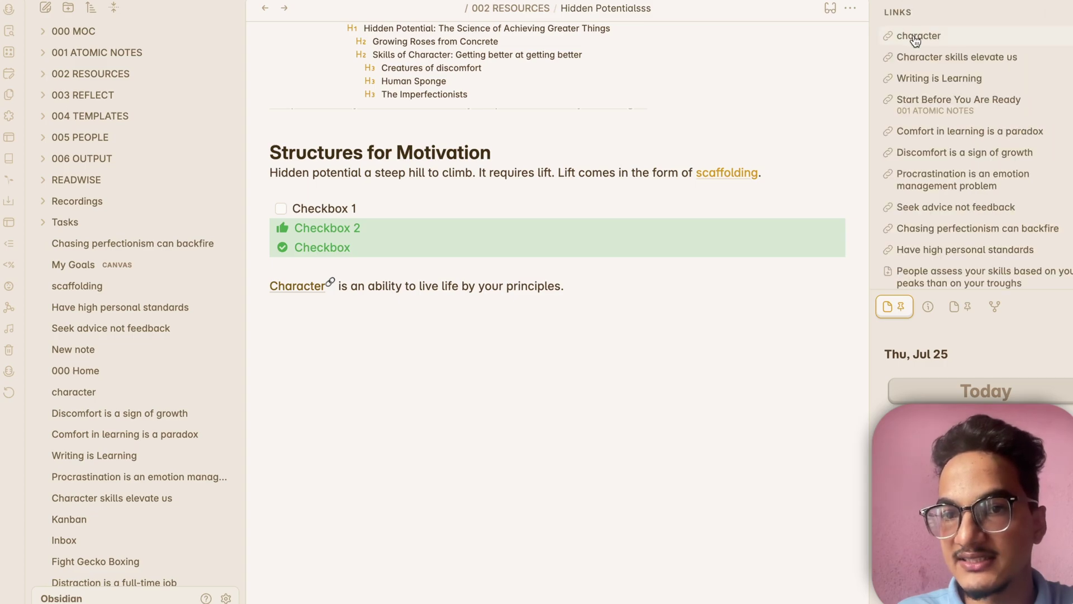
pyautogui.scroll(15, 531, 229)
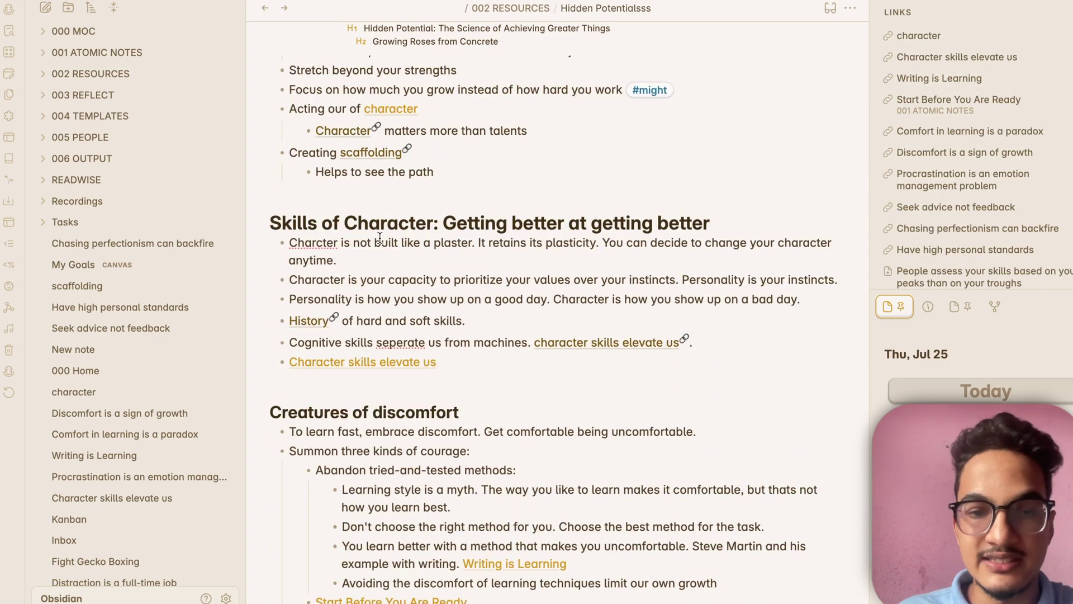
pyautogui.scroll(2, 380, 237)
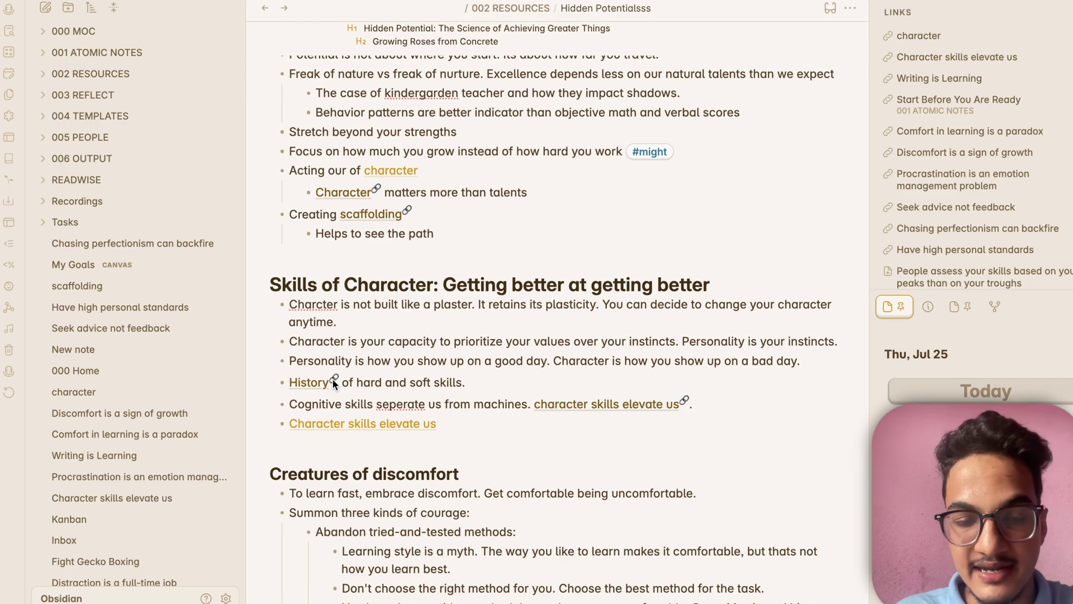
pyautogui.scroll(10, 338, 378)
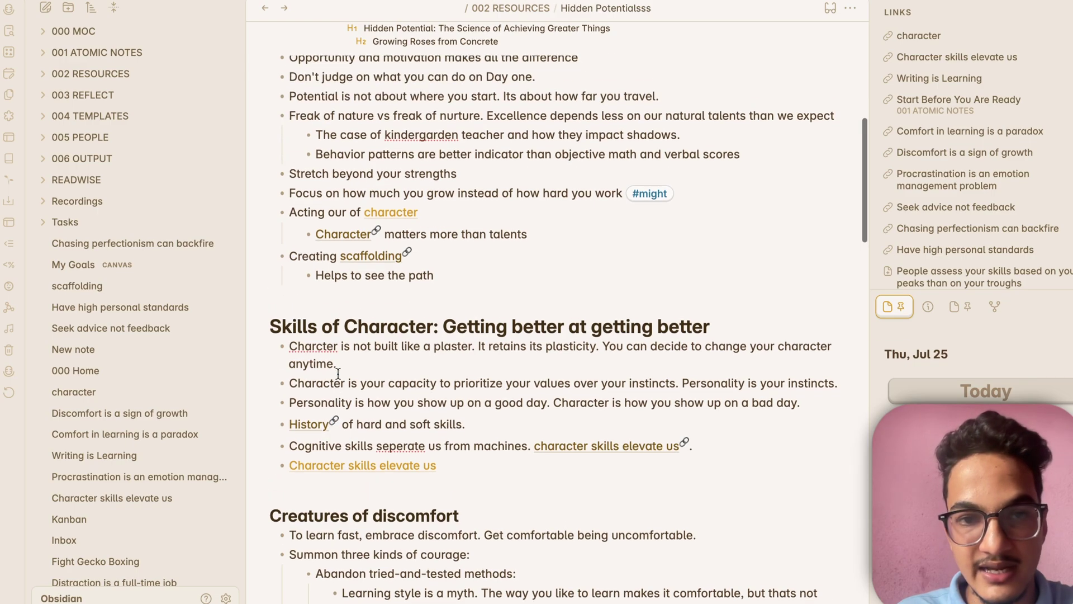
pyautogui.scroll(-20, 338, 373)
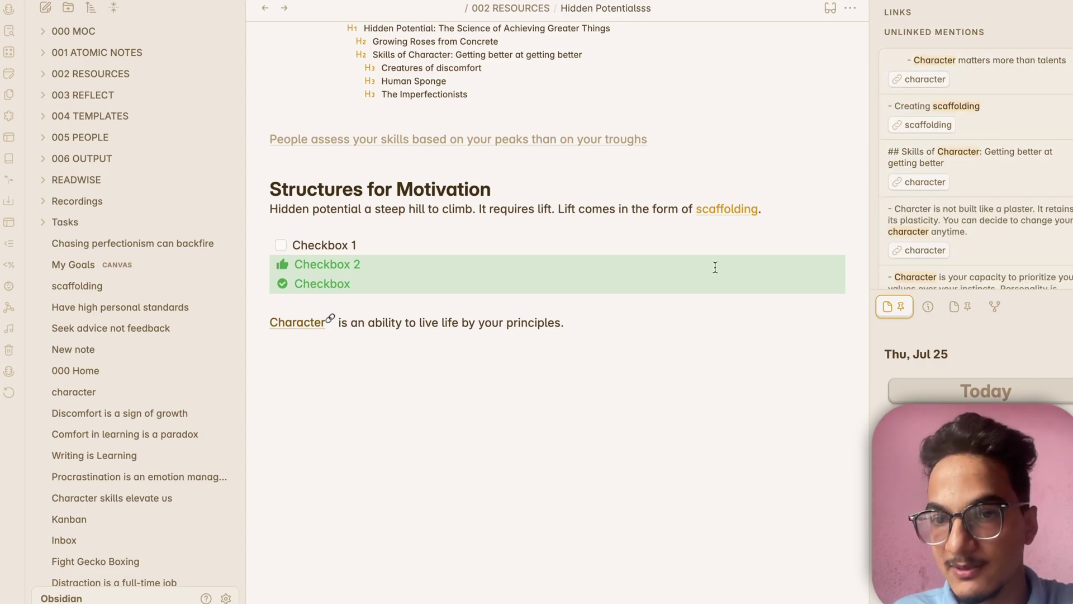
pyautogui.scroll(-5, 970, 100)
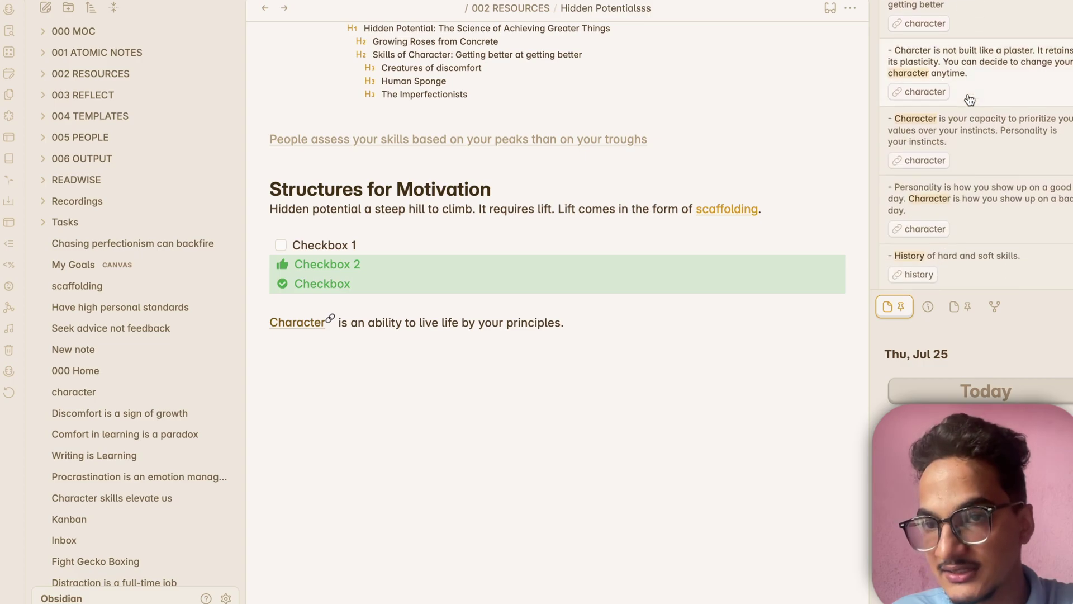
pyautogui.scroll(-3, 970, 100)
pyautogui.scroll(-3, 970, 100)
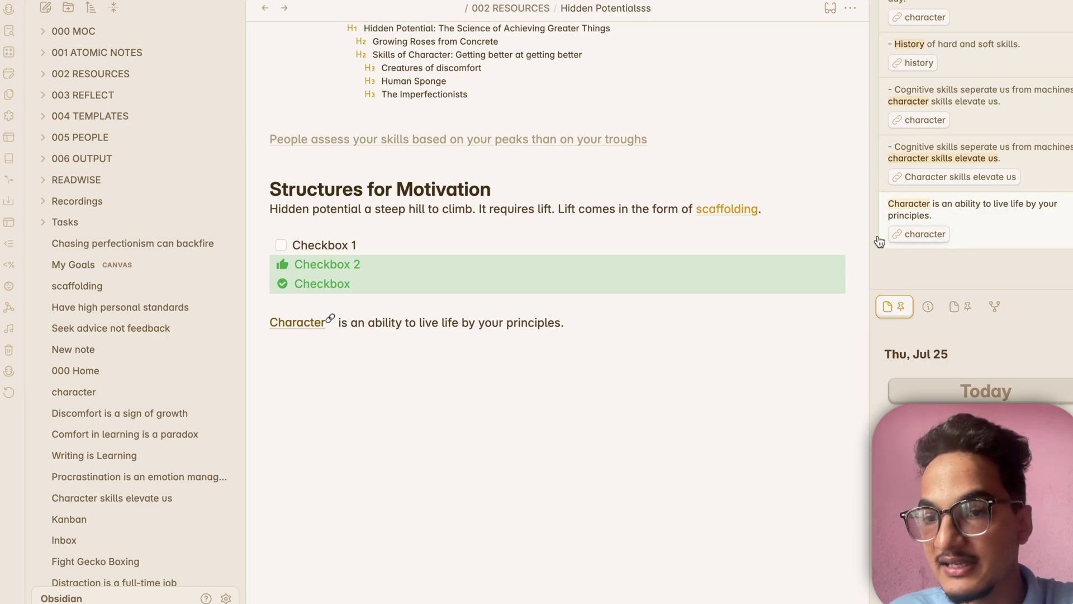
# - Review the Virtual Linker matching settings, close them, and look over the virtual links in the note once more
pyautogui.press('super+comma')
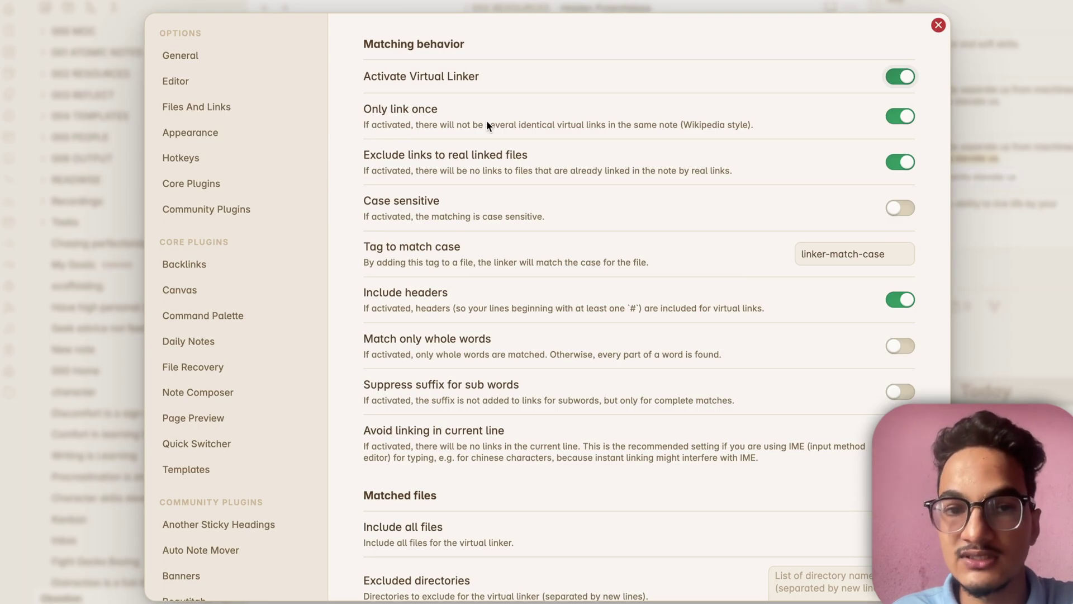
pyautogui.press('Escape')
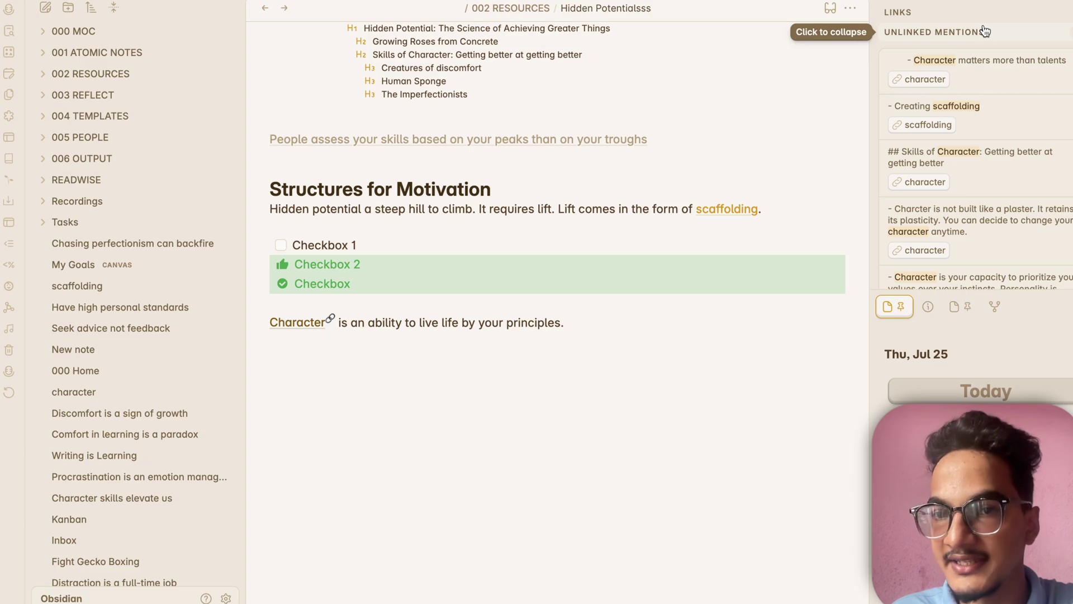
pyautogui.scroll(2, 725, 184)
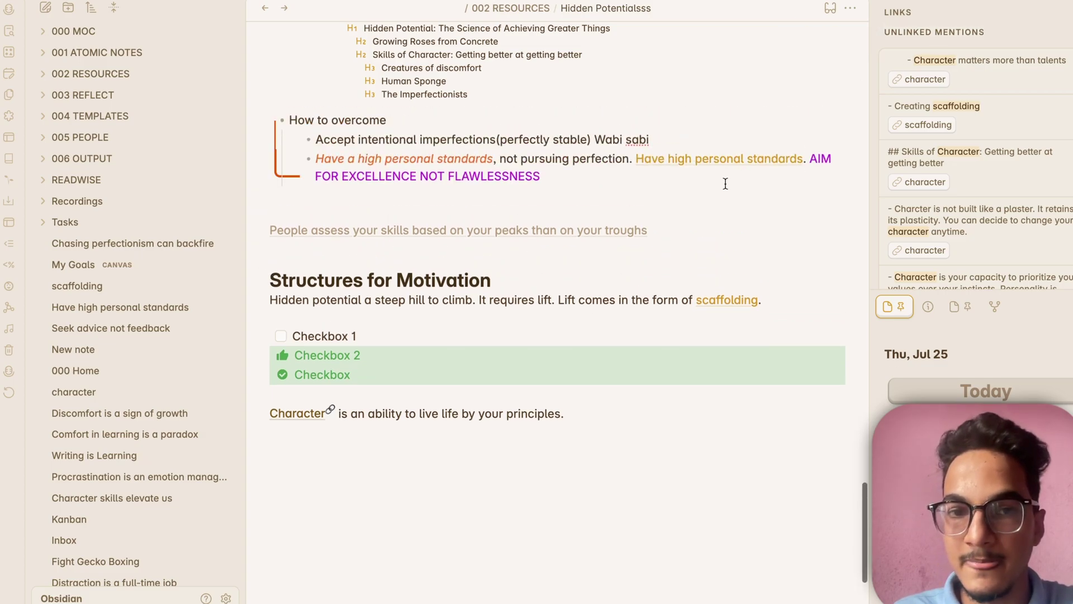
pyautogui.scroll(10, 724, 183)
pyautogui.scroll(-12, 680, 336)
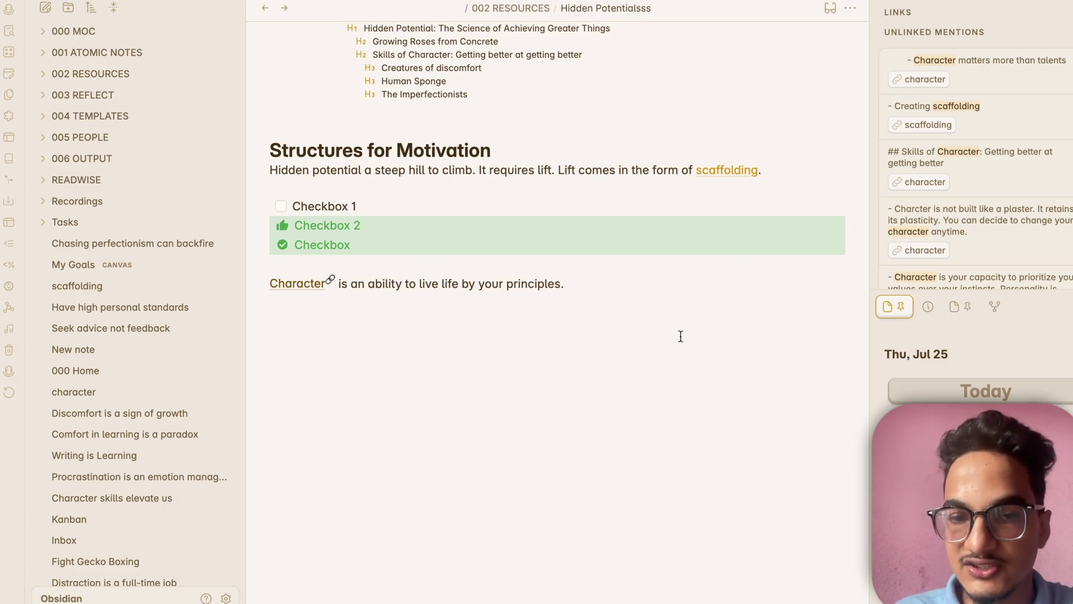
pyautogui.click(692, 296)
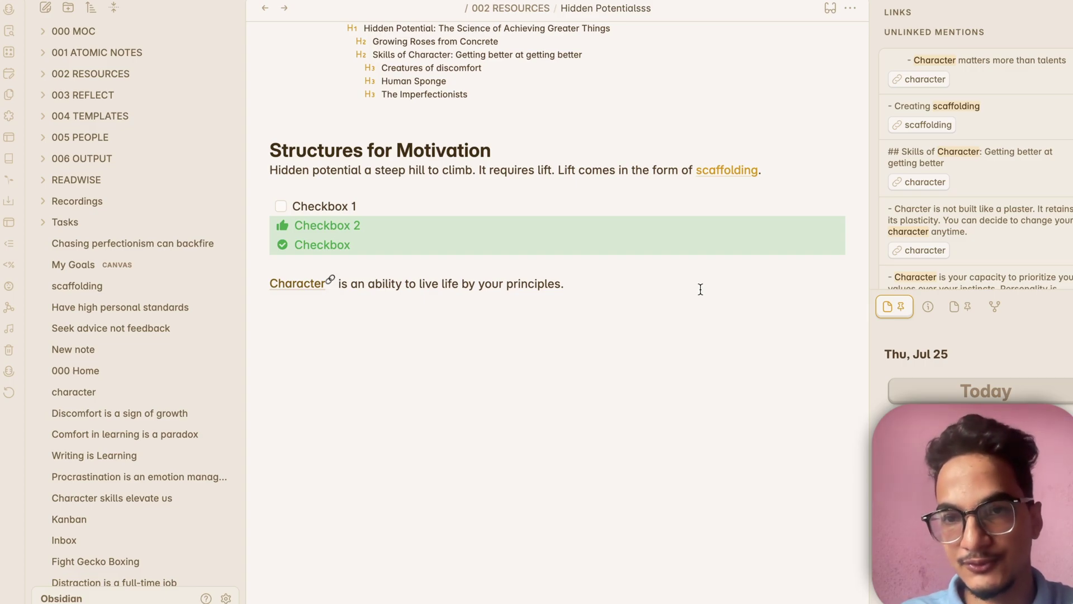
pyautogui.click(290, 285)
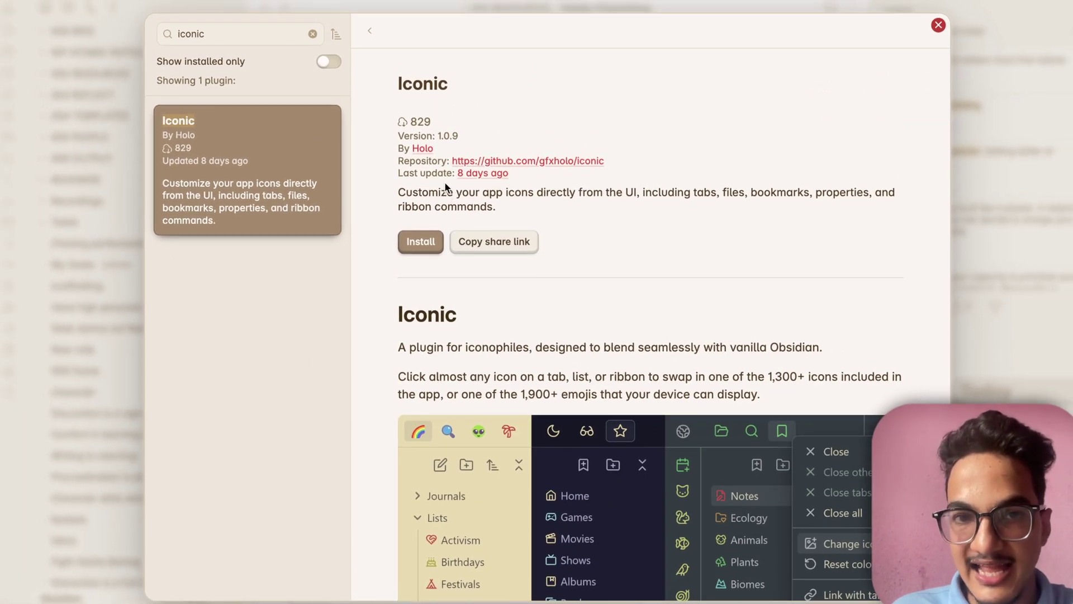
# - Install and enable the Iconic community plugin, and open its options
pyautogui.click(425, 241)
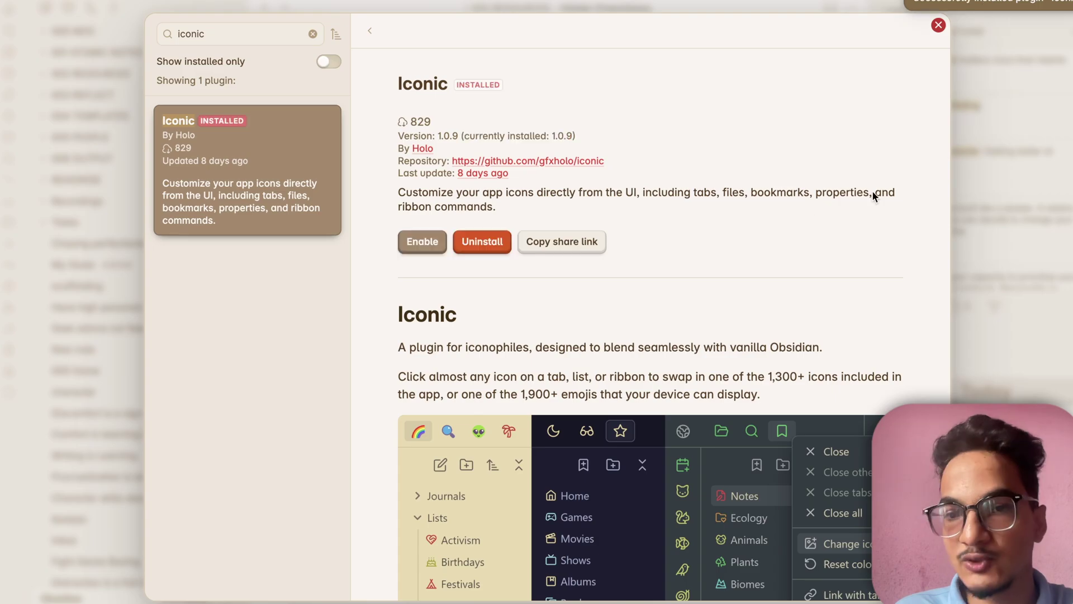
pyautogui.click(423, 243)
pyautogui.click(423, 242)
# - Look over Iconic's list and tab icon, icon picker and advanced settings, and close the settings
pyautogui.scroll(-3, 667, 248)
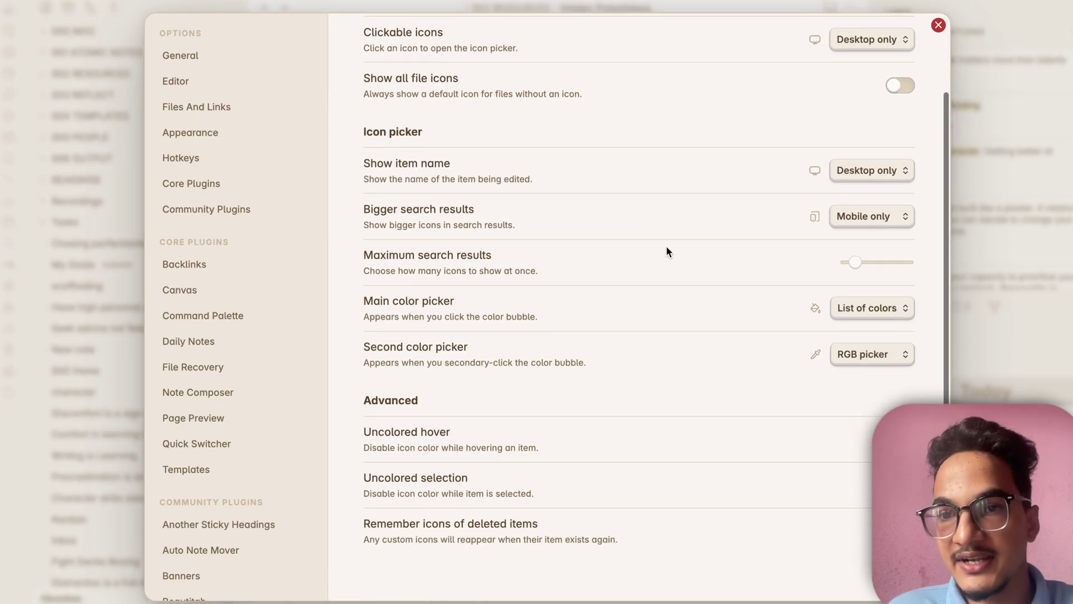
pyautogui.scroll(3, 667, 247)
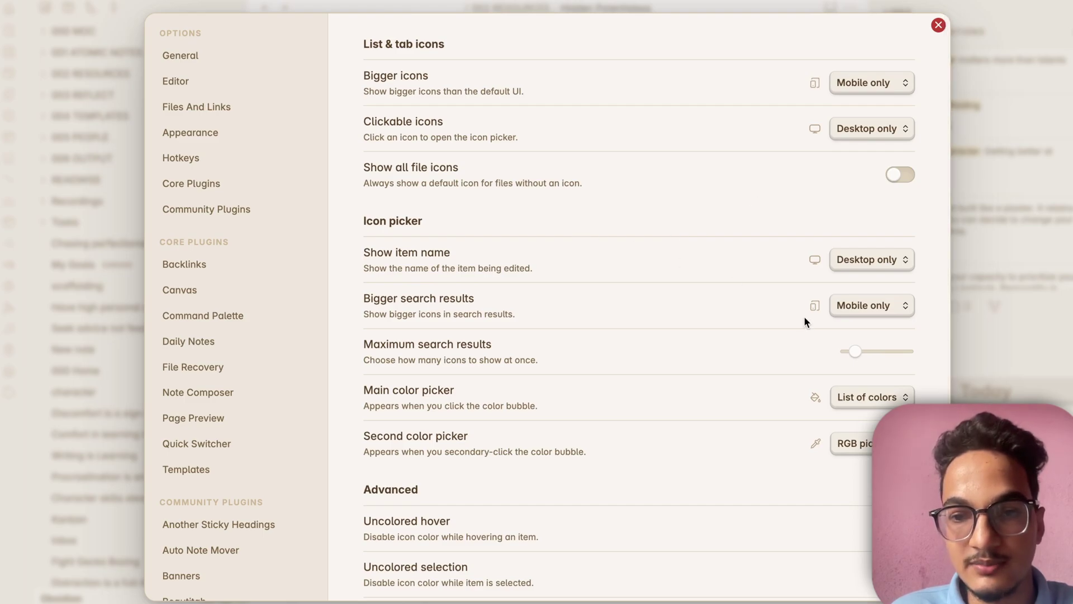
pyautogui.scroll(-3, 710, 422)
pyautogui.click(939, 24)
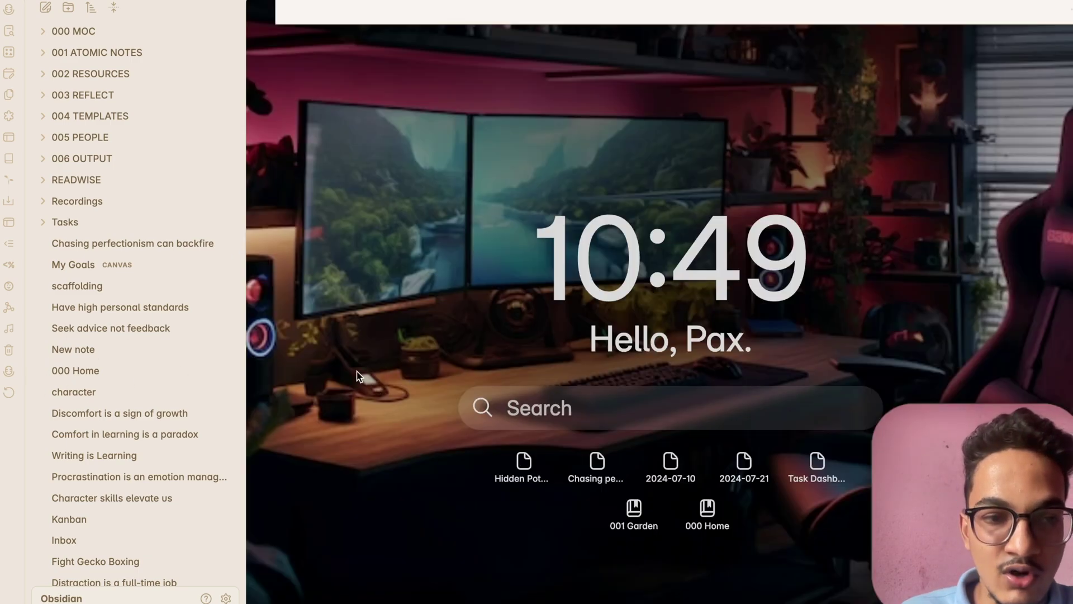
# - Change the icon of the My Goals canvas to the target icon, searching the icons for "targ"
pyautogui.click(48, 271)
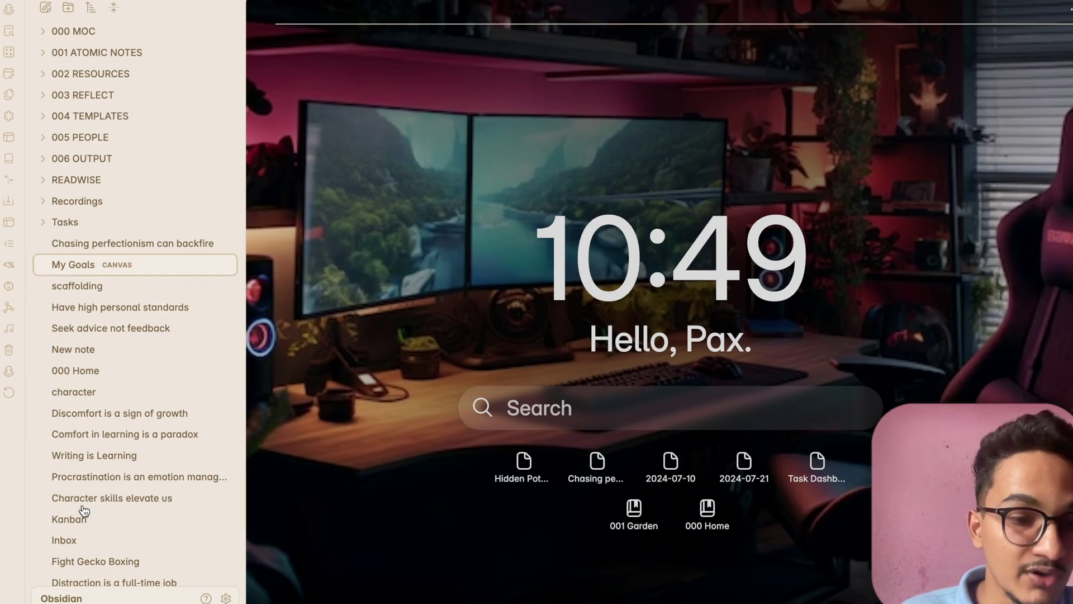
pyautogui.rightClick(124, 336)
pyautogui.click(126, 333)
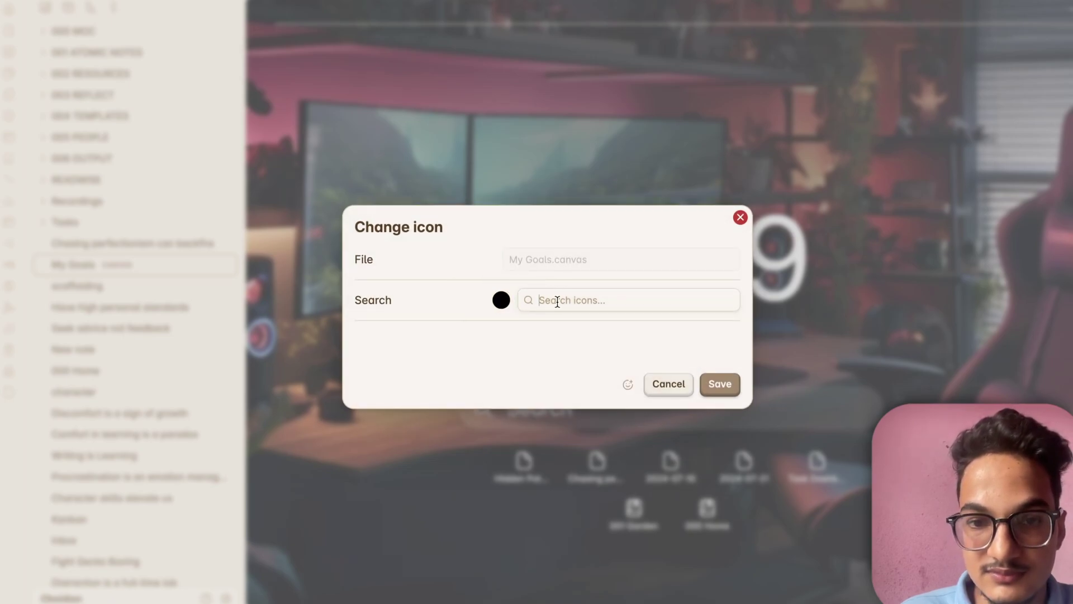
pyautogui.write('t')
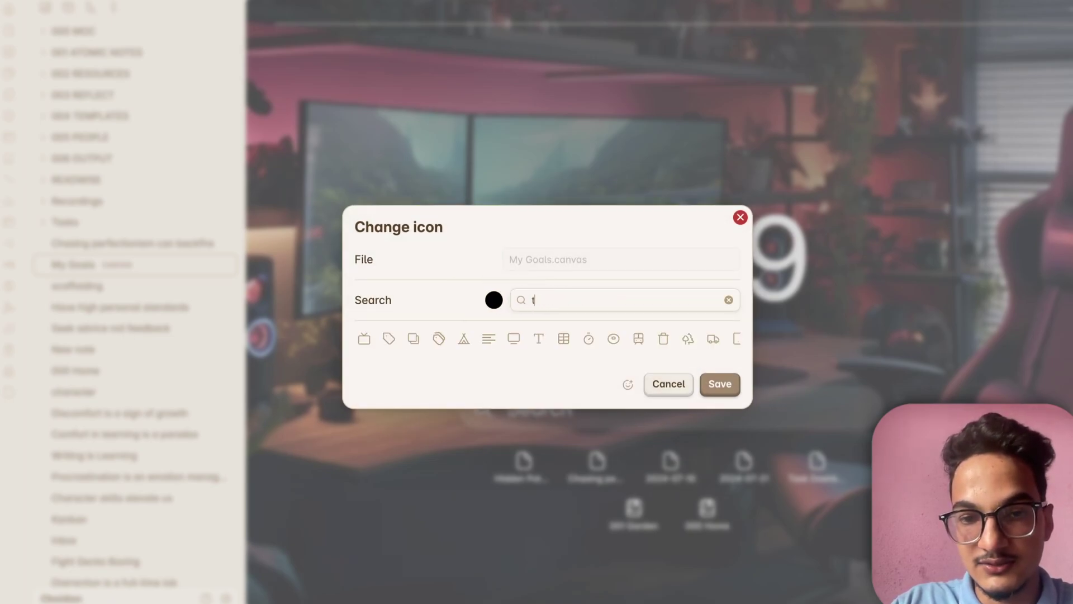
pyautogui.write('arg')
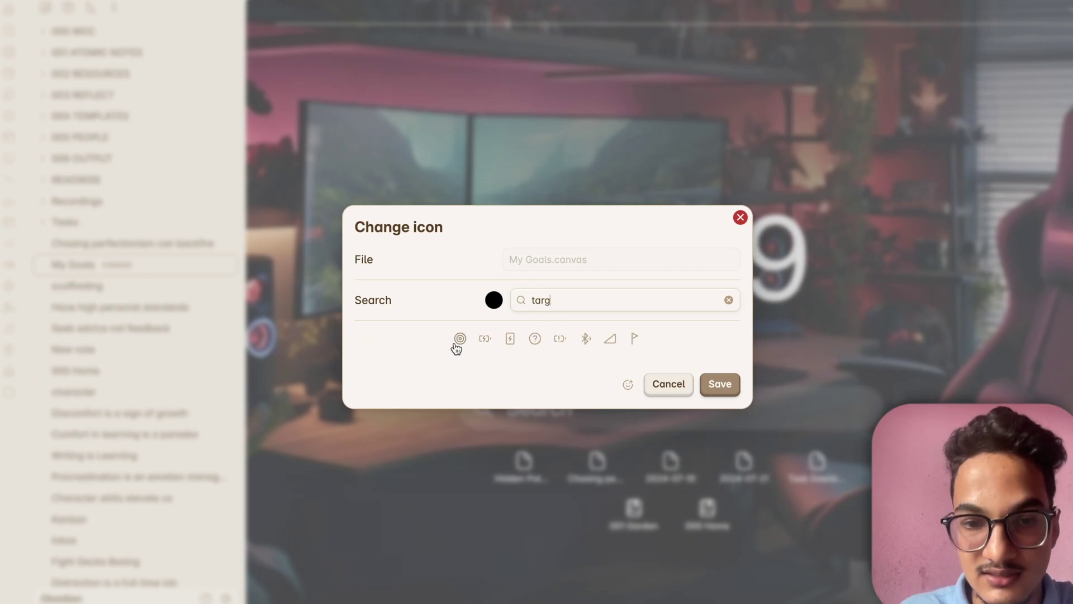
pyautogui.click(458, 341)
pyautogui.scroll(-5, 99, 380)
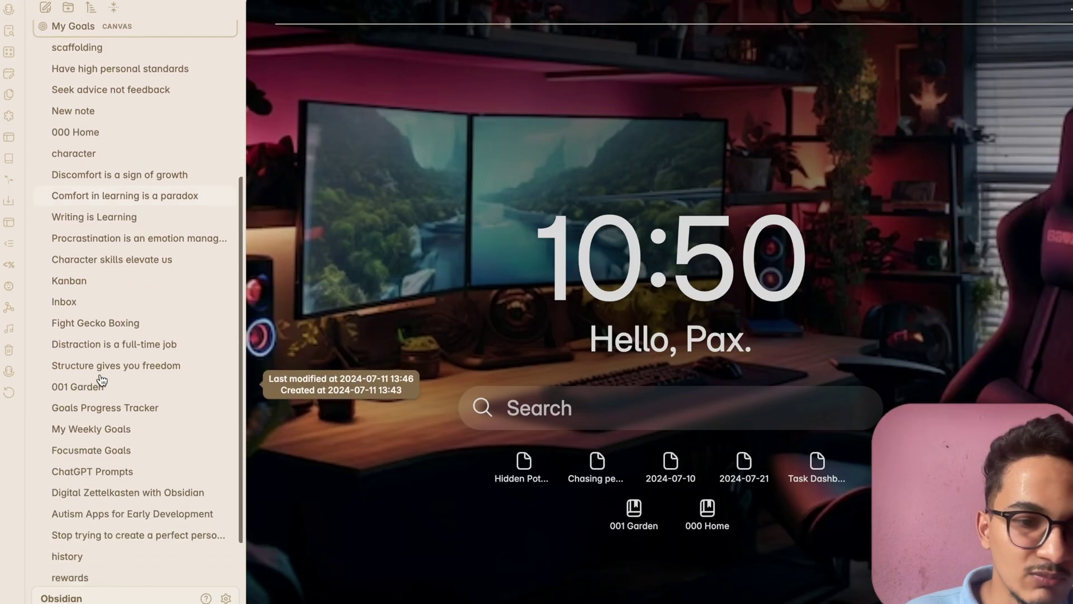
pyautogui.scroll(5, 99, 380)
pyautogui.scroll(-2, 101, 377)
pyautogui.scroll(2, 101, 376)
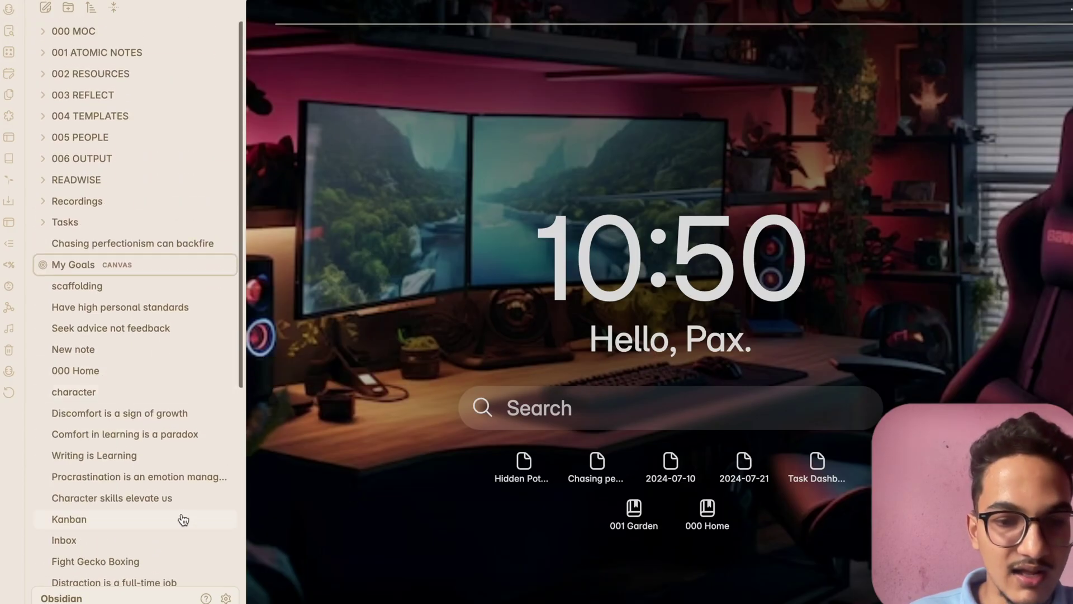
# - Change the icon of the Open settings button to the sliders icon, searching the icons for "setting"
pyautogui.rightClick(226, 599)
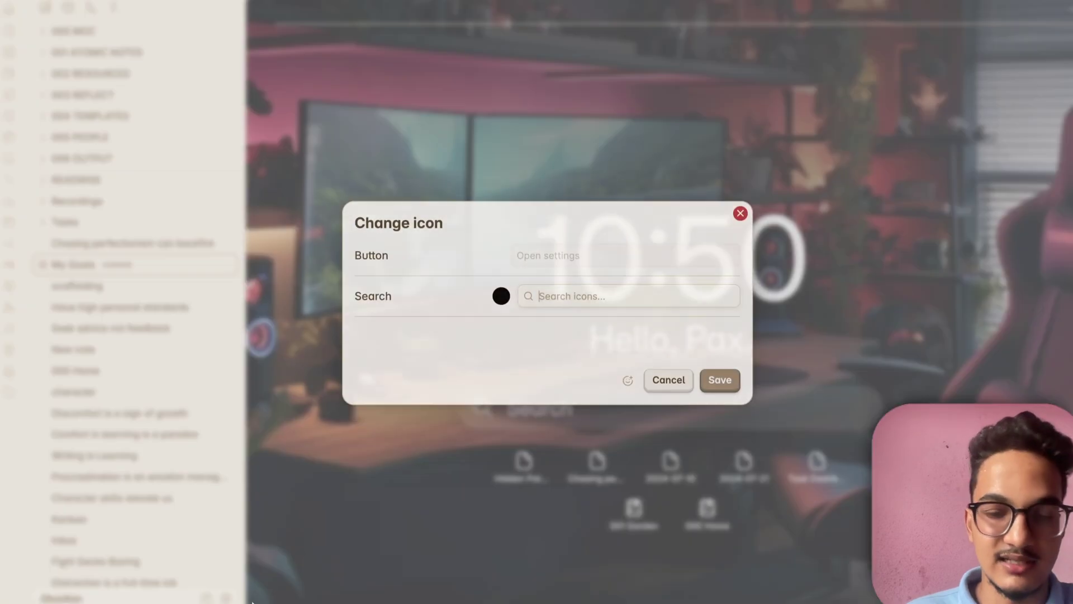
pyautogui.write('setting')
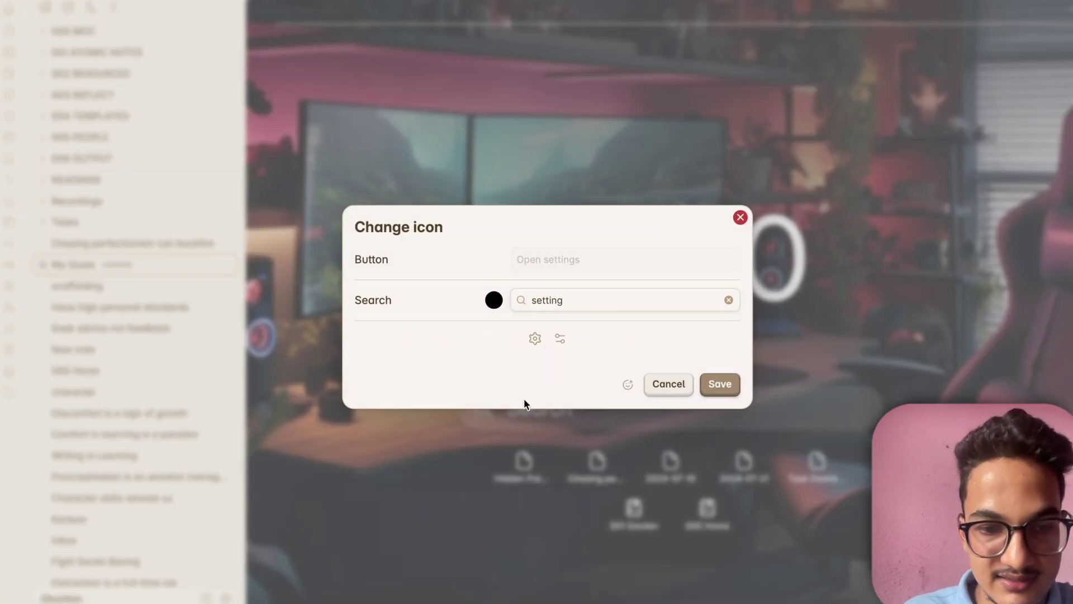
pyautogui.click(560, 338)
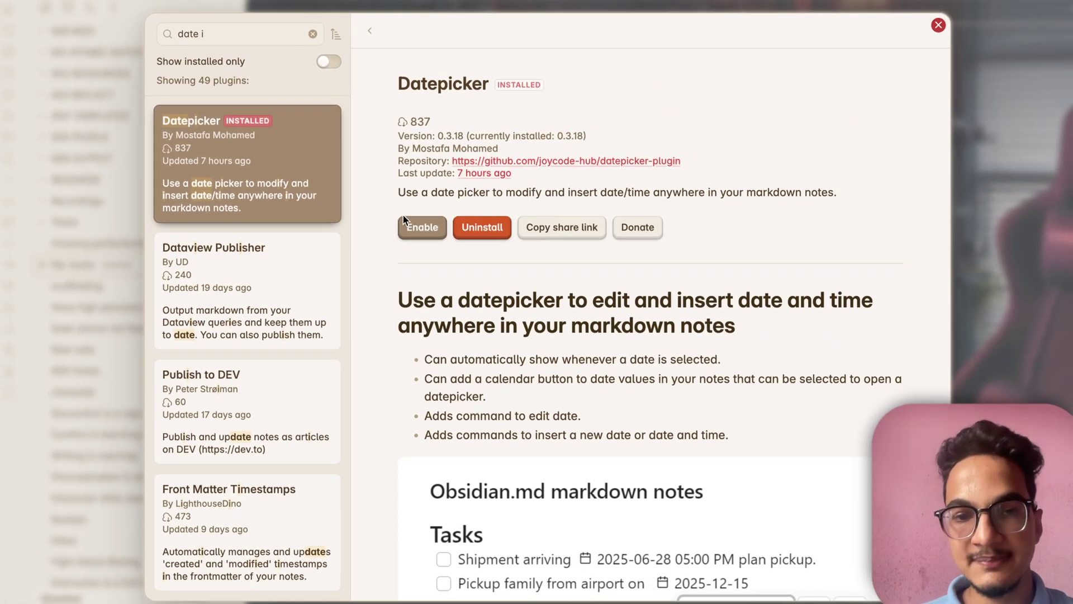
# - Enable the installed Datepicker plugin and open its options
pyautogui.click(413, 223)
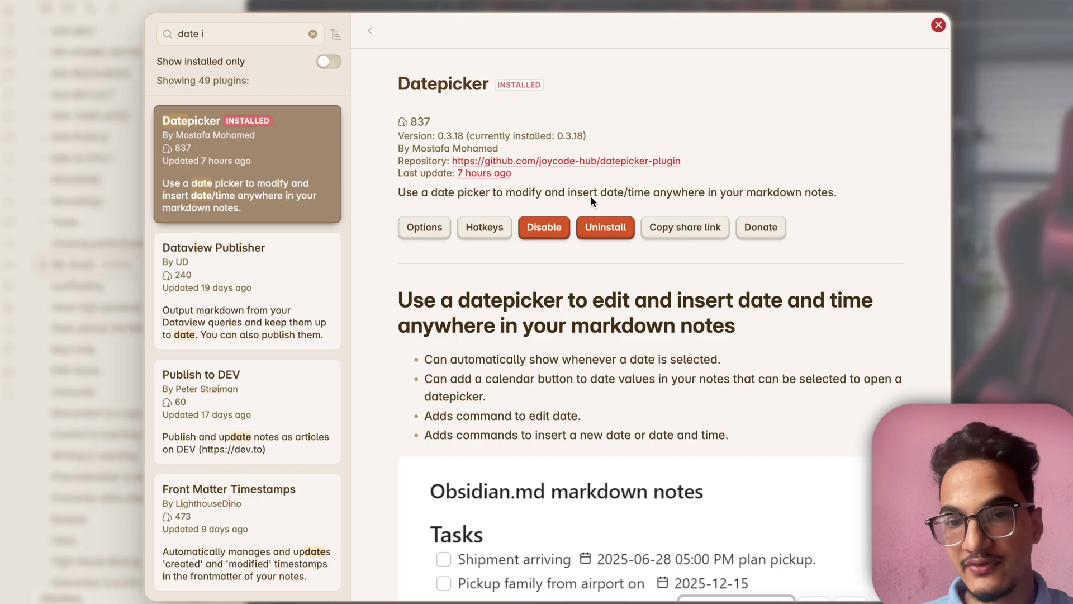
pyautogui.click(446, 227)
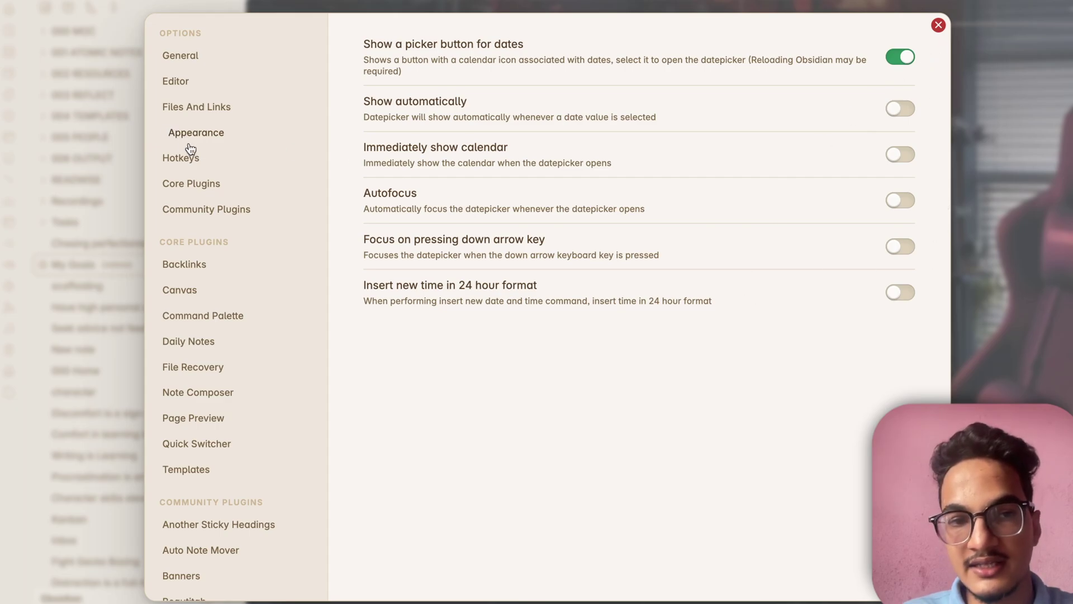
# - Filter the hotkeys for "datepi" and assign Option+D to the Datepicker Insert new date command
pyautogui.click(201, 158)
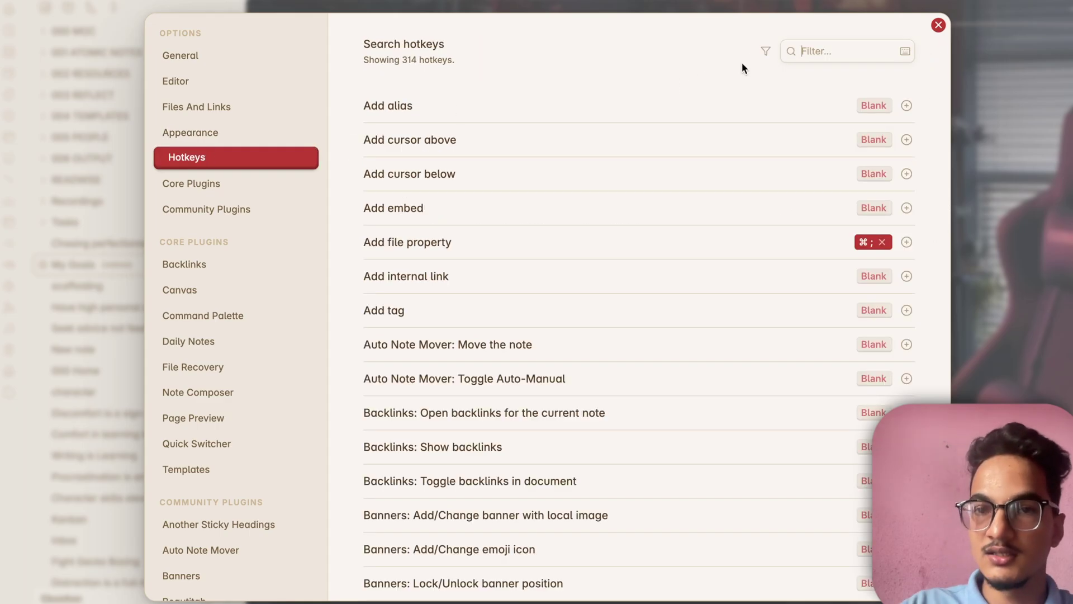
pyautogui.write('datepi')
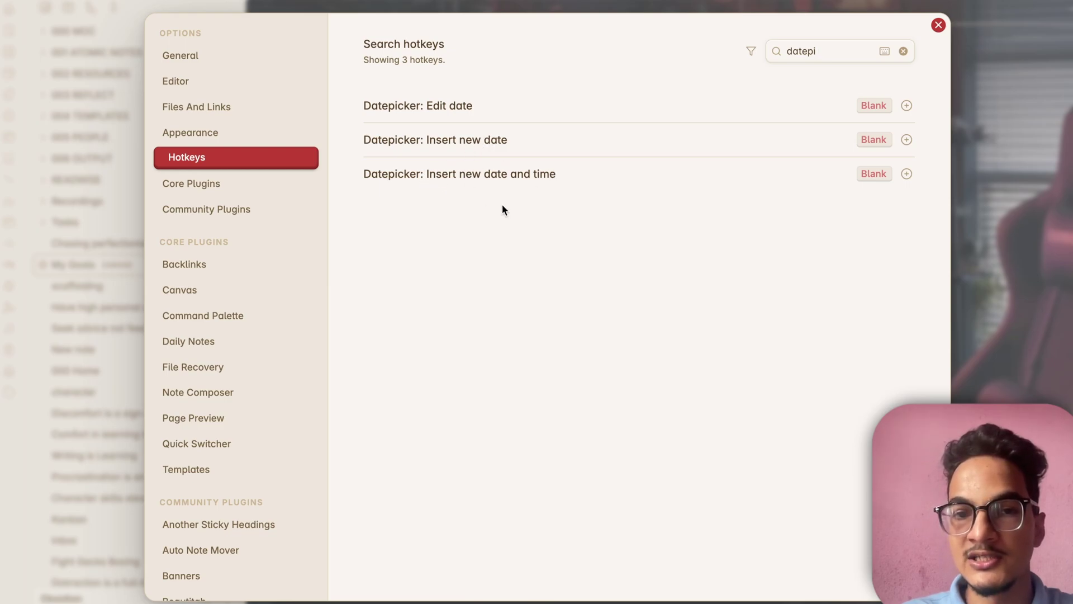
pyautogui.click(907, 140)
pyautogui.click(907, 140)
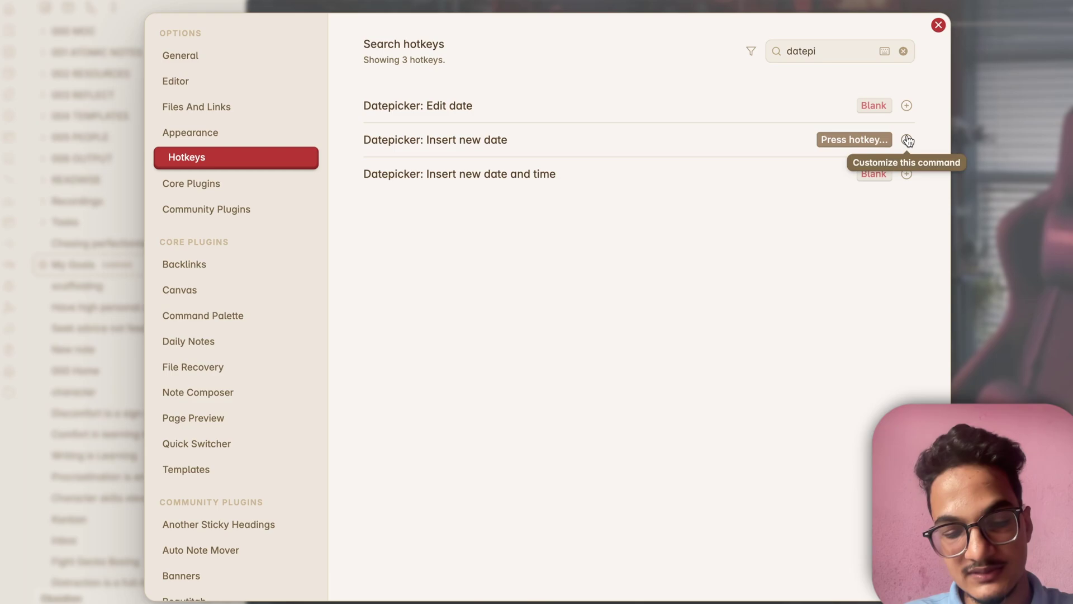
pyautogui.hotkey('alt', 'd')
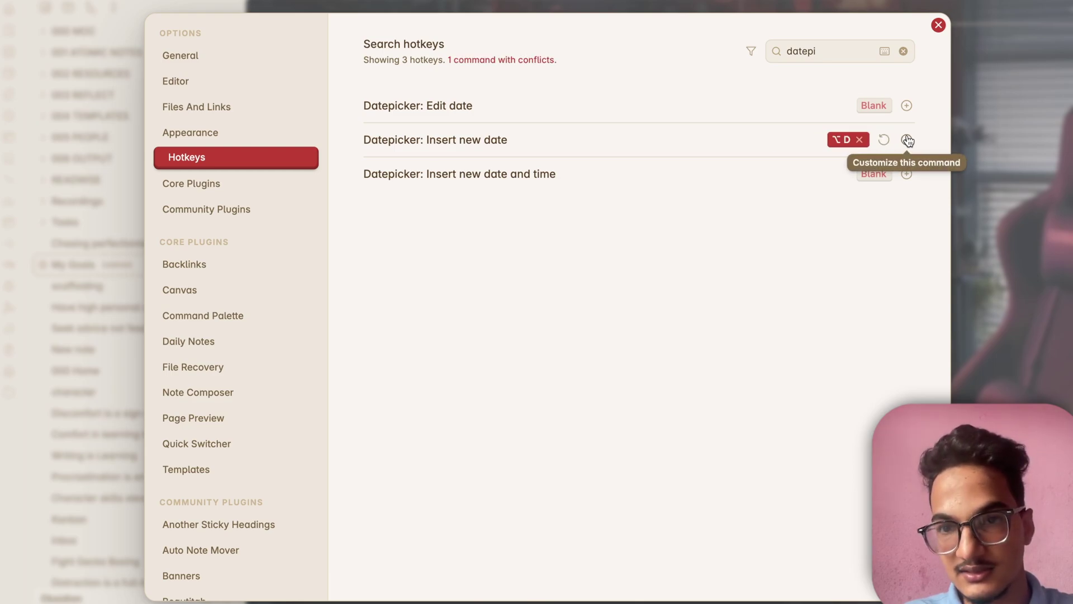
# - Replace the hotkey of Datepicker's Insert new date command with Control+D and close the settings
pyautogui.click(907, 139)
pyautogui.click(782, 140)
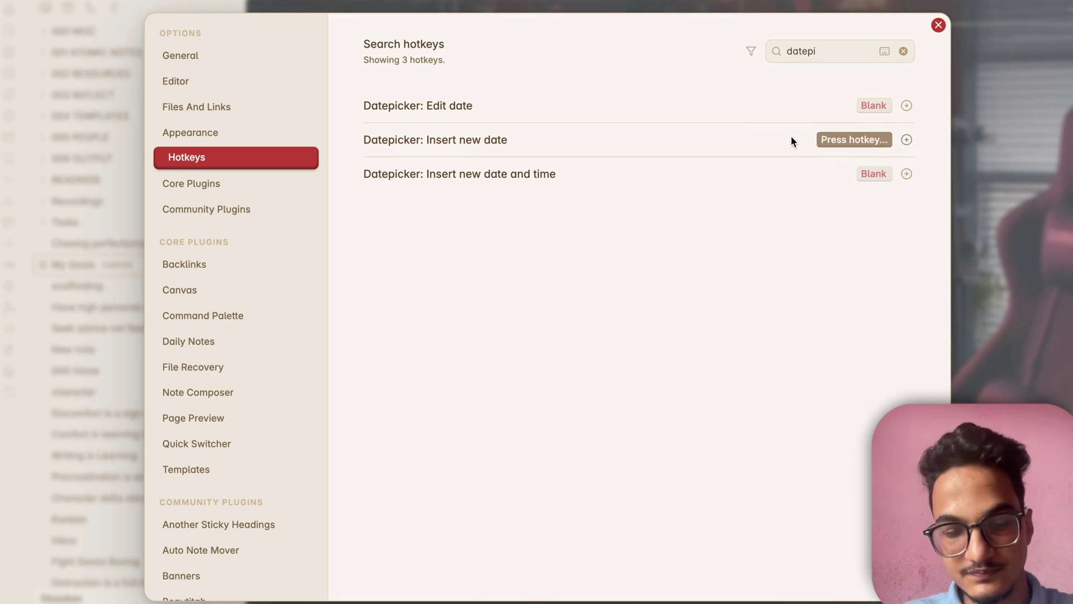
pyautogui.hotkey('ctrl', 'd')
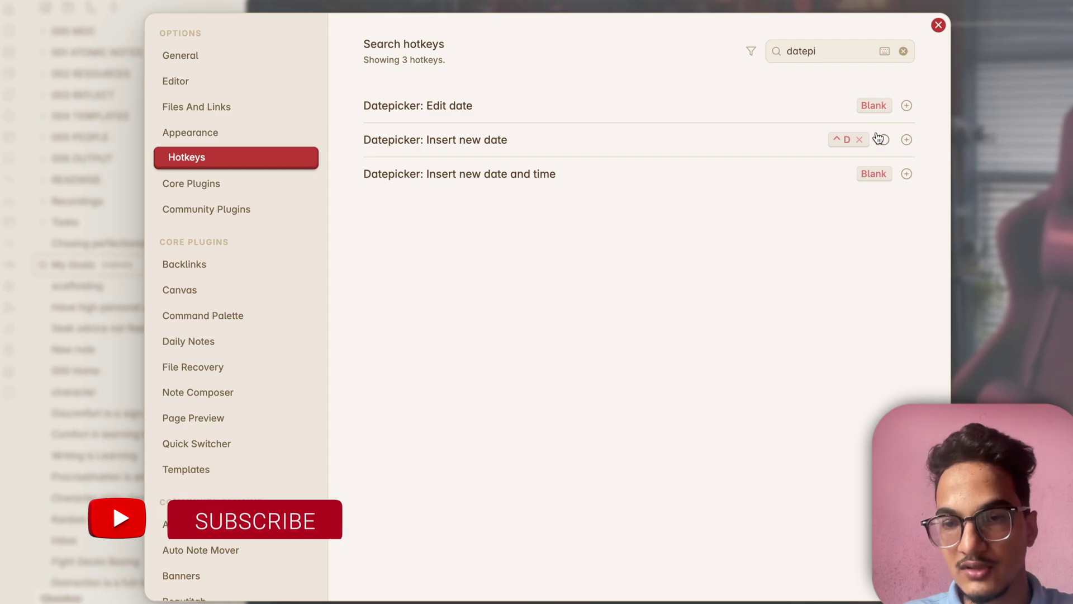
pyautogui.click(937, 26)
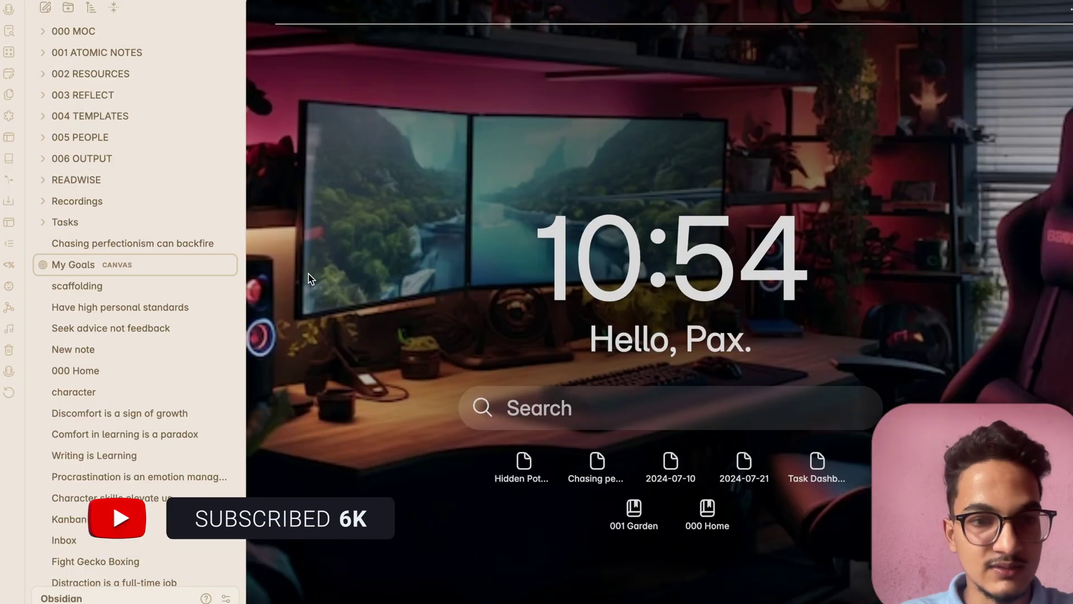
# - Open the scaffolding note and insert the date 2024-07-25 with Datepicker on a new line below the text
pyautogui.click(147, 288)
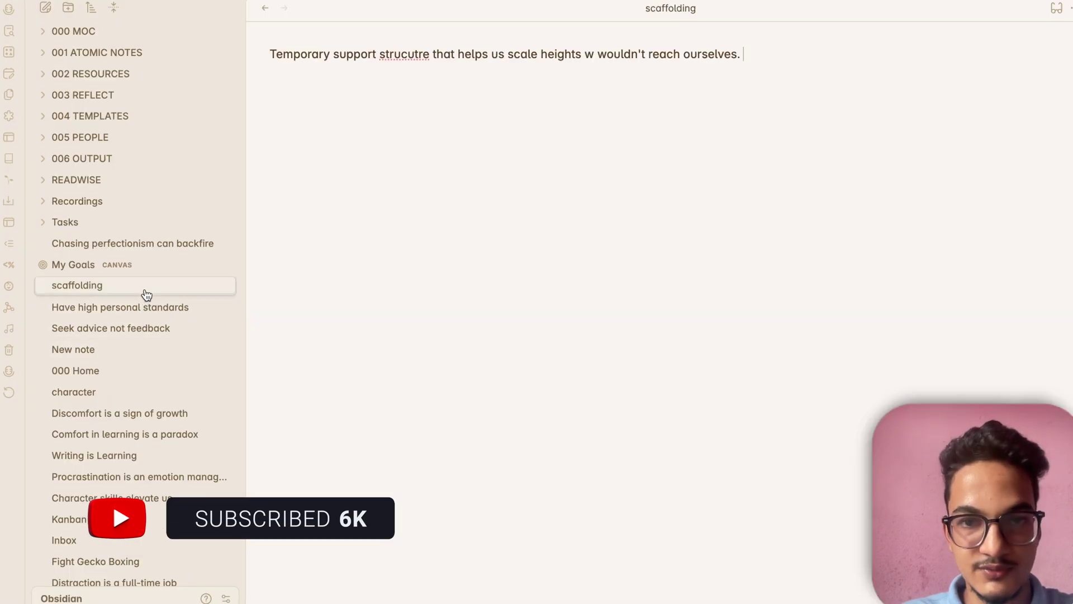
pyautogui.click(721, 233)
pyautogui.press('Return')
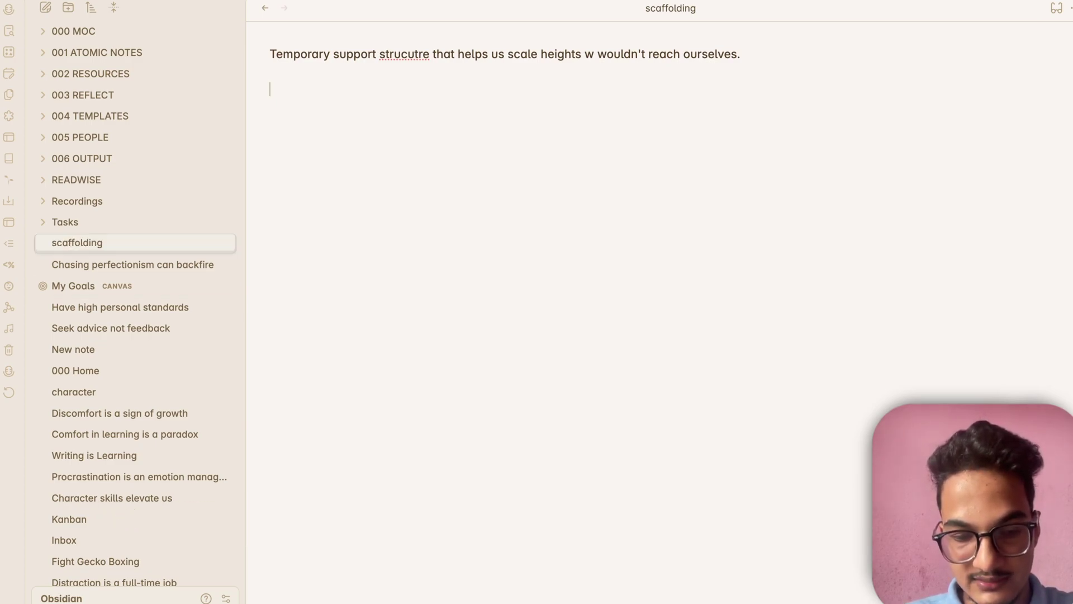
pyautogui.press('super+shift+d')
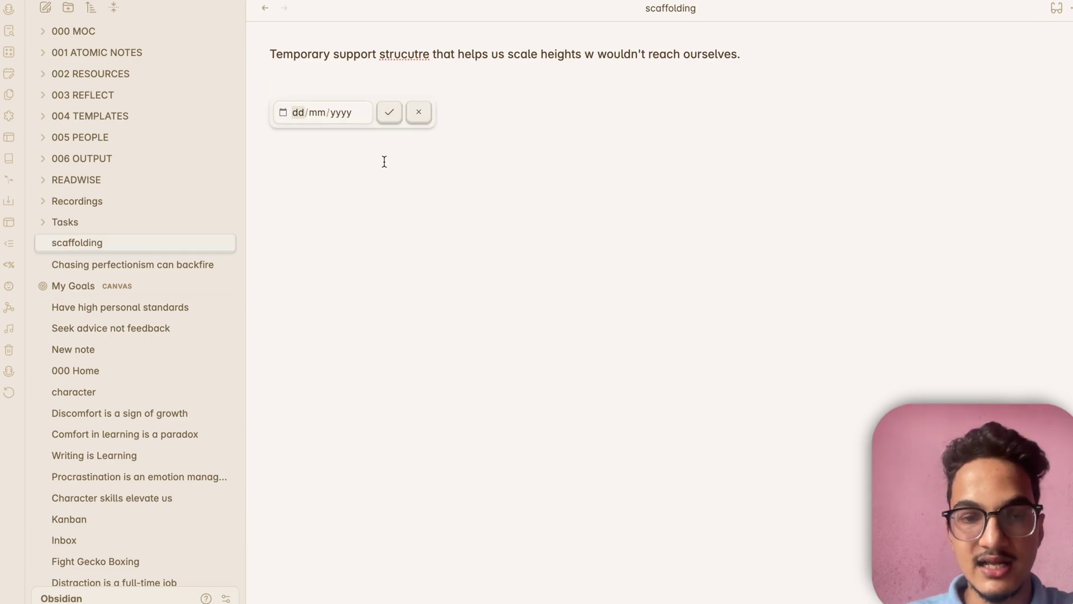
pyautogui.click(283, 112)
pyautogui.click(379, 252)
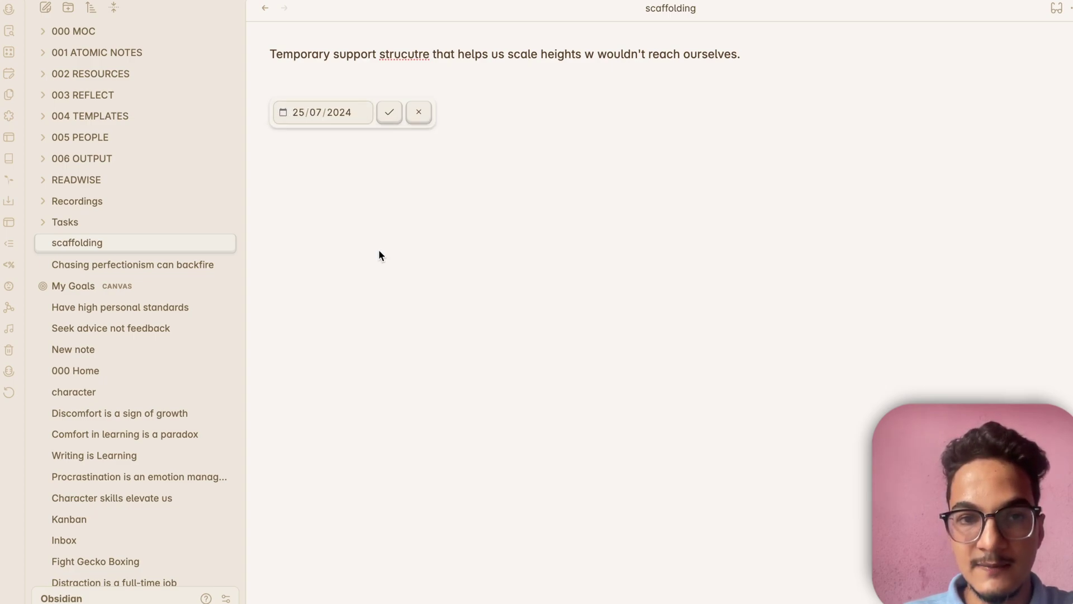
pyautogui.click(391, 112)
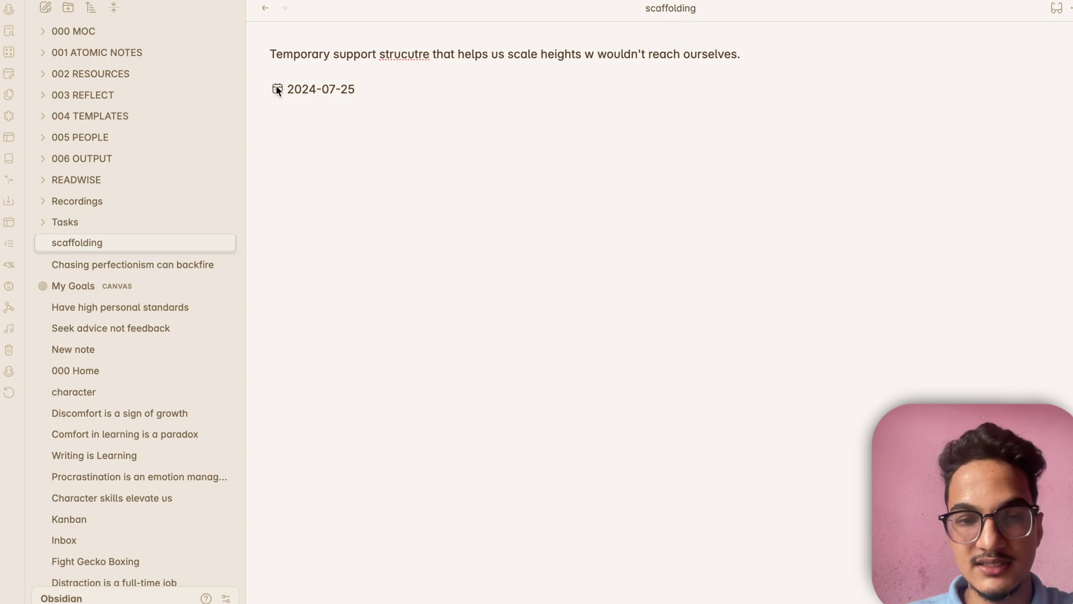
# - Reopen the date picker on the inserted date and dismiss it without choosing another date
pyautogui.click(277, 89)
pyautogui.click(391, 69)
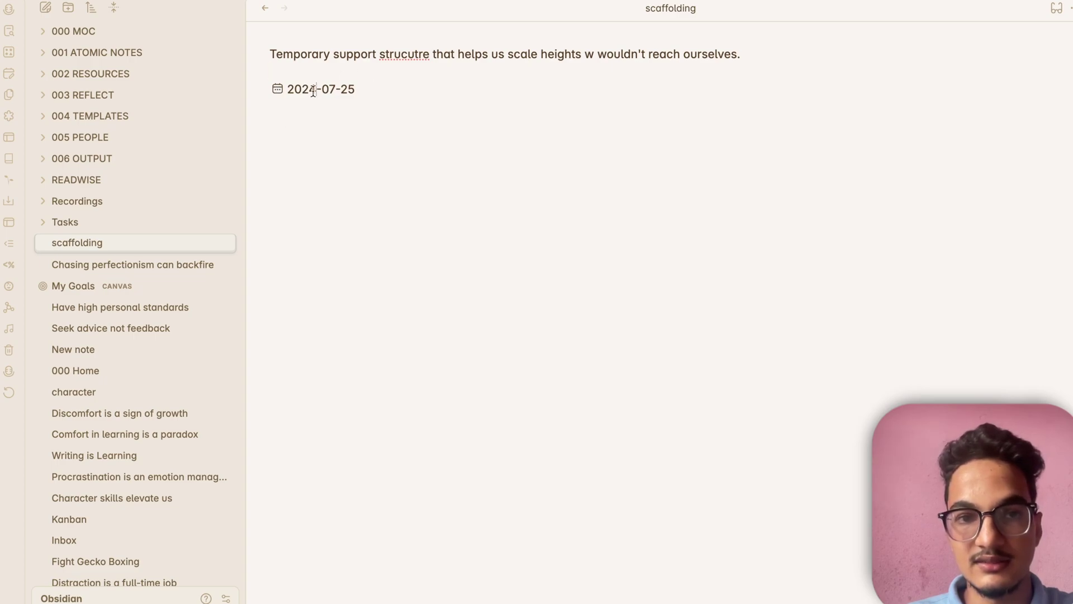
pyautogui.hotkey('ctrl', 'z')
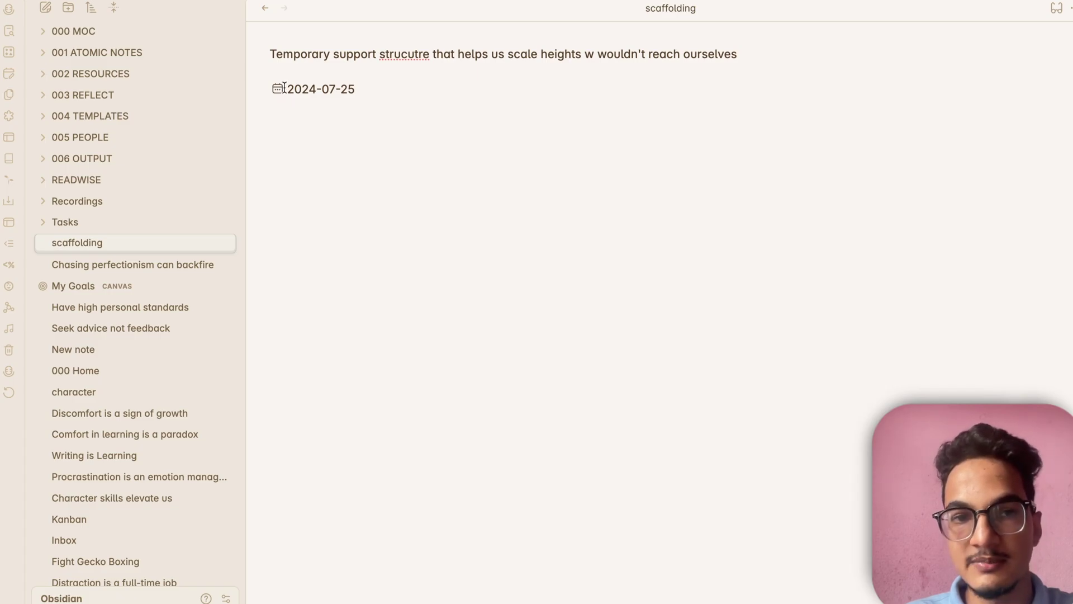
pyautogui.press('super+comma')
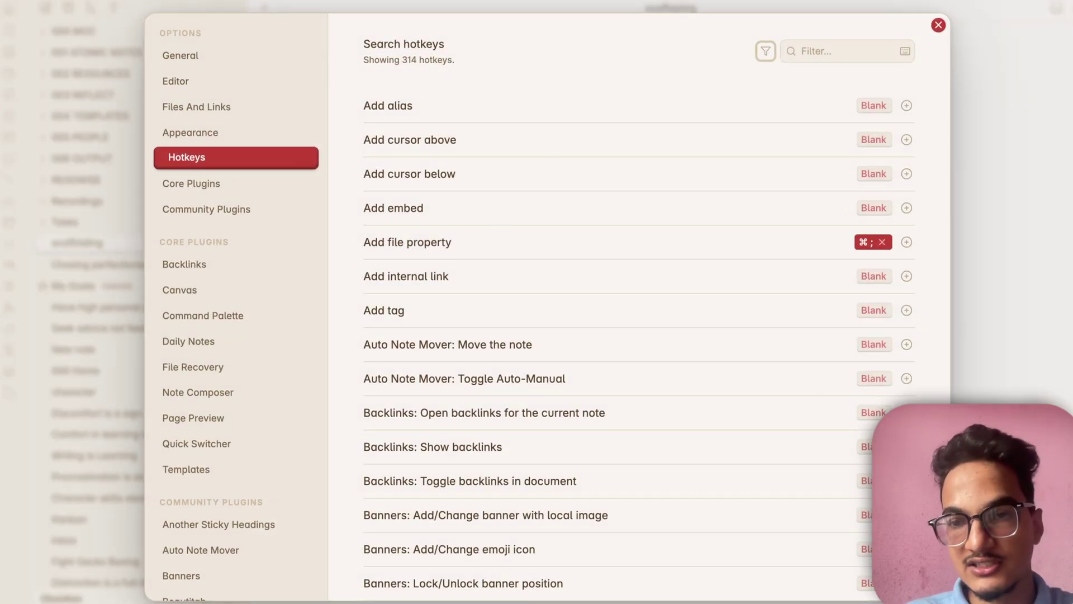
pyautogui.click(1026, 130)
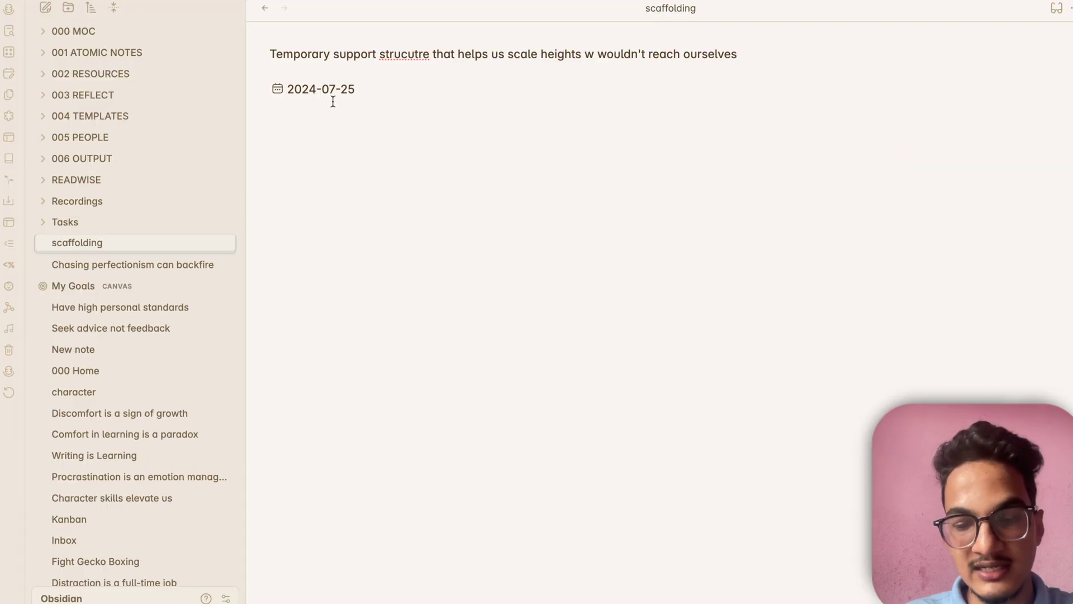
pyautogui.press('super+comma')
pyautogui.press('Escape')
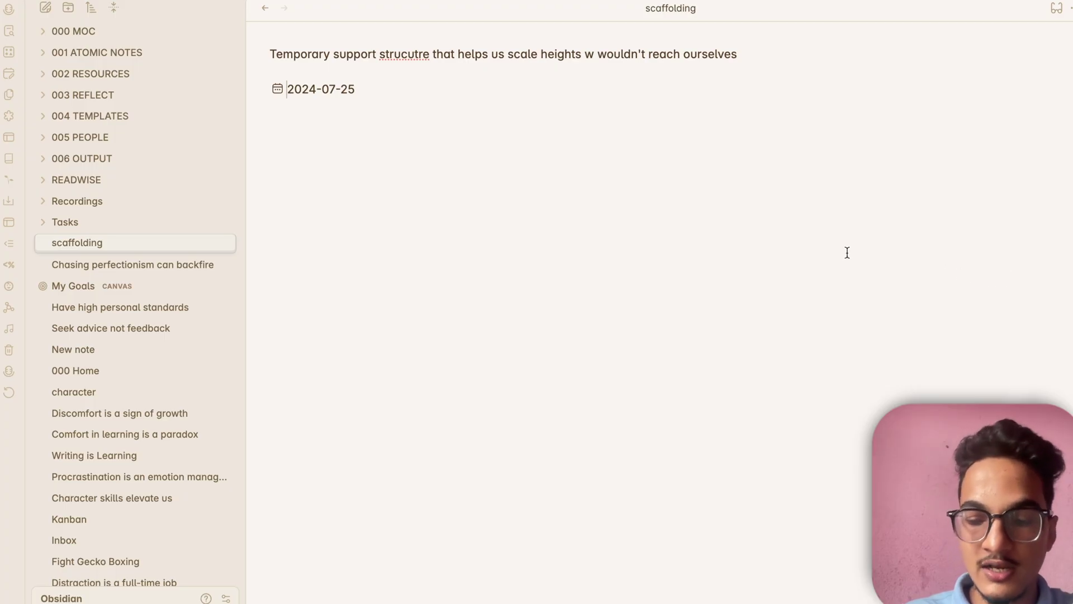
pyautogui.press('super+comma')
pyautogui.scroll(-10, 271, 330)
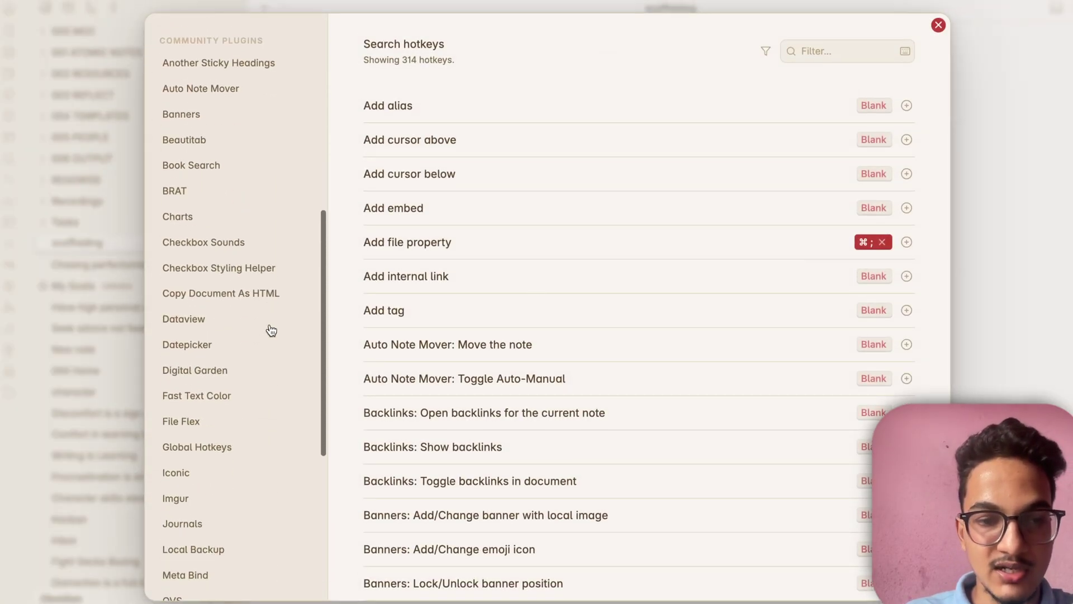
pyautogui.press('Escape')
# - Delete the inserted date 2024-07-25 from the scaffolding note
pyautogui.moveTo(447, 88); pyautogui.dragTo(257, 89)
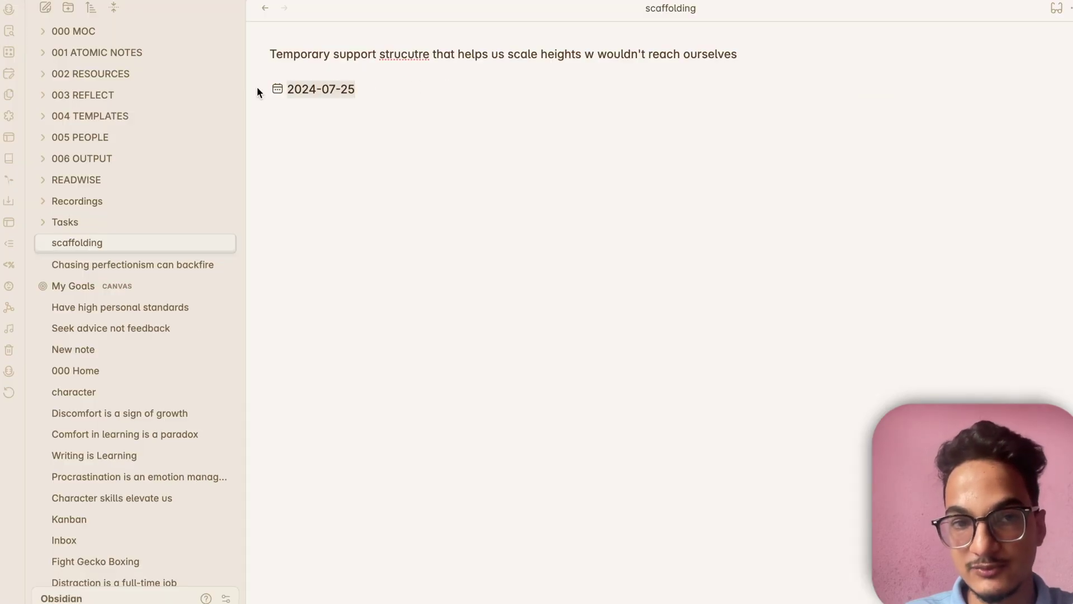
pyautogui.press('BackSpace')
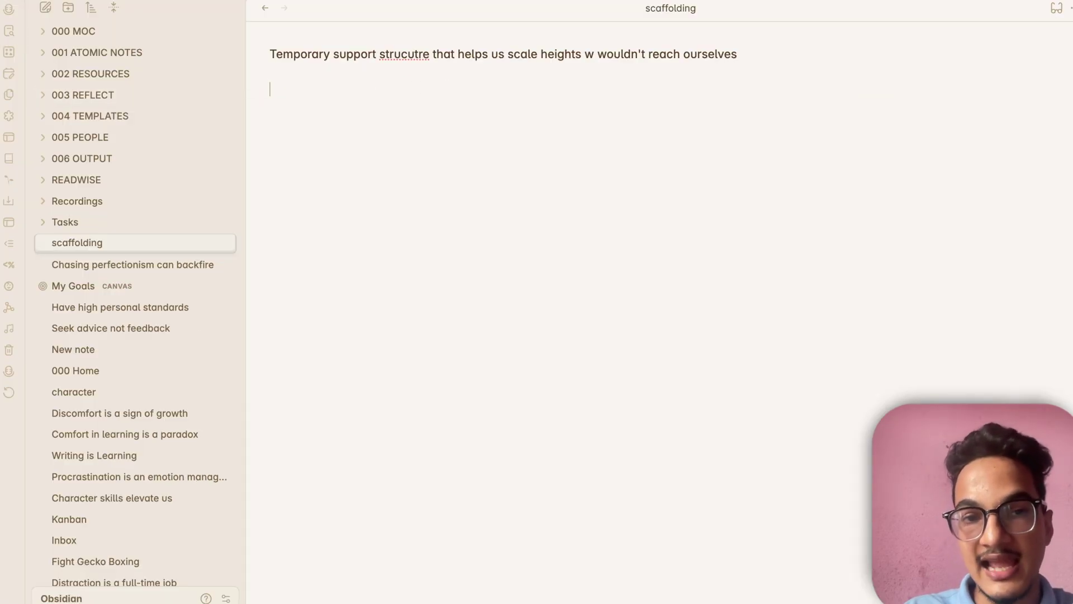
# - Turn on Immediately show calendar in the Datepicker settings, and insert the date 2024-07-25 below the scaffolding note's text
pyautogui.press('super+comma')
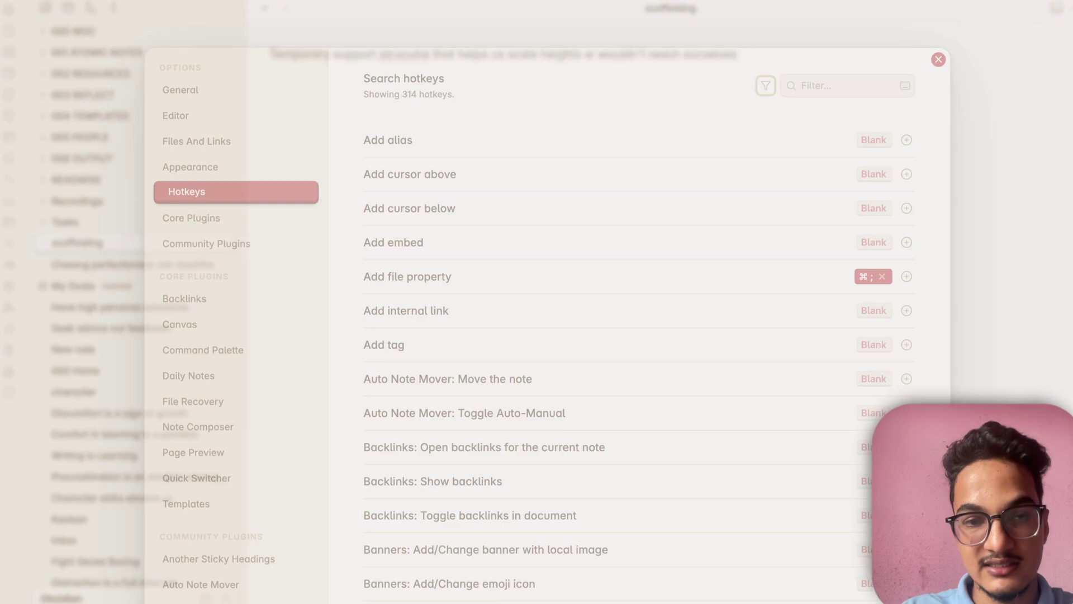
pyautogui.scroll(-10, 227, 371)
pyautogui.scroll(3, 223, 376)
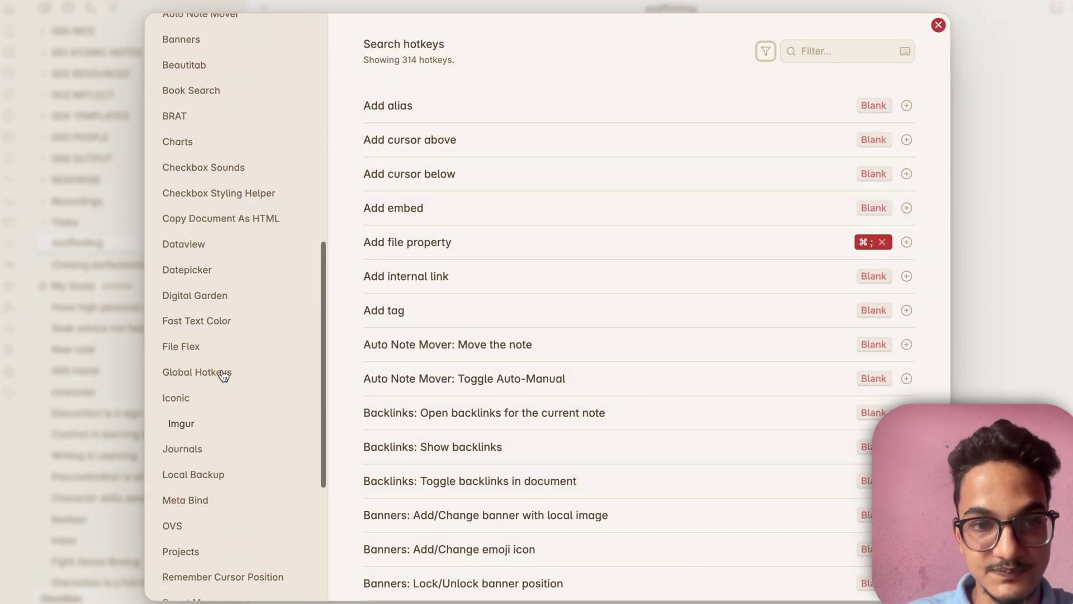
pyautogui.click(232, 279)
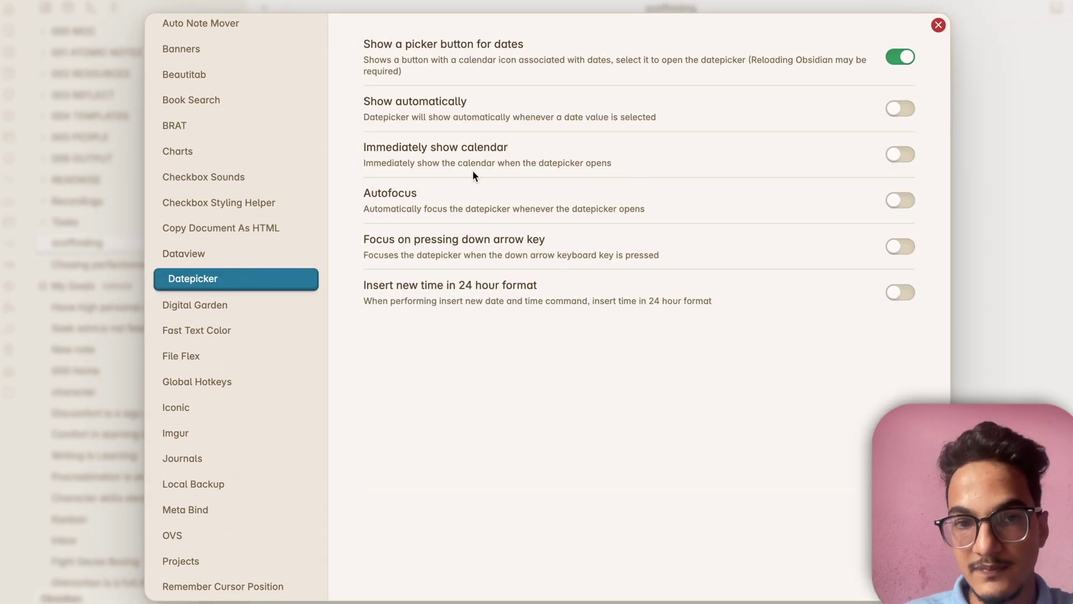
pyautogui.click(903, 154)
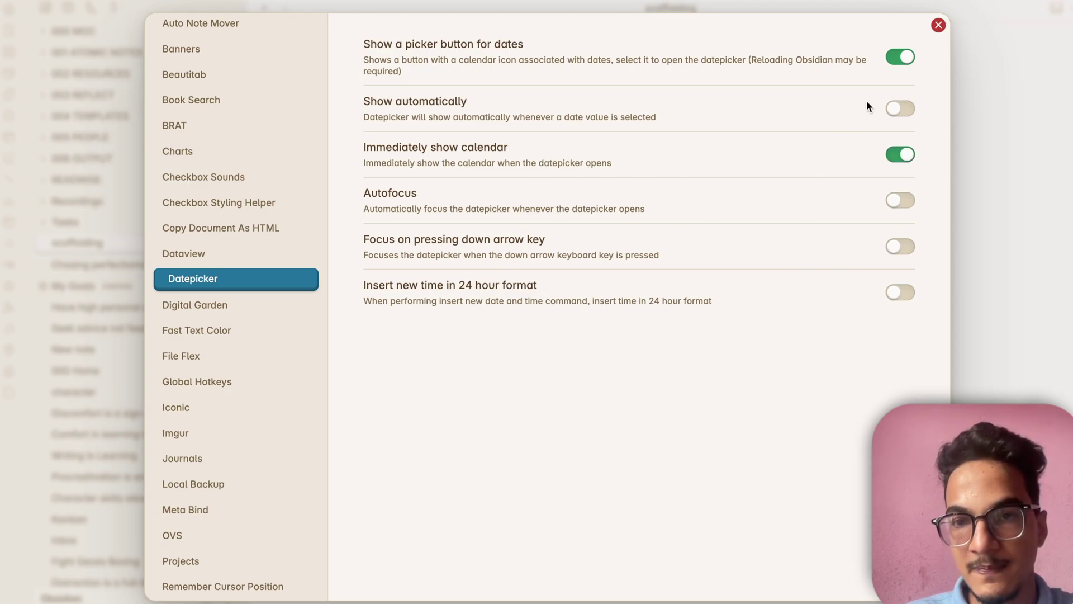
pyautogui.click(938, 24)
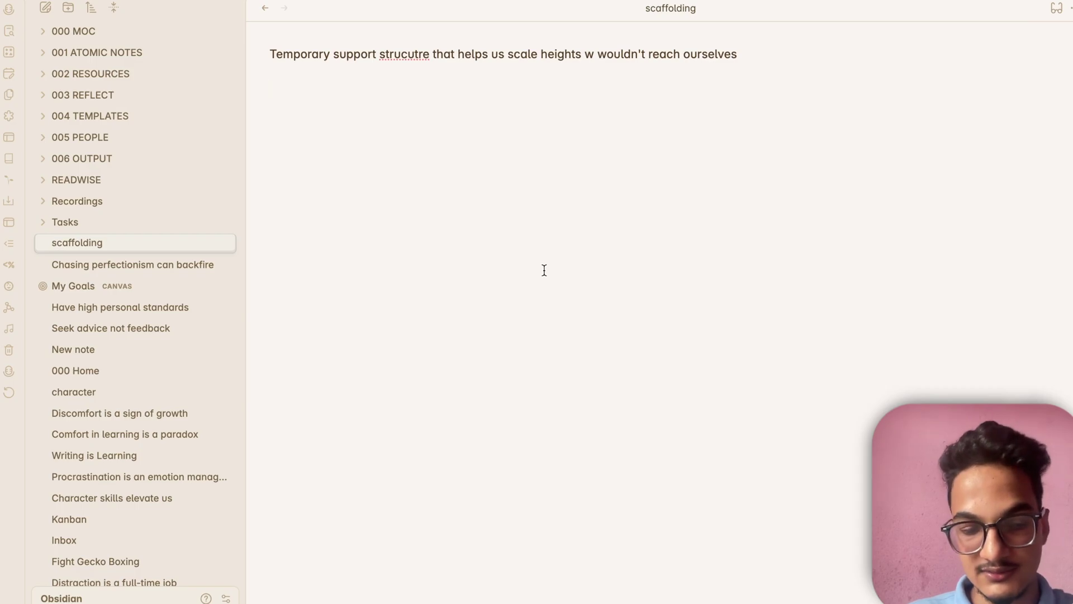
pyautogui.press('super+shift+d')
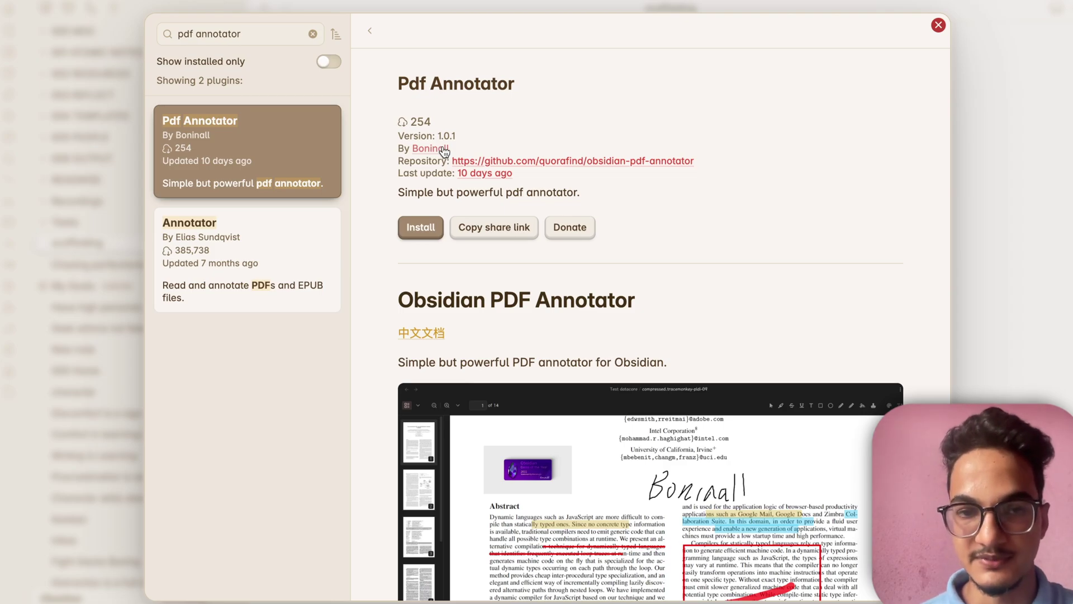
# - Read through the Pdf Annotator plugin page, examining its preview image, annotation features and the limits on saving highlights into PDF files
pyautogui.scroll(-3, 469, 376)
pyautogui.scroll(2, 602, 384)
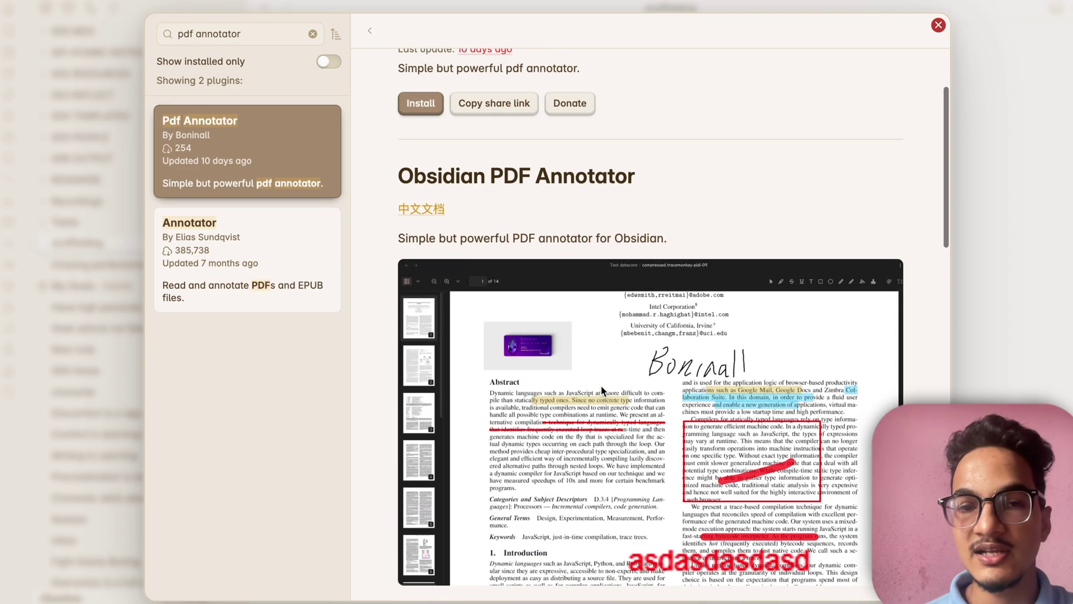
pyautogui.scroll(-3, 601, 384)
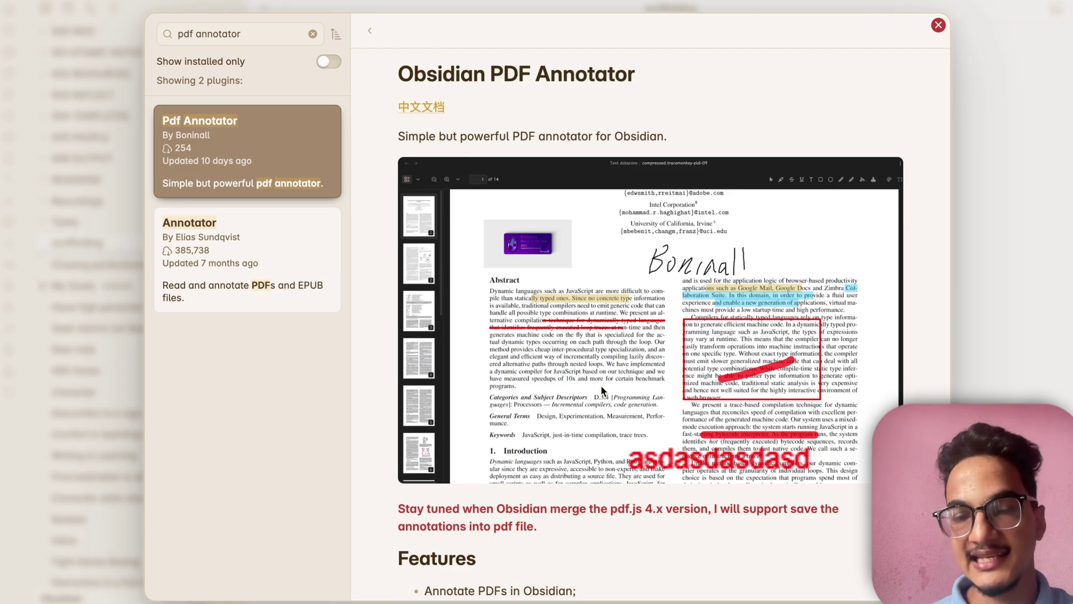
pyautogui.scroll(-5, 602, 385)
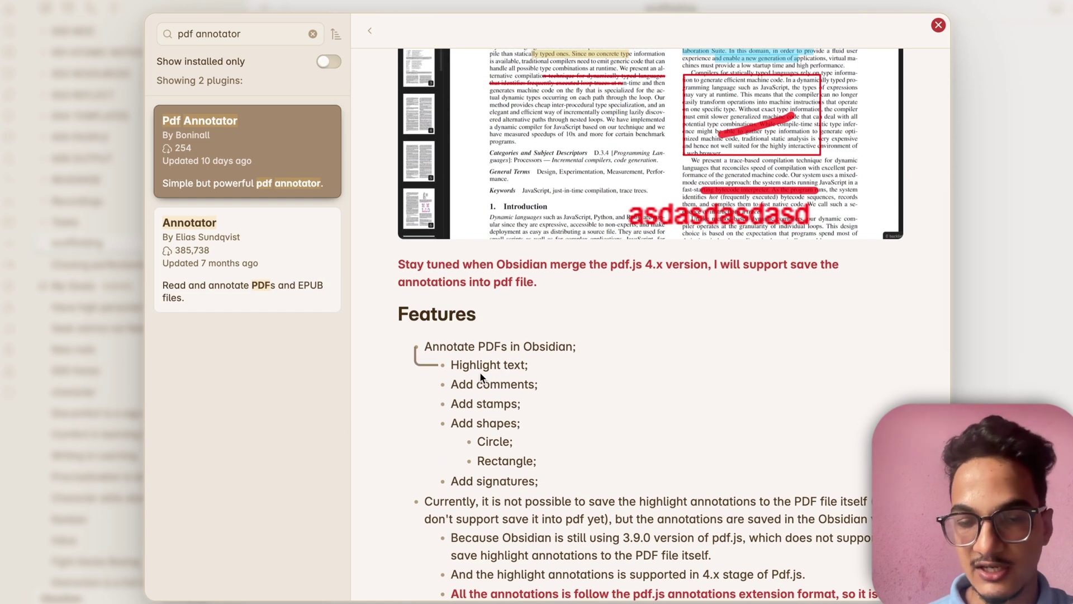
pyautogui.scroll(-1, 507, 396)
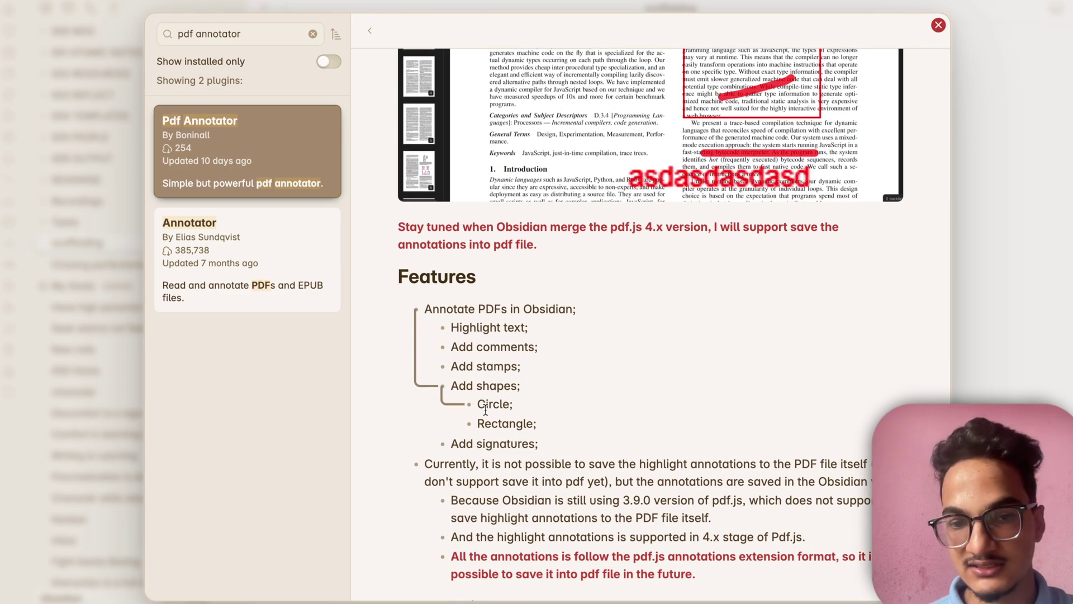
pyautogui.scroll(-1, 488, 447)
pyautogui.scroll(15, 488, 448)
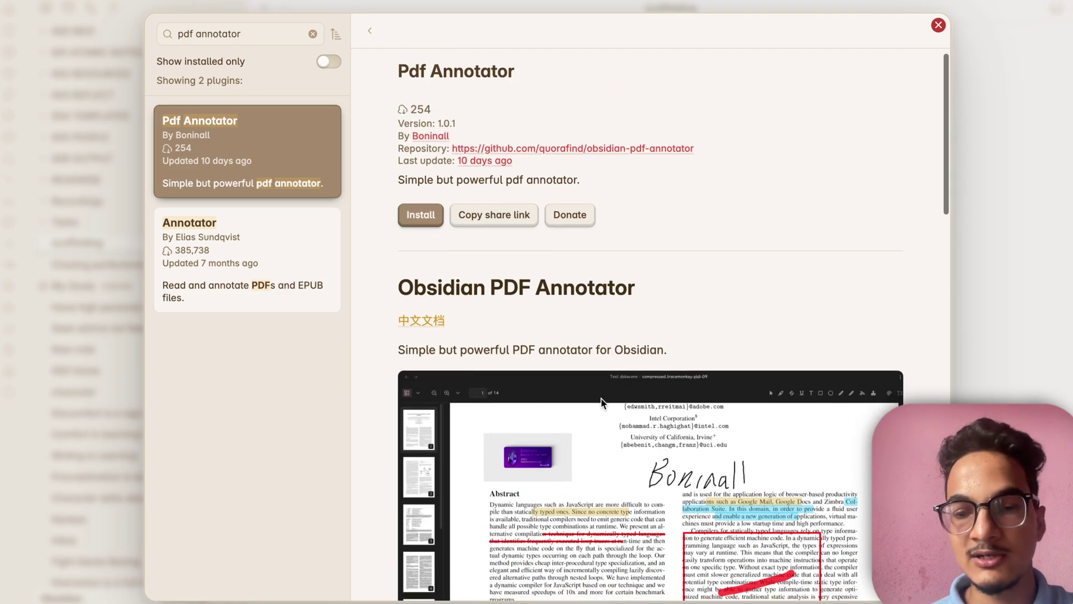
pyautogui.scroll(-3, 806, 428)
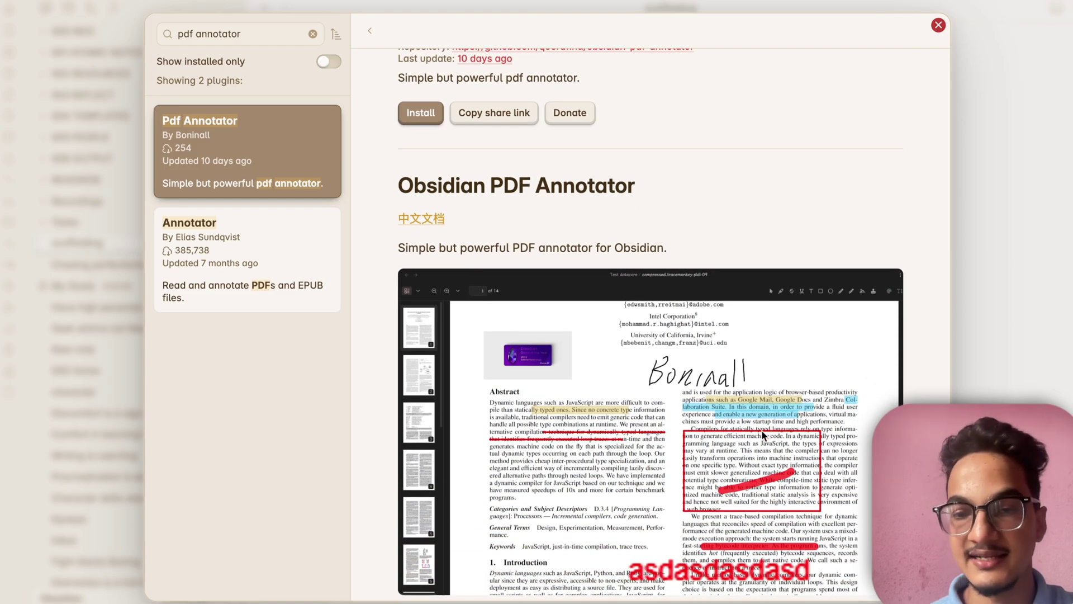
pyautogui.scroll(3, 559, 175)
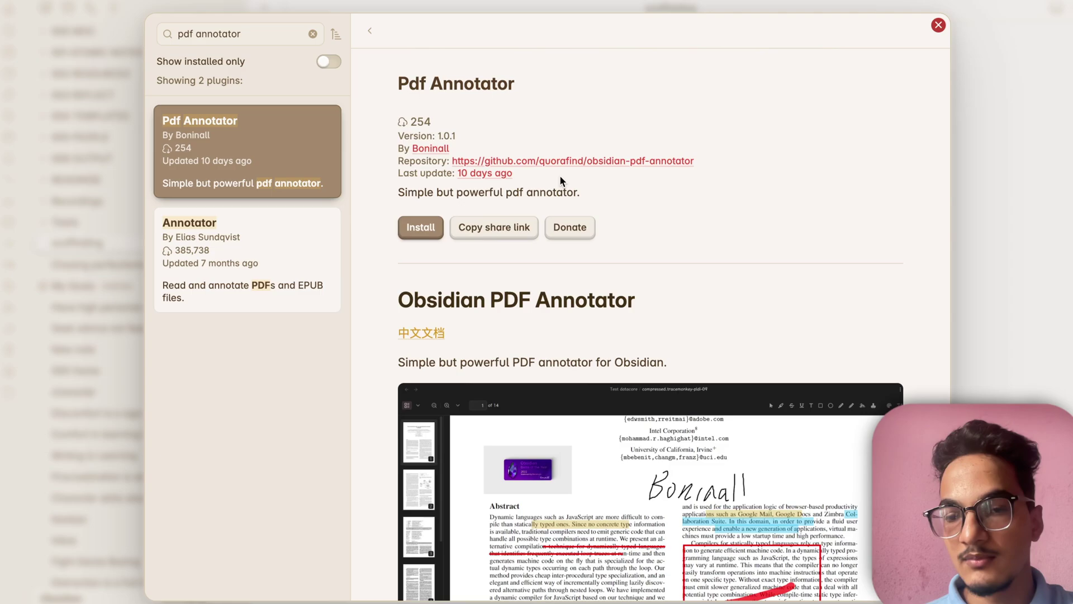
pyautogui.scroll(-15, 673, 324)
pyautogui.scroll(-3, 710, 229)
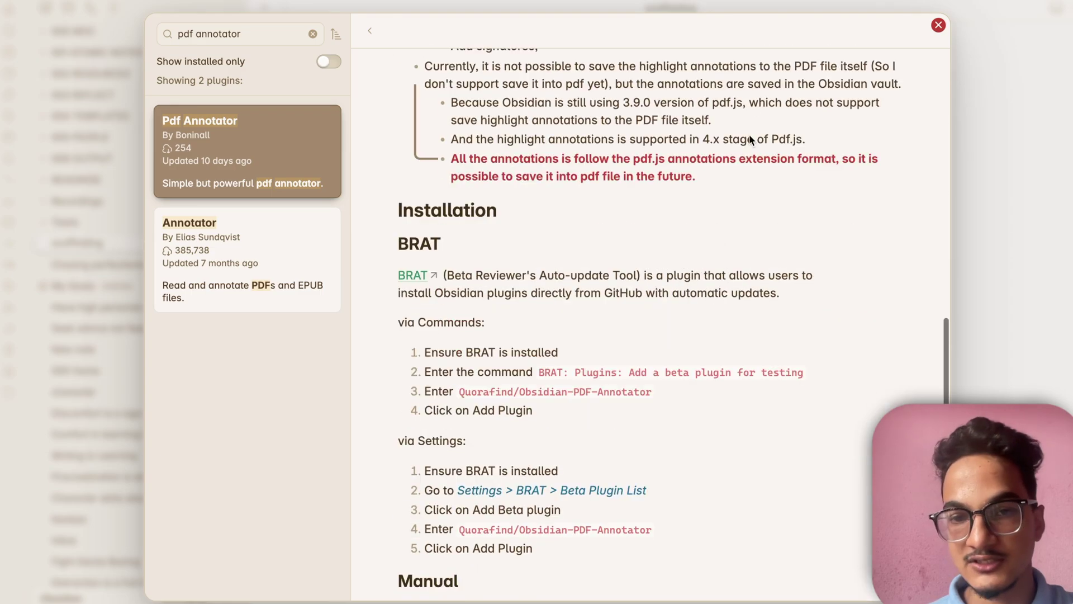
pyautogui.scroll(1, 749, 134)
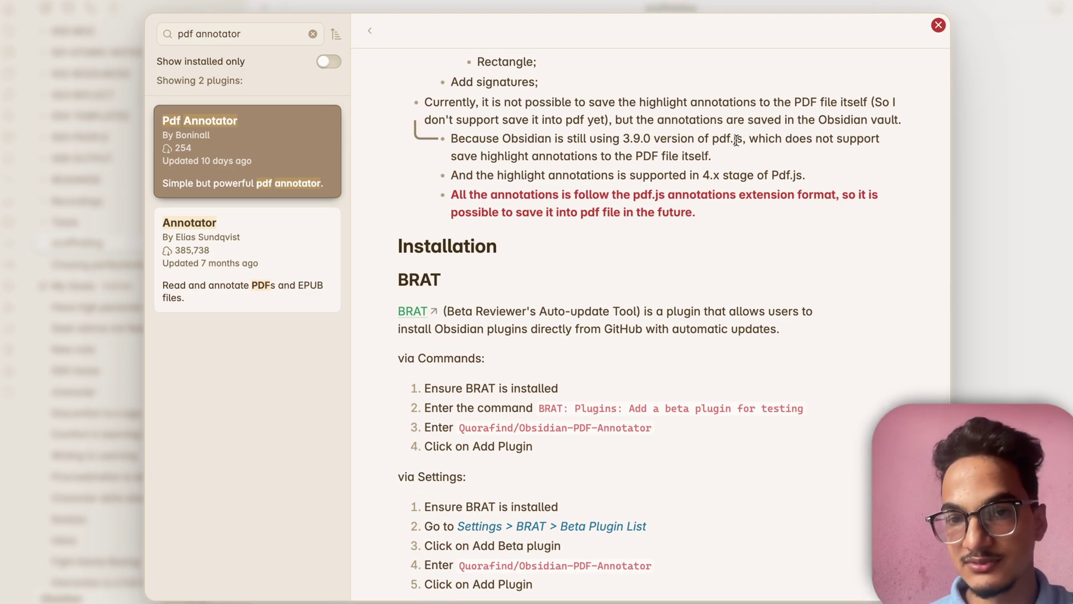
pyautogui.moveTo(751, 140)
pyautogui.mouseDown()
pyautogui.moveTo(796, 177)
pyautogui.moveTo(589, 140)
pyautogui.moveTo(610, 156)
pyautogui.moveTo(476, 176)
pyautogui.moveTo(670, 175)
pyautogui.moveTo(558, 175)
pyautogui.mouseUp()
pyautogui.click(527, 179)
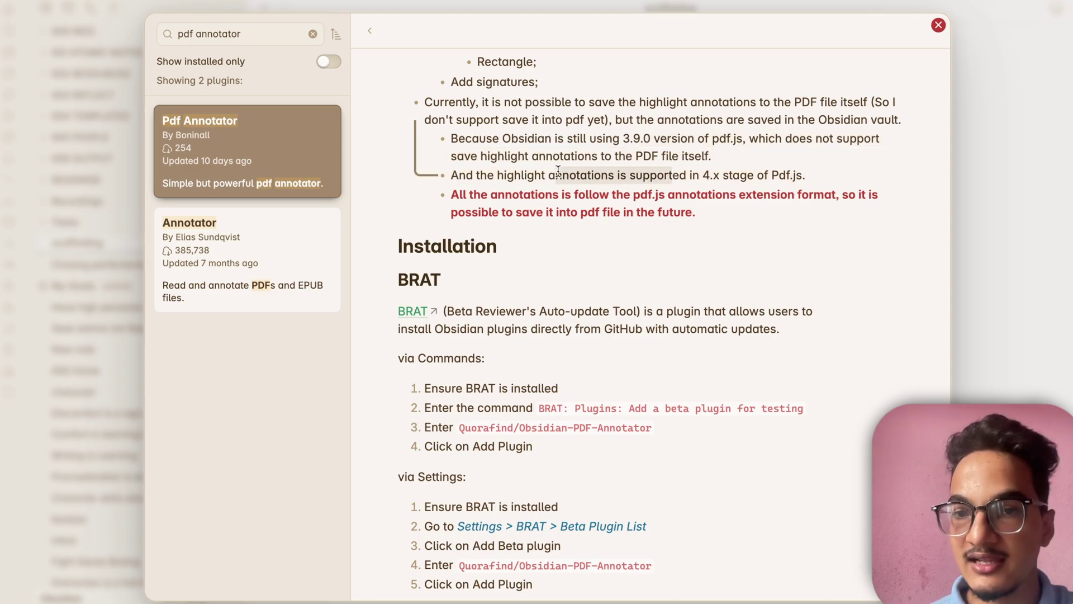
# - Install and enable the Pdf Annotator community plugin, and leave the plugin browser
pyautogui.click(706, 175)
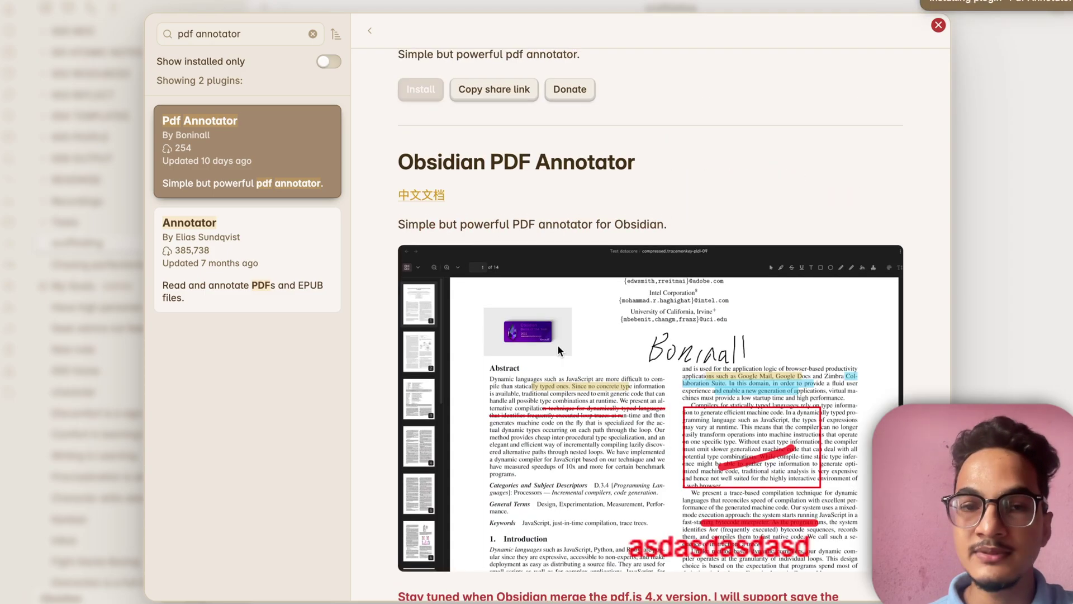
pyautogui.scroll(2, 558, 344)
pyautogui.scroll(-2, 558, 346)
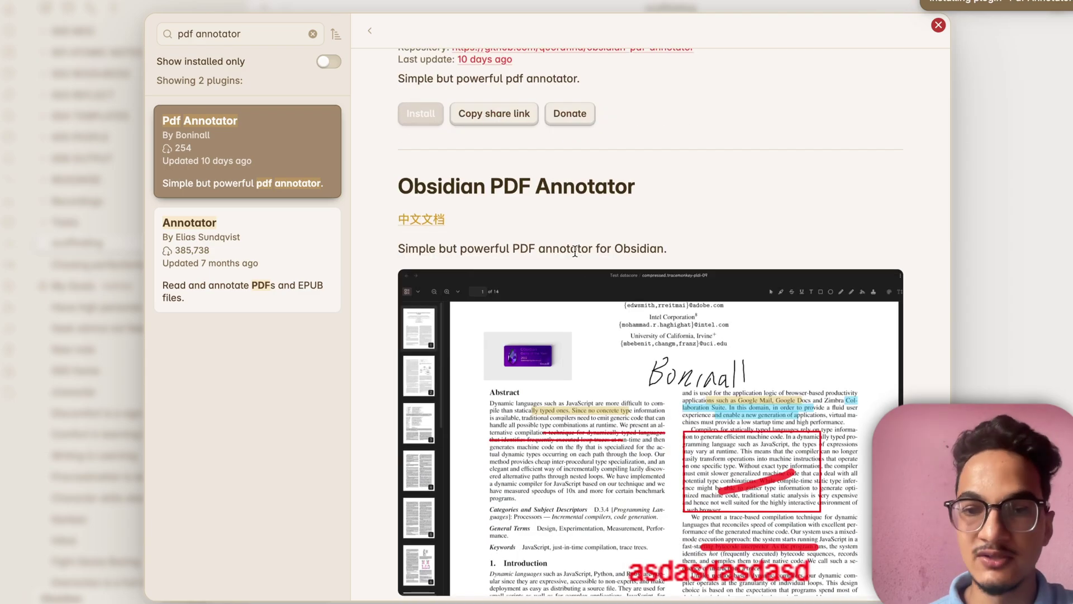
pyautogui.scroll(-5, 525, 246)
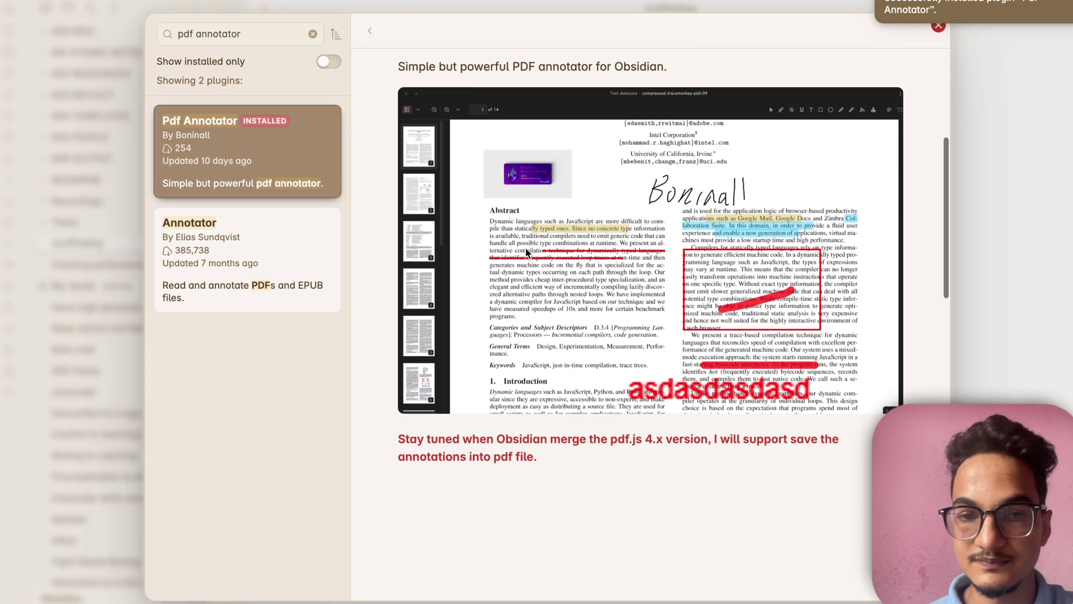
pyautogui.press('Escape')
# - Switch to Finder and embed Digital Zettelkasten Guide Book.pdf from the Documents folder in the scaffolding note after the date
pyautogui.click(252, 601)
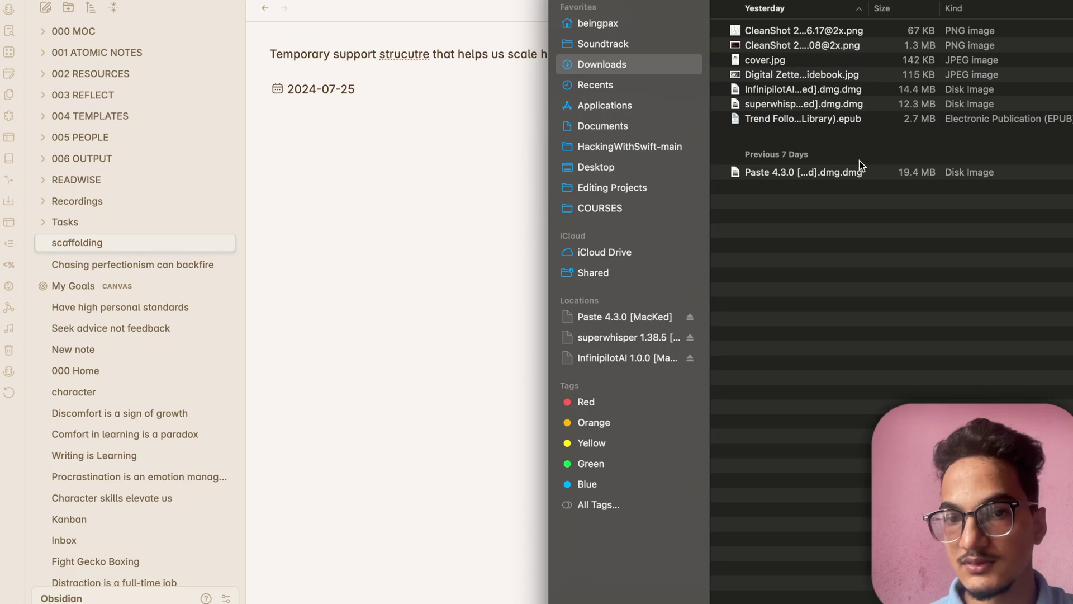
pyautogui.press('super+shift+o')
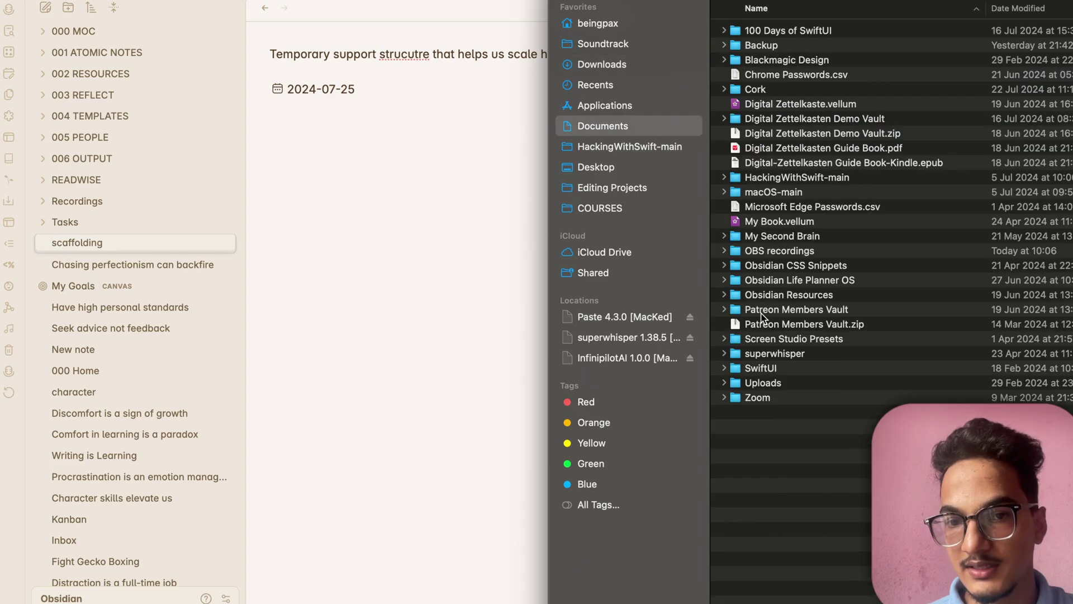
pyautogui.press('super+1')
pyautogui.moveTo(838, 196); pyautogui.dragTo(394, 243)
pyautogui.click(395, 223)
pyautogui.scroll(-10, 396, 222)
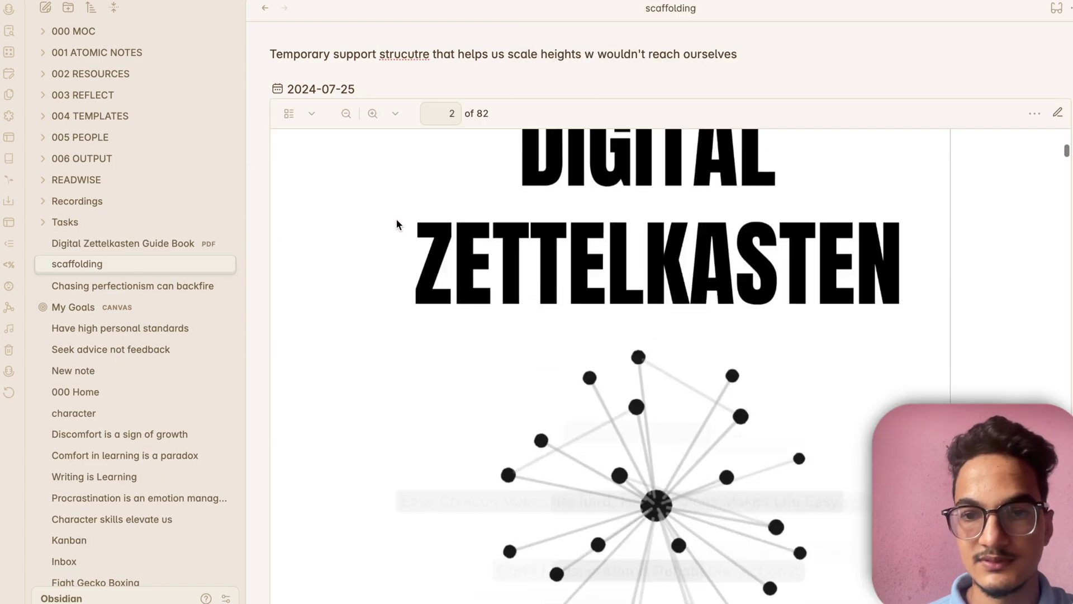
pyautogui.scroll(-5, 847, 215)
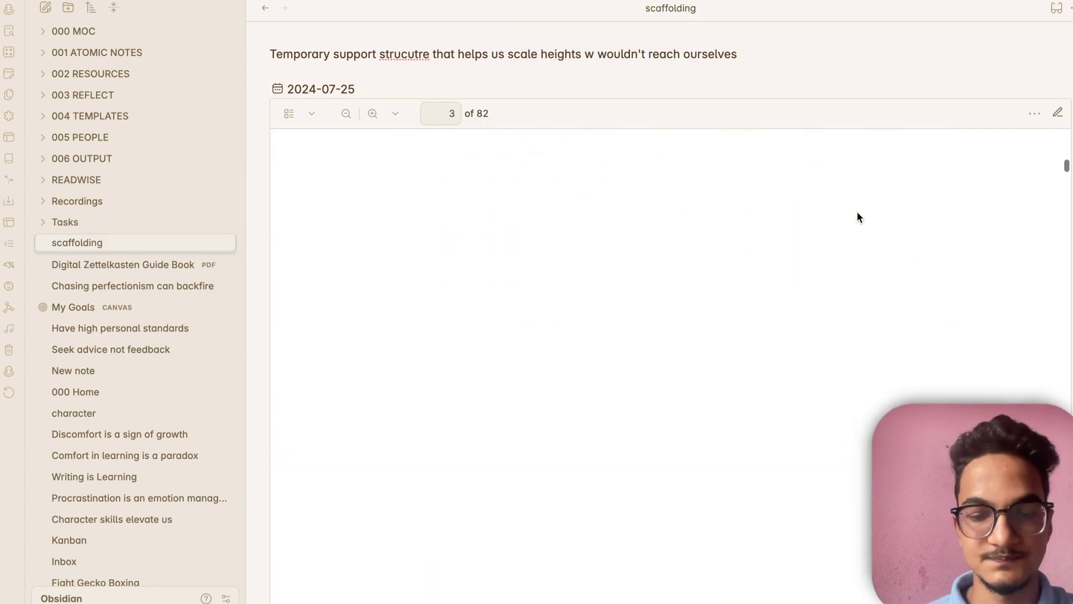
# - Review the feature list of the installed Pdf Annotator plugin from the community plugins settings, and close the settings
pyautogui.press('super+comma')
pyautogui.scroll(-15, 412, 272)
pyautogui.scroll(-10, 411, 267)
pyautogui.scroll(8, 411, 267)
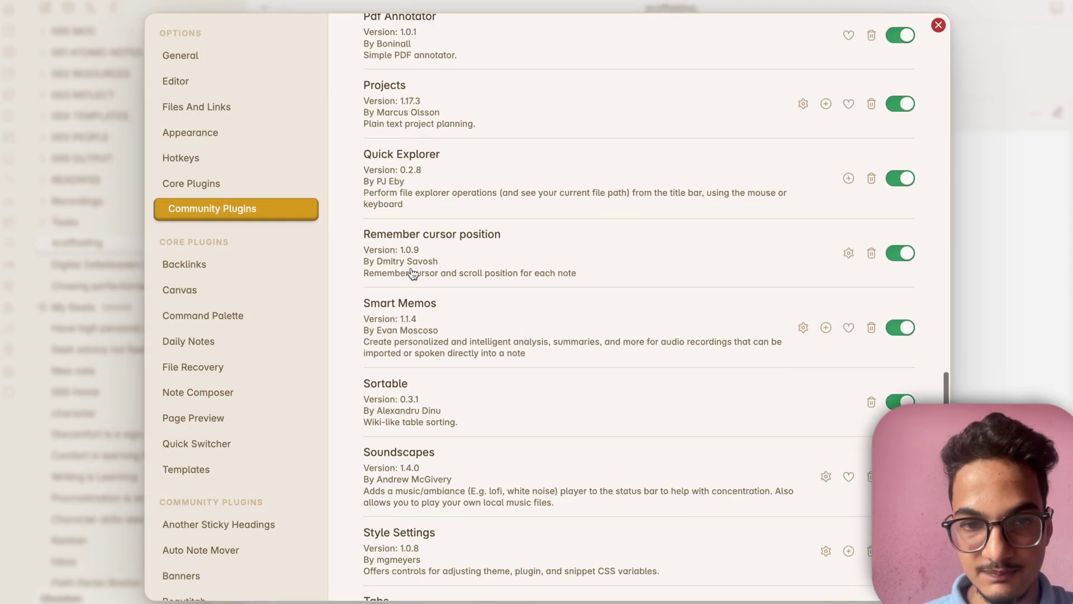
pyautogui.click(414, 101)
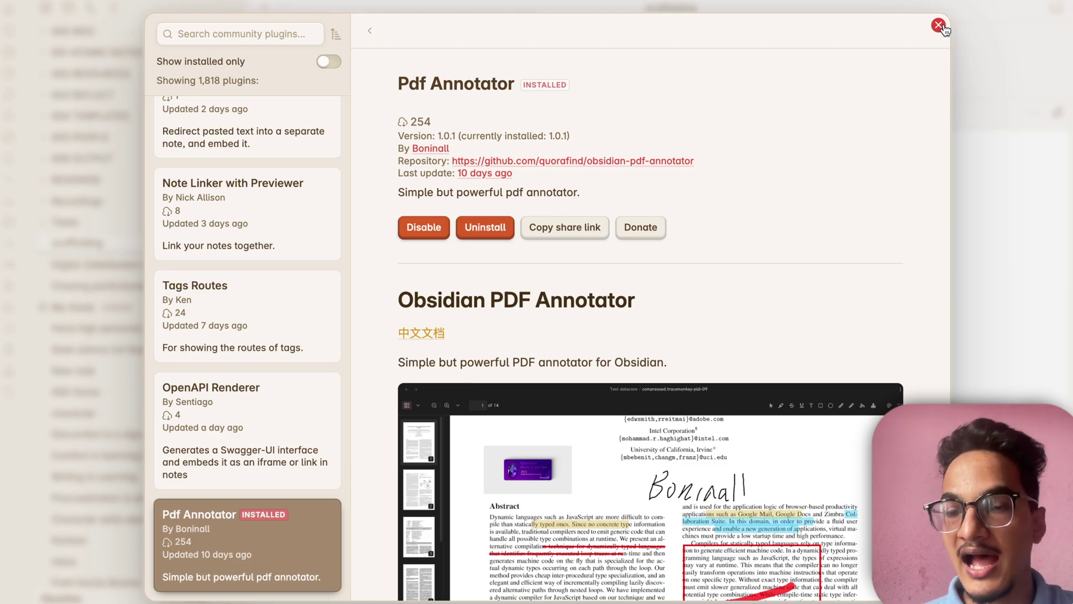
pyautogui.scroll(-15, 800, 336)
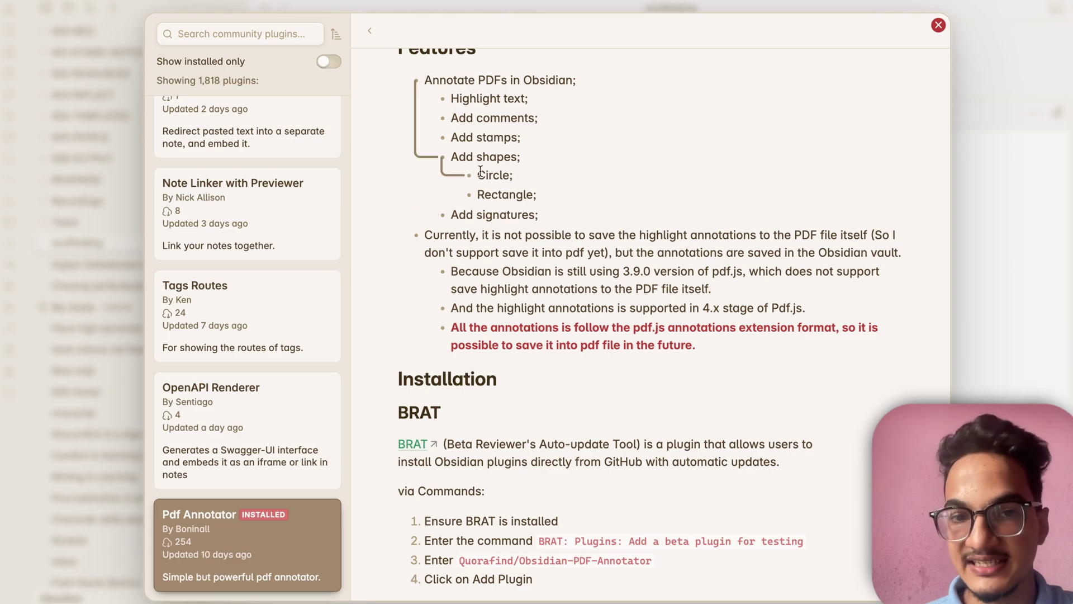
pyautogui.click(939, 25)
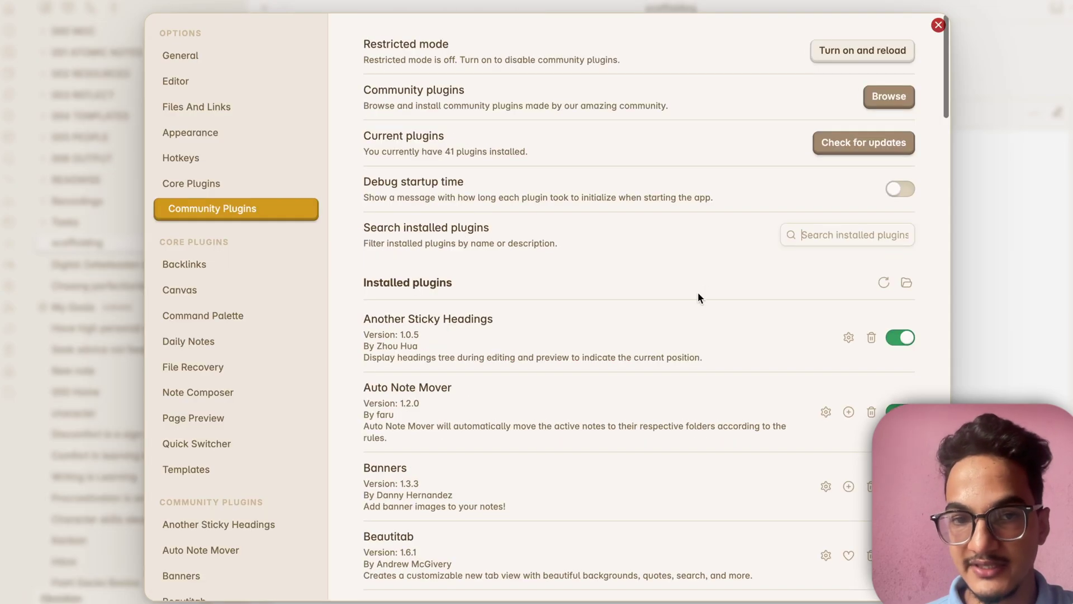
pyautogui.scroll(-3, 705, 293)
pyautogui.click(938, 25)
# - Browse the guide book PDF embedded in the scaffolding note, checking its viewer for annotation tools with the file list hidden and shown
pyautogui.scroll(-3, 656, 377)
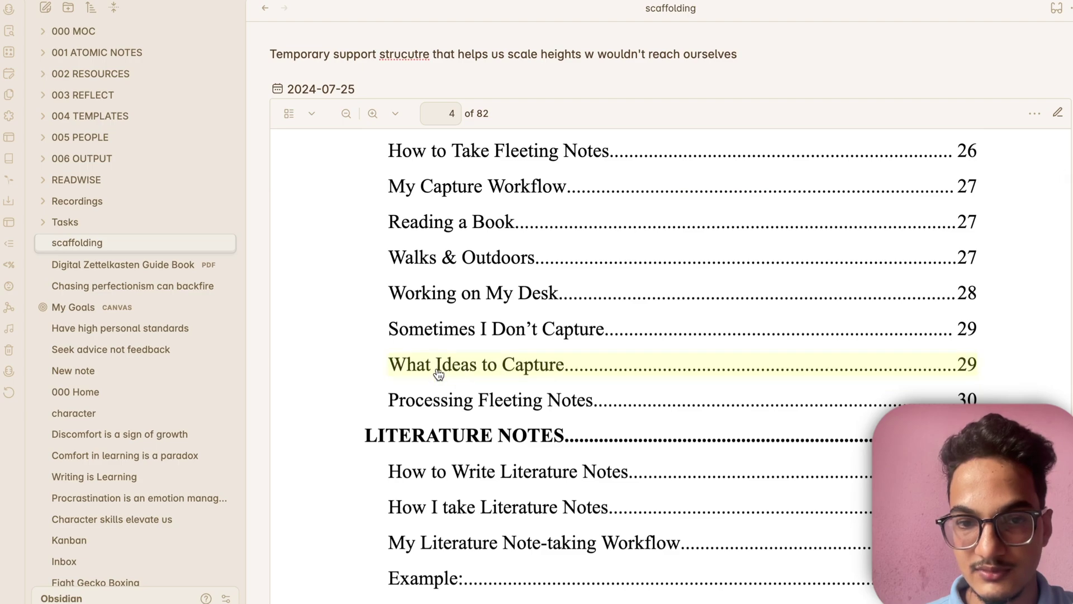
pyautogui.scroll(-10, 438, 375)
pyautogui.scroll(5, 437, 369)
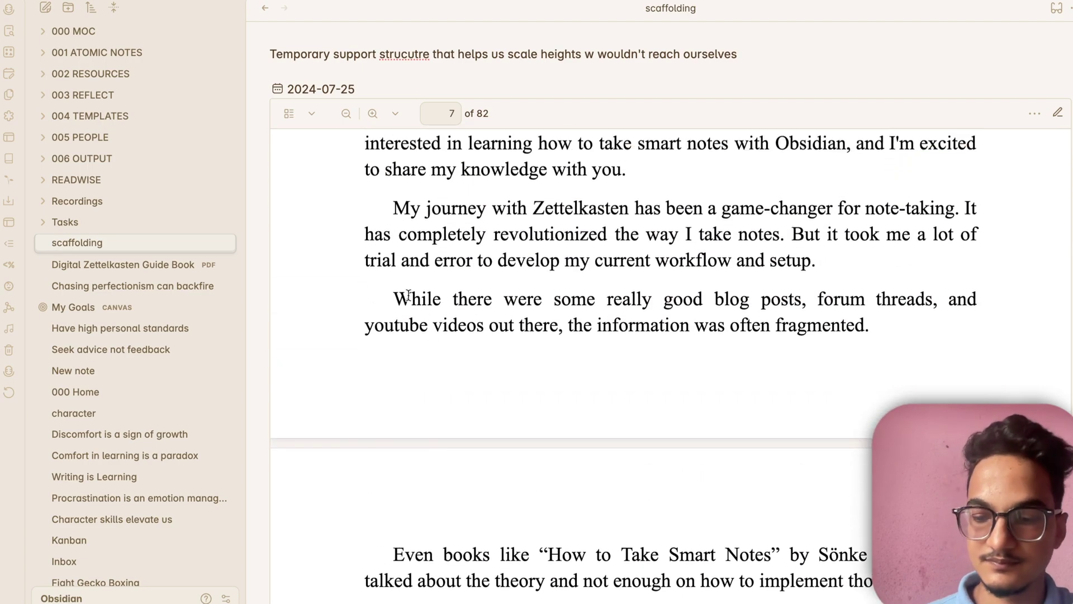
pyautogui.press('super+backslash')
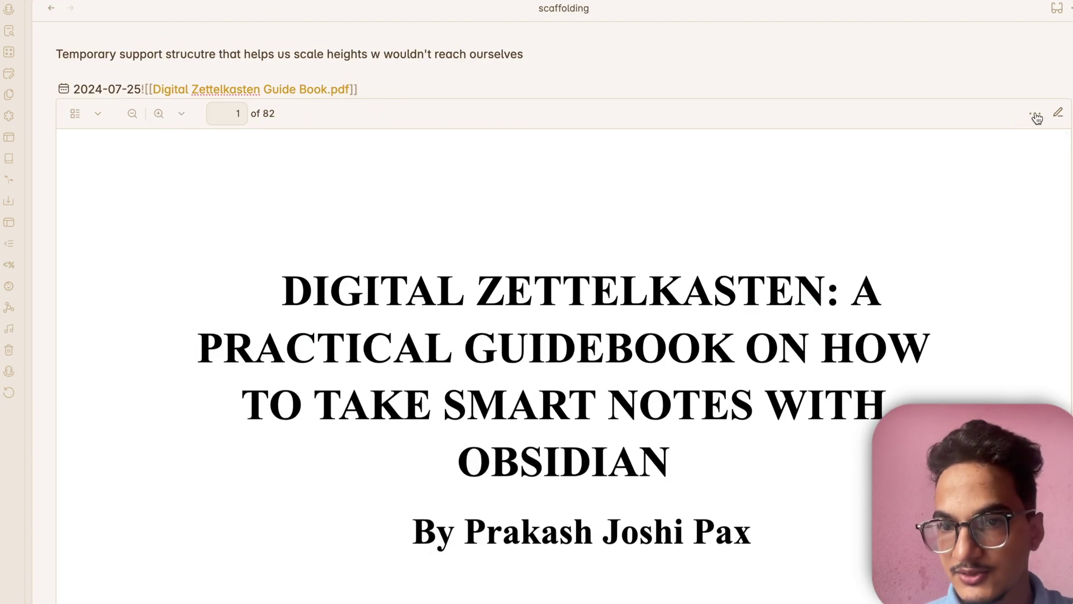
pyautogui.scroll(-5, 702, 371)
pyautogui.scroll(5, 702, 371)
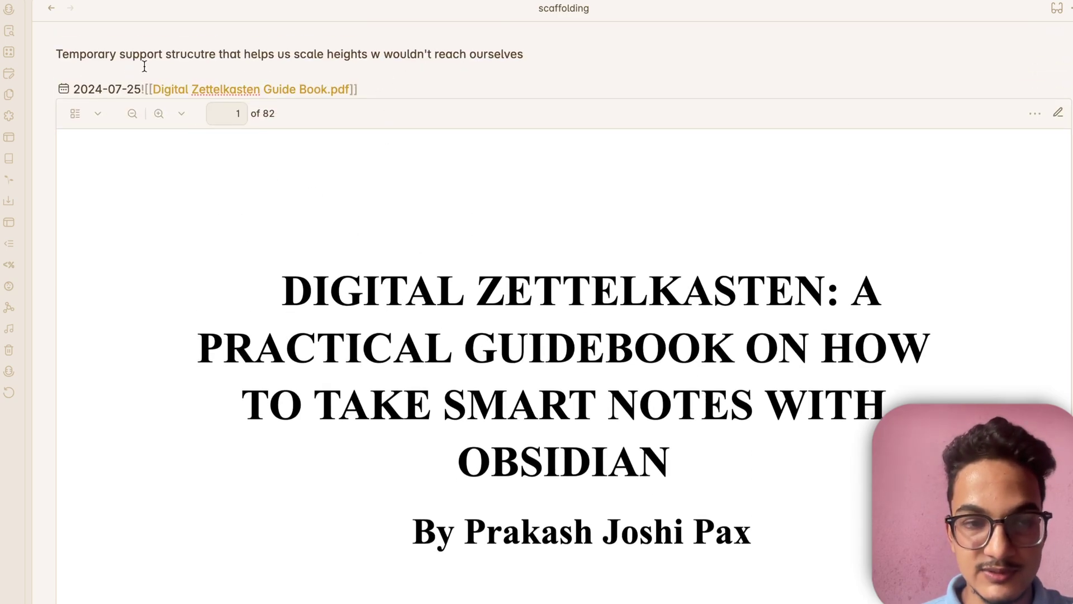
pyautogui.press('super+backslash')
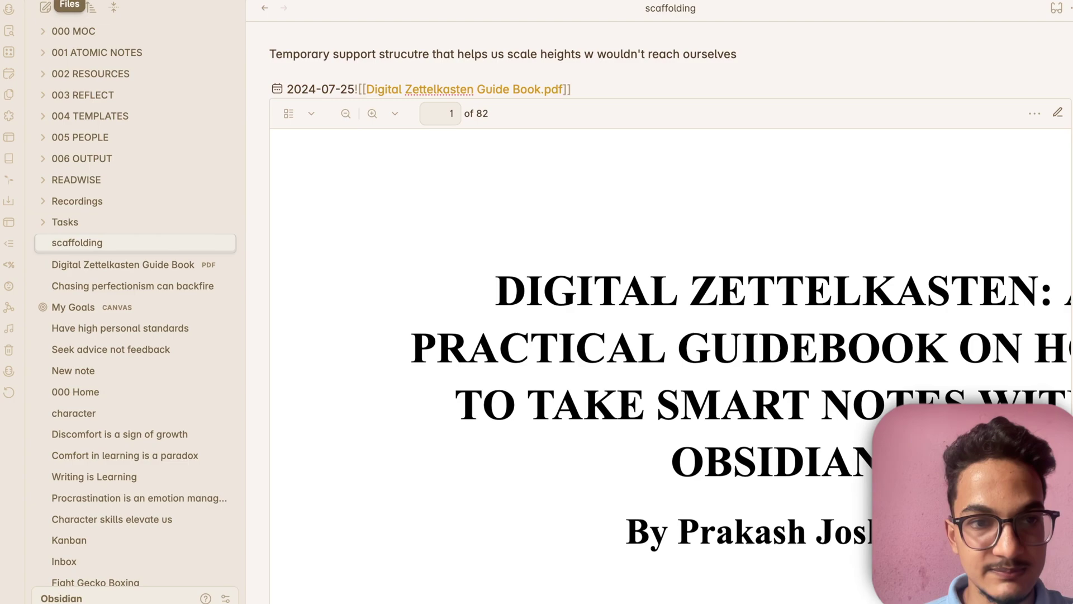
# - Open the Digital Zettelkasten Guide Book PDF in its own view, hide the file list and go to page 2
pyautogui.click(123, 264)
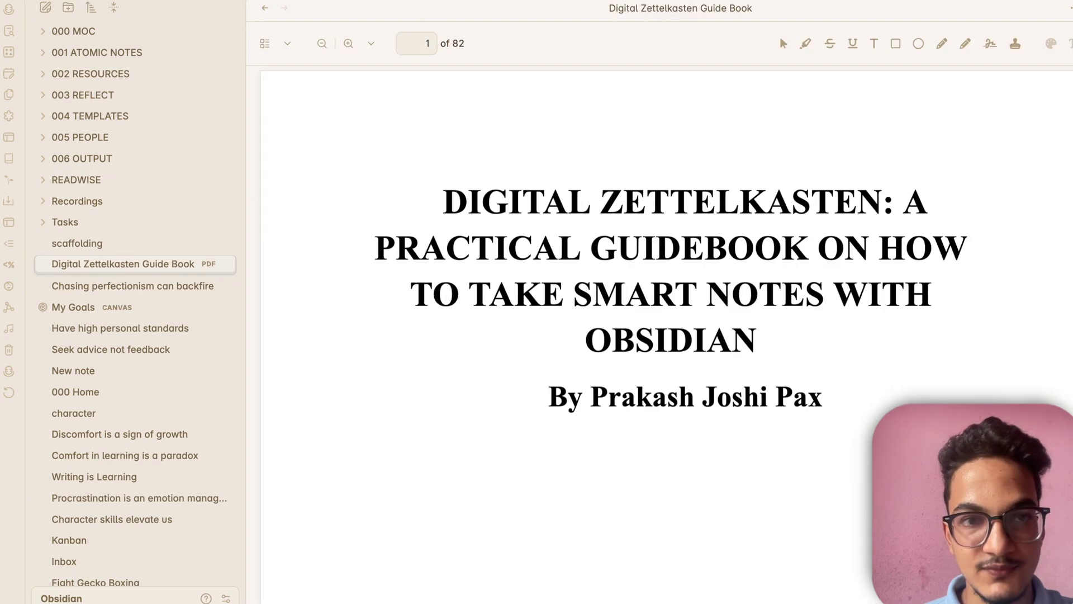
pyautogui.press('super+backslash')
pyautogui.scroll(-3, 689, 238)
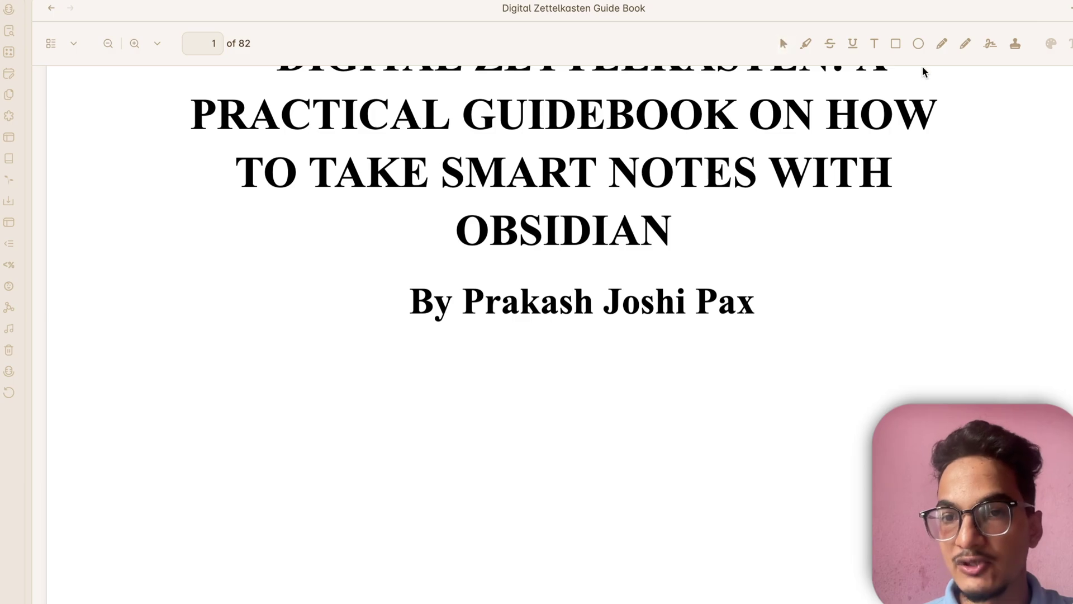
pyautogui.scroll(-10, 924, 71)
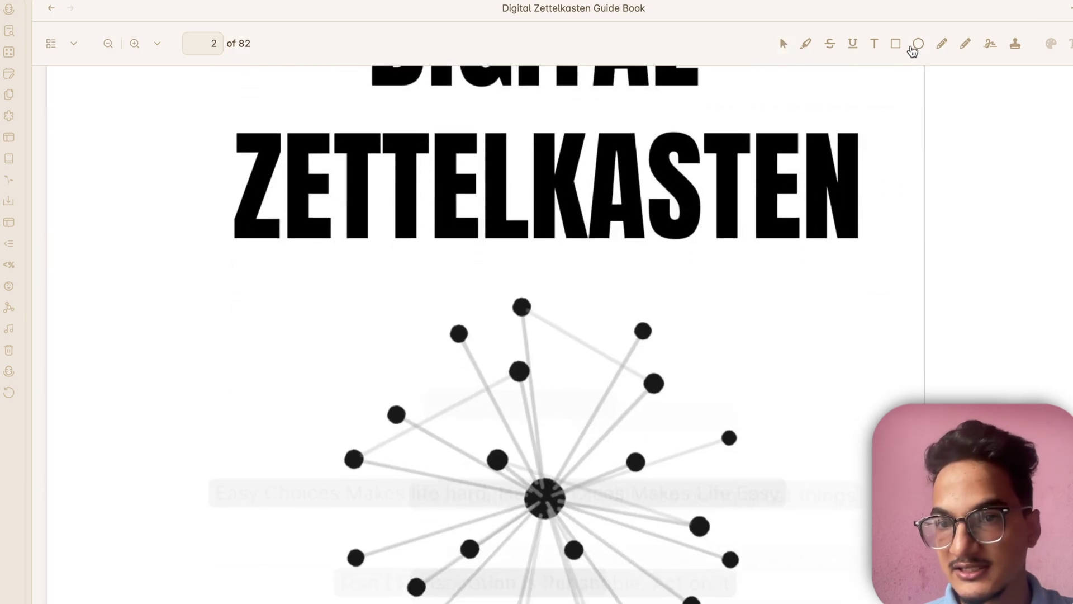
# - On page 13 of the guide book, draw a red pencil line through "create a footnote, and" and a second pencil stroke over the Superscript text
pyautogui.scroll(-15, 797, 299)
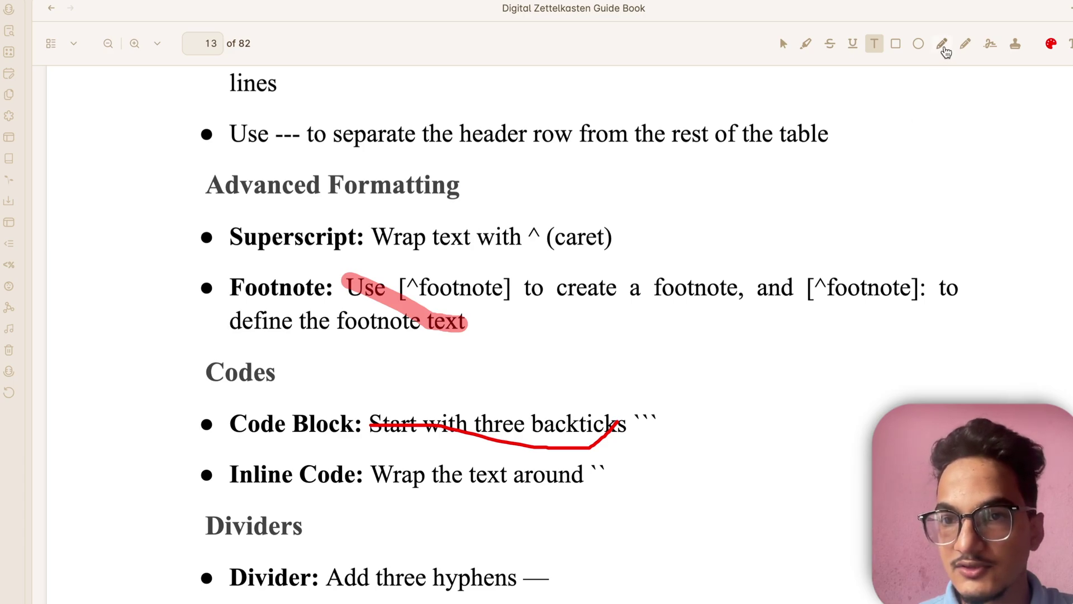
pyautogui.click(942, 44)
pyautogui.moveTo(580, 290); pyautogui.dragTo(852, 290)
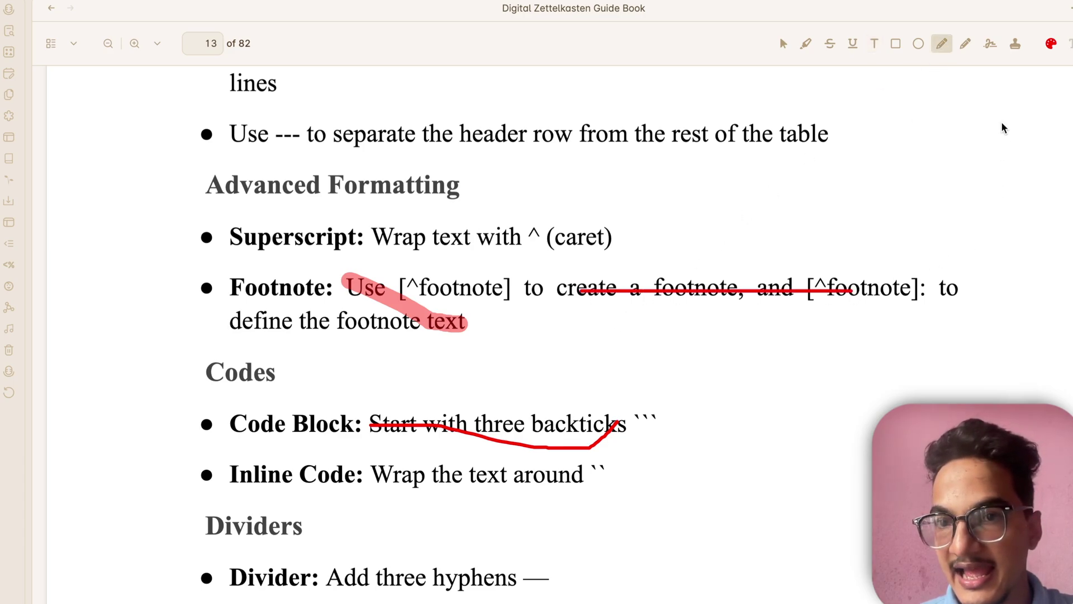
pyautogui.click(967, 45)
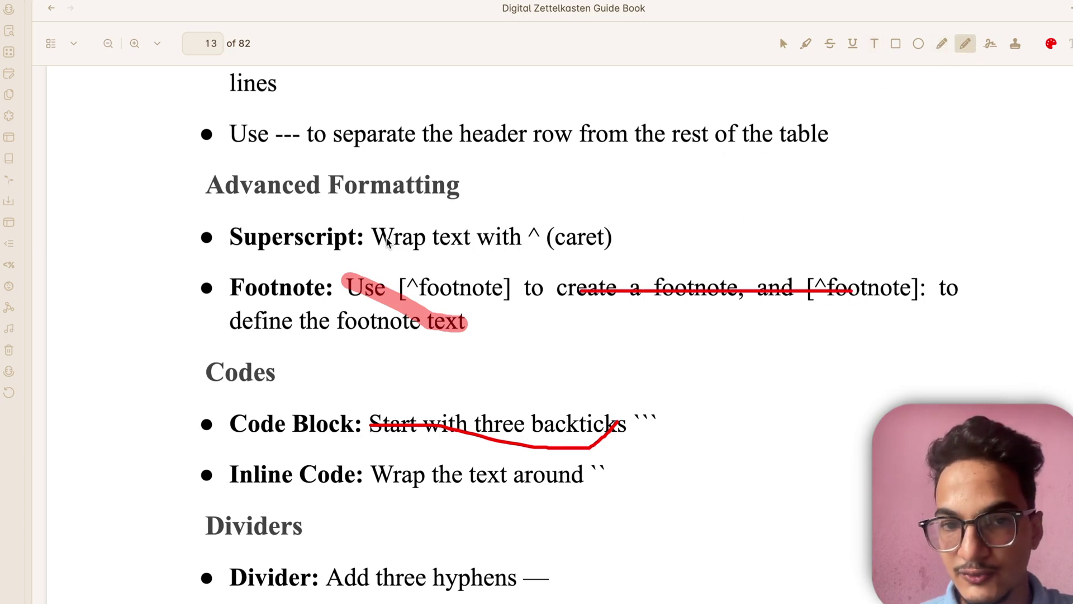
pyautogui.moveTo(385, 238); pyautogui.dragTo(549, 237)
# - Underline in green the whole introductory paragraph beneath the Navigating Obsidian Interface heading on page 15
pyautogui.scroll(-15, 548, 232)
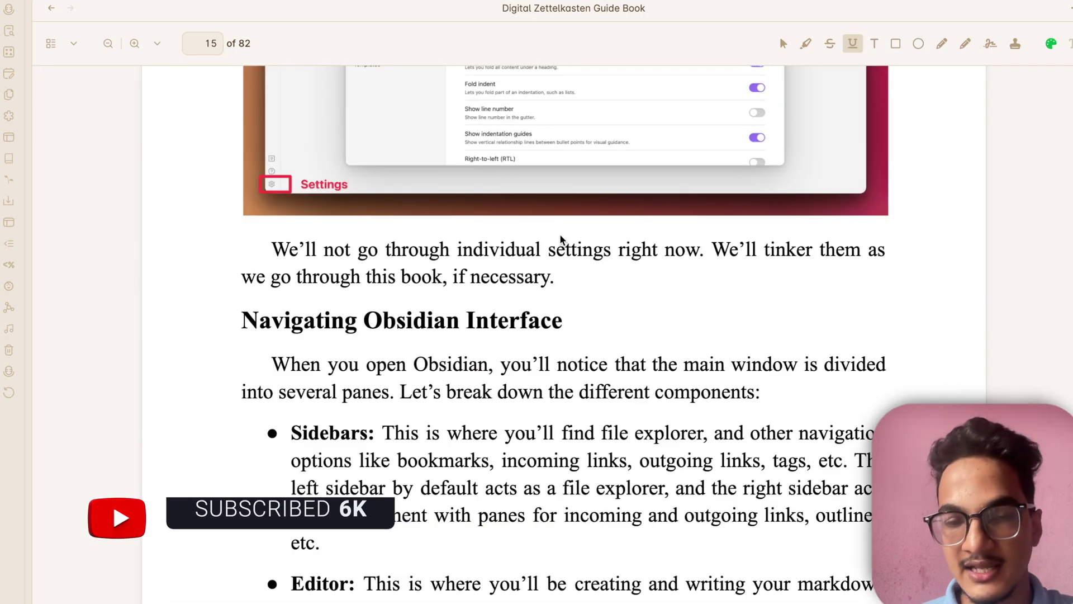
pyautogui.scroll(10, 561, 240)
pyautogui.scroll(-12, 561, 240)
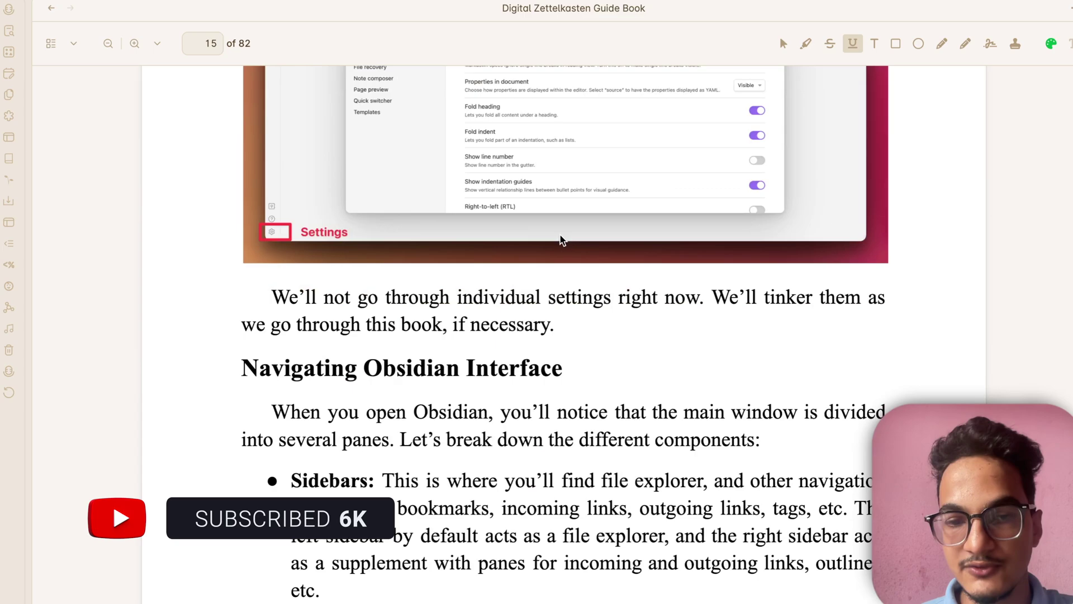
pyautogui.moveTo(272, 330); pyautogui.dragTo(763, 363)
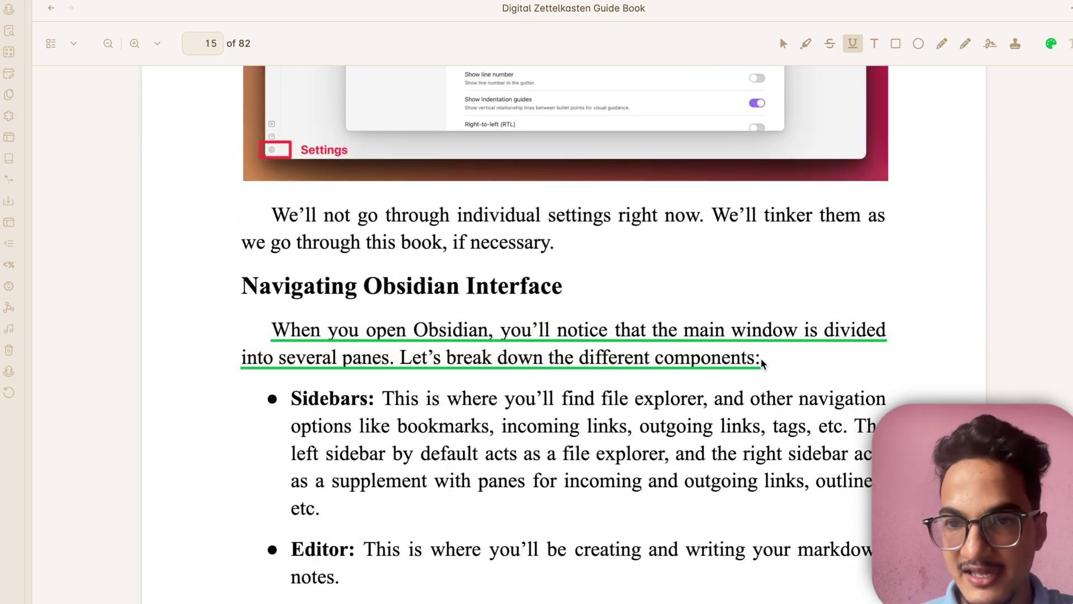
pyautogui.scroll(-2, 762, 361)
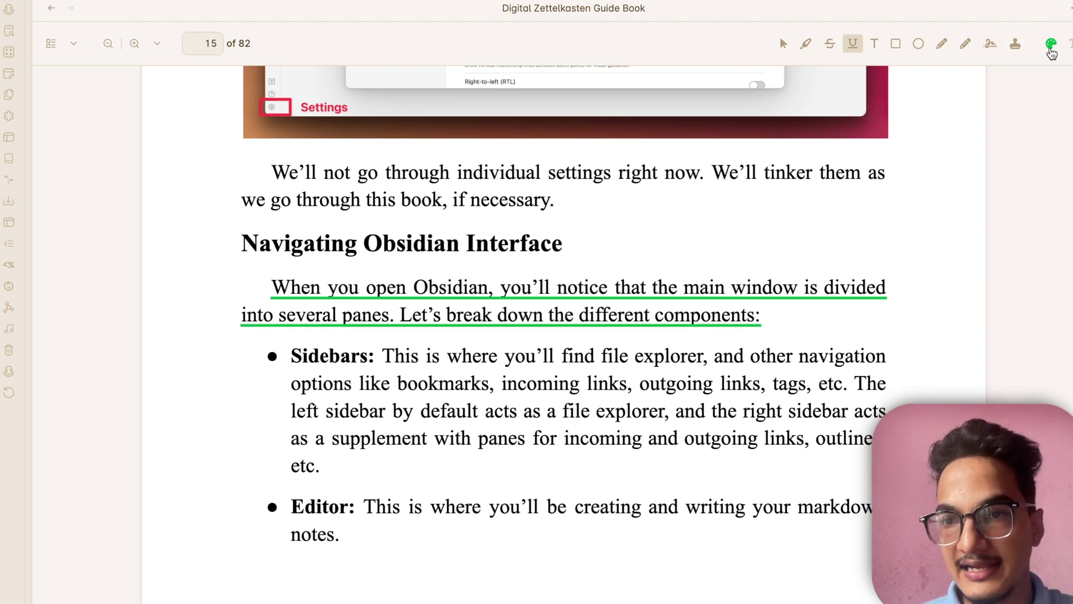
# - Check the color choices for the underline annotation and dismiss them
pyautogui.click(1051, 45)
pyautogui.click(823, 228)
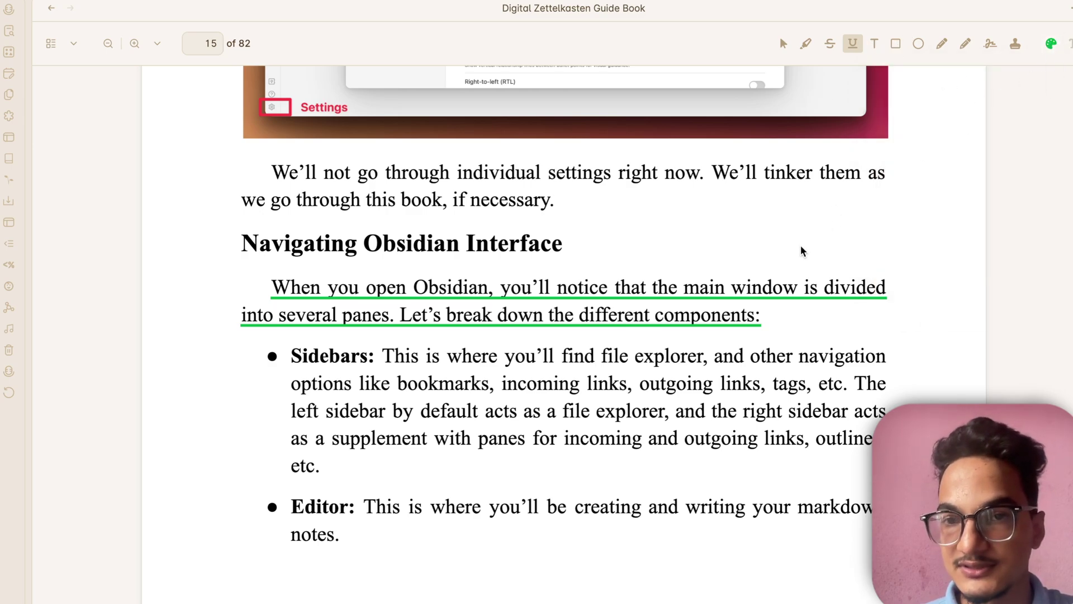
pyautogui.scroll(-3, 812, 319)
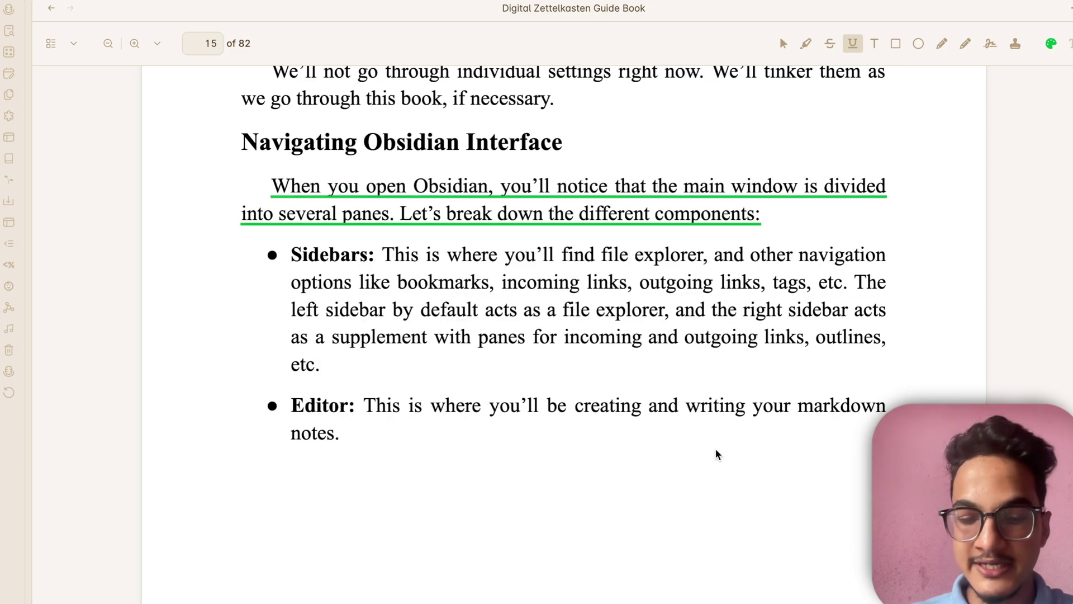
# - Open the details page of the installed Pdf Annotator plugin from the community plugins settings
pyautogui.press('super+comma')
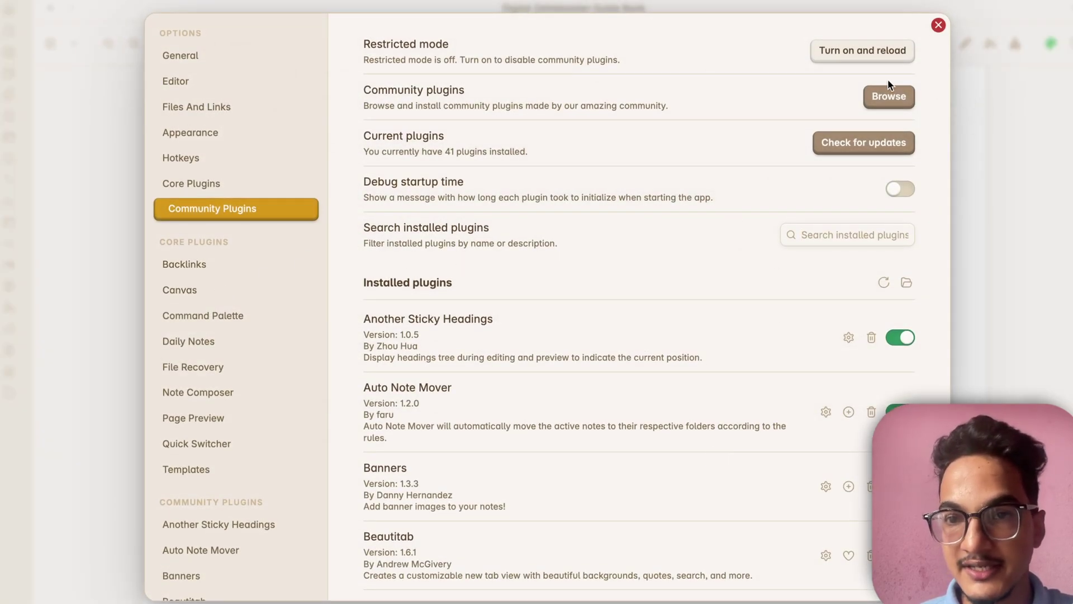
pyautogui.scroll(-10, 577, 407)
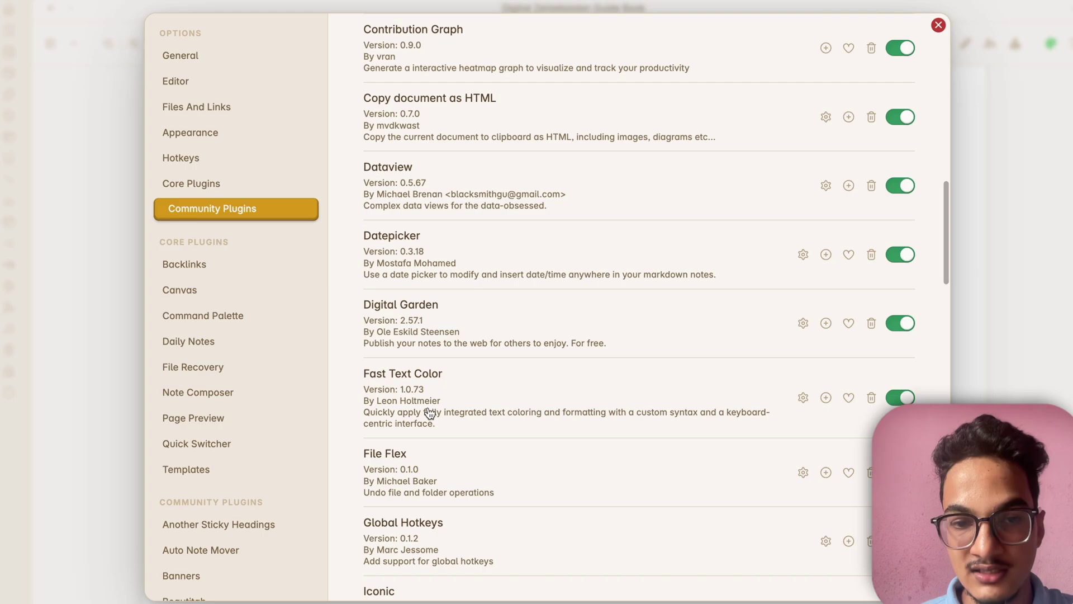
pyautogui.scroll(-6, 429, 413)
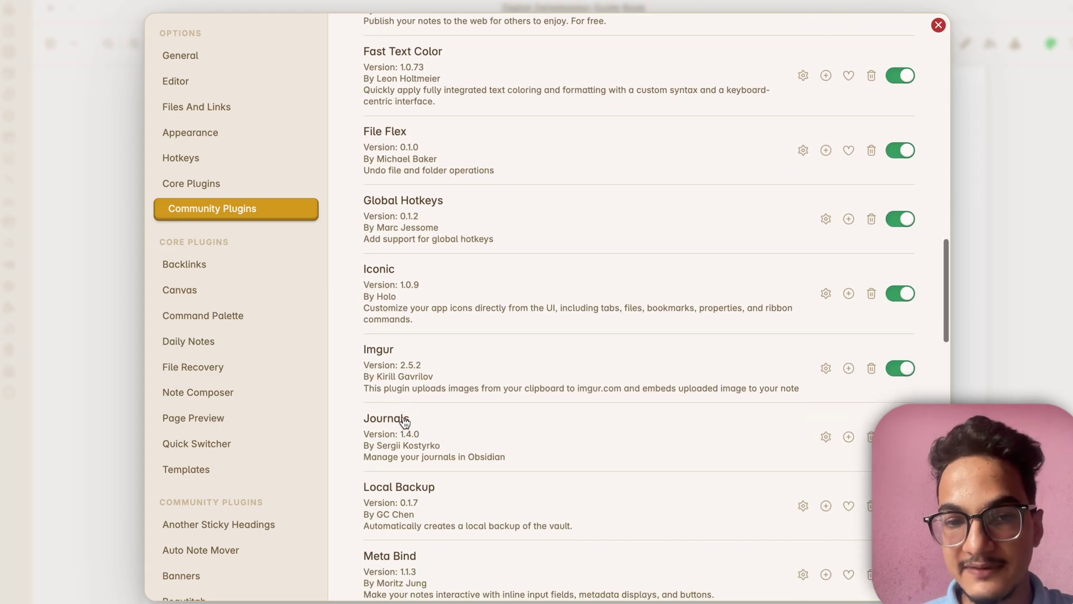
pyautogui.scroll(-2, 405, 423)
pyautogui.scroll(-2, 456, 476)
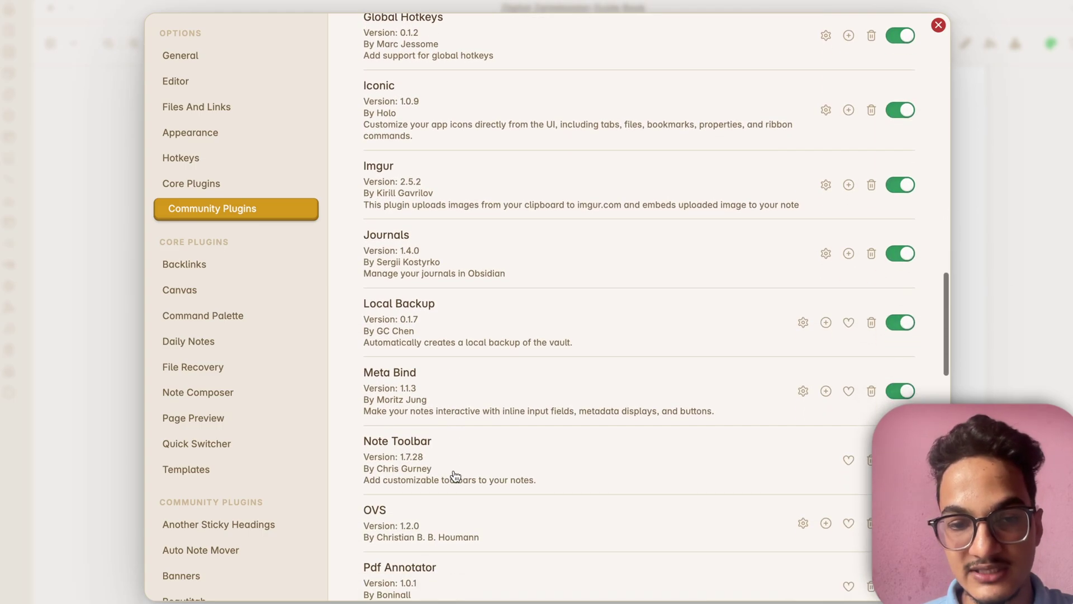
pyautogui.scroll(-1, 455, 476)
pyautogui.click(456, 511)
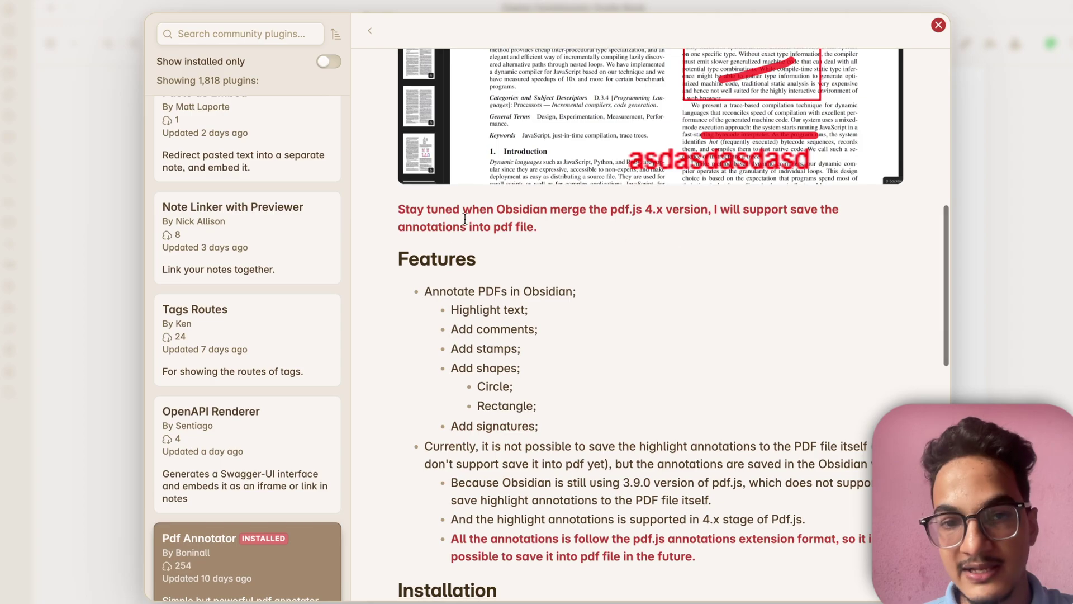
# - Read the note above the Features list on saving annotations into the PDF file, highlighting the sentence from "I will support save the annotations"
pyautogui.moveTo(399, 211); pyautogui.dragTo(541, 233)
pyautogui.click(482, 223)
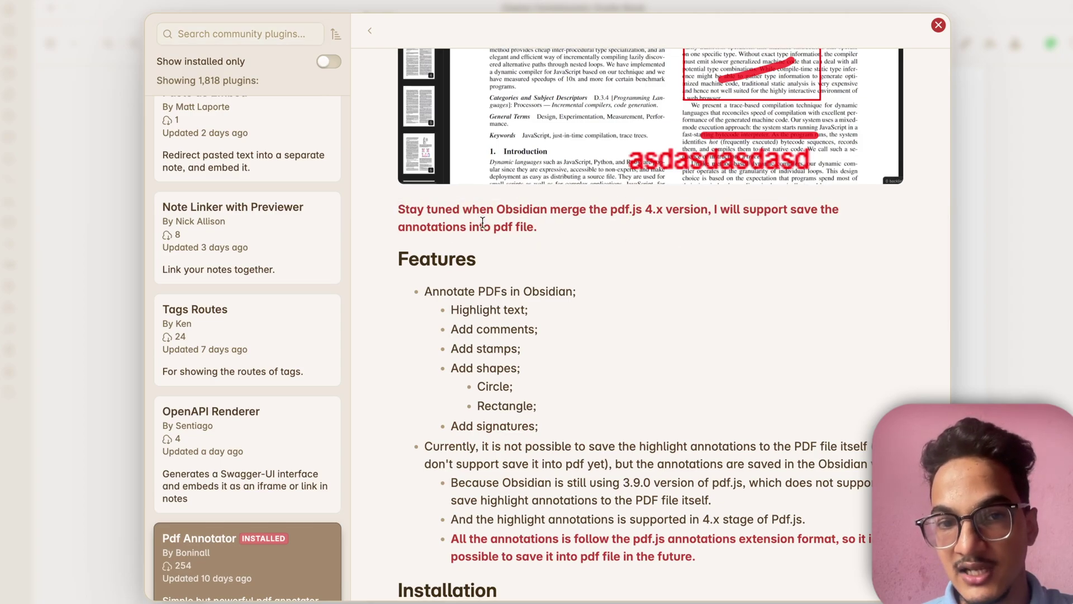
pyautogui.moveTo(402, 211); pyautogui.dragTo(651, 213)
pyautogui.click(653, 212)
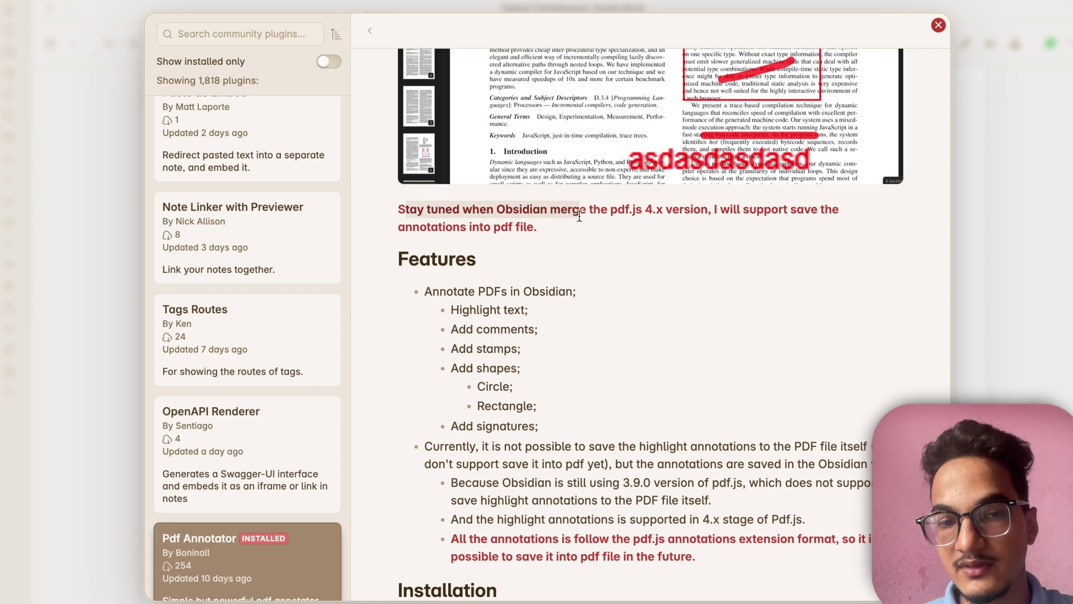
pyautogui.moveTo(736, 210)
pyautogui.mouseDown()
pyautogui.moveTo(736, 225)
pyautogui.moveTo(738, 204)
pyautogui.mouseUp()
pyautogui.click(735, 225)
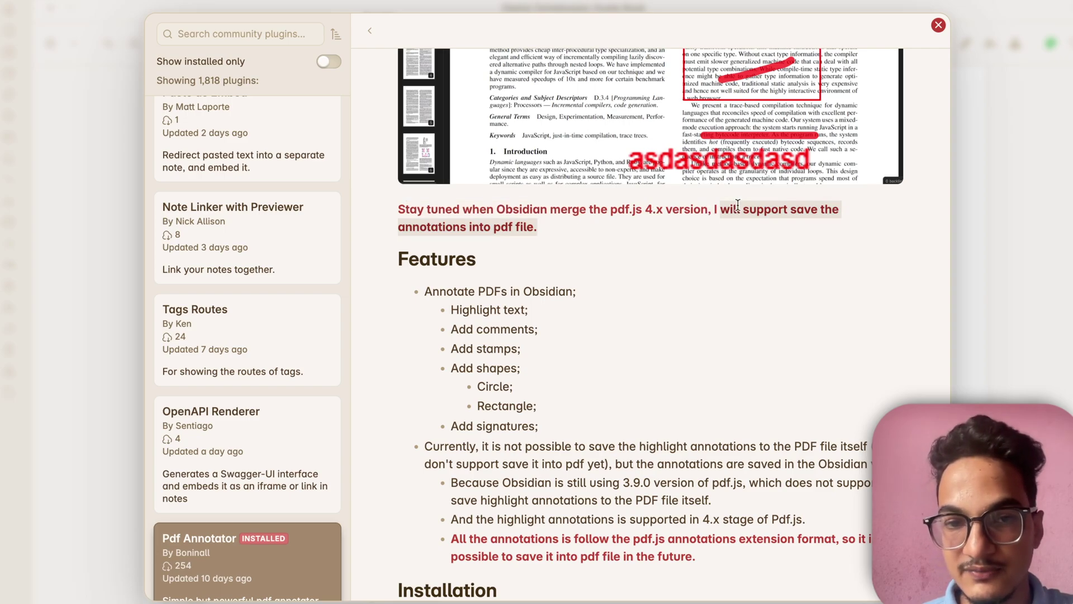
pyautogui.click(738, 204)
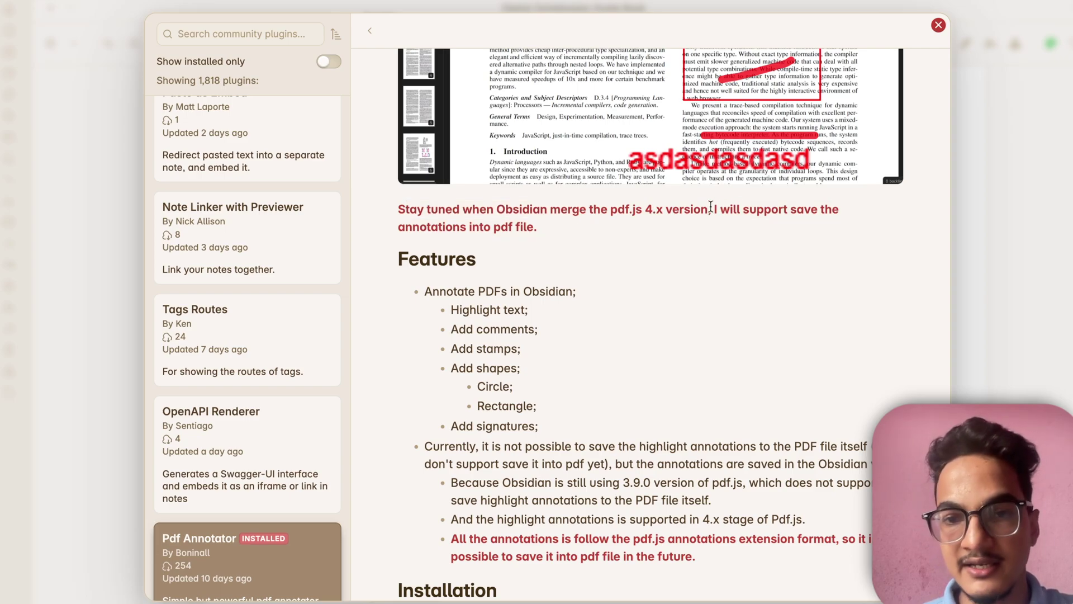
pyautogui.moveTo(714, 207); pyautogui.dragTo(738, 231)
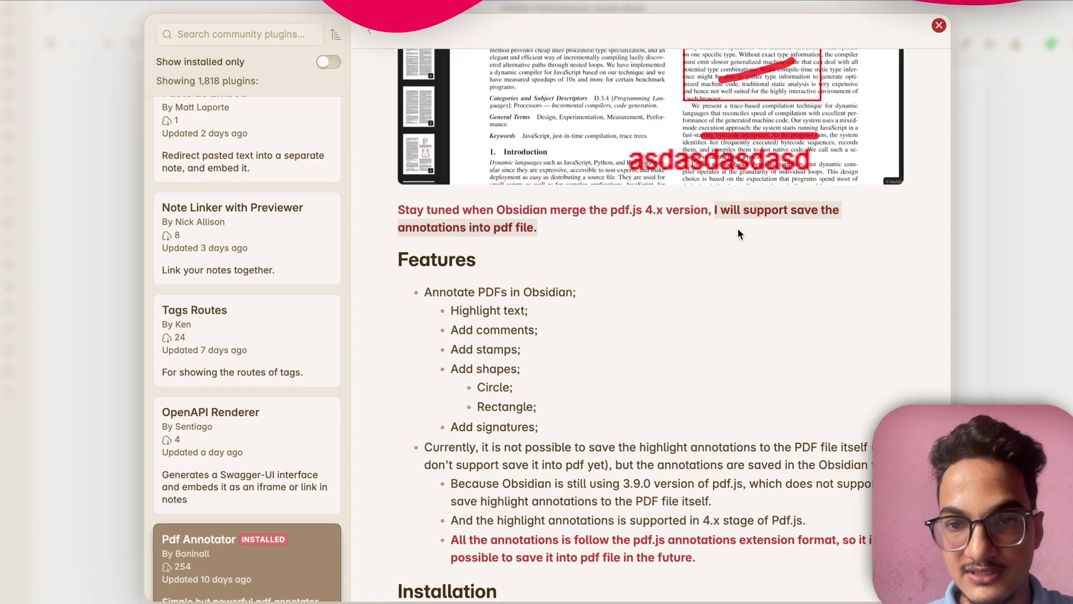